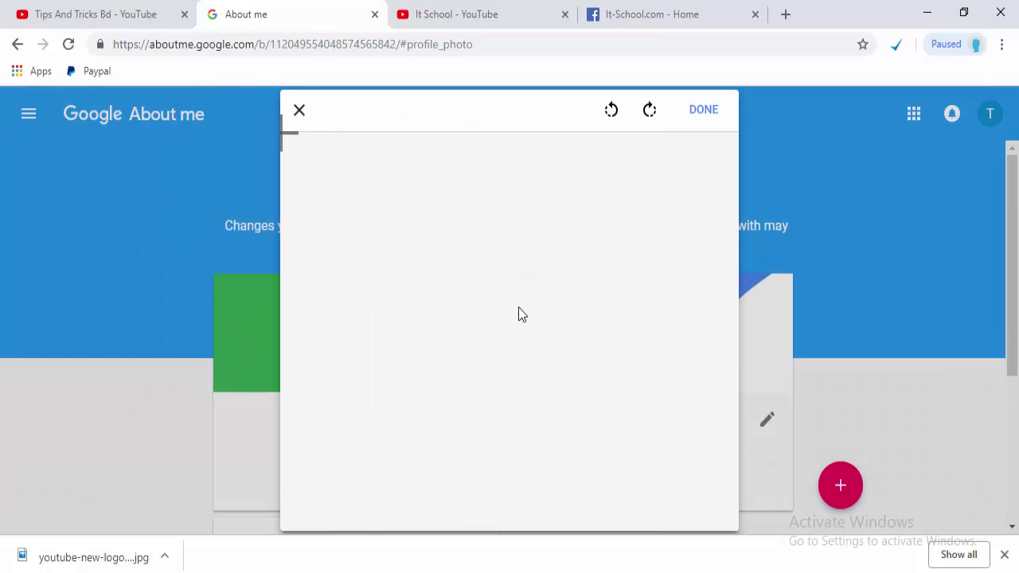
Accept the new profile photo, close the About me page and reload the YouTube channel page.
mouse_move(518, 307)
left_mouse_down()
mouse_move(539, 291)
mouse_move(528, 281)
mouse_move(502, 410)
mouse_move(529, 323)
mouse_move(527, 248)
mouse_move(507, 422)
mouse_move(537, 241)
mouse_move(518, 374)
mouse_move(541, 284)
mouse_move(539, 242)
mouse_move(528, 284)
mouse_move(535, 314)
left_mouse_up()
left_click(704, 113)
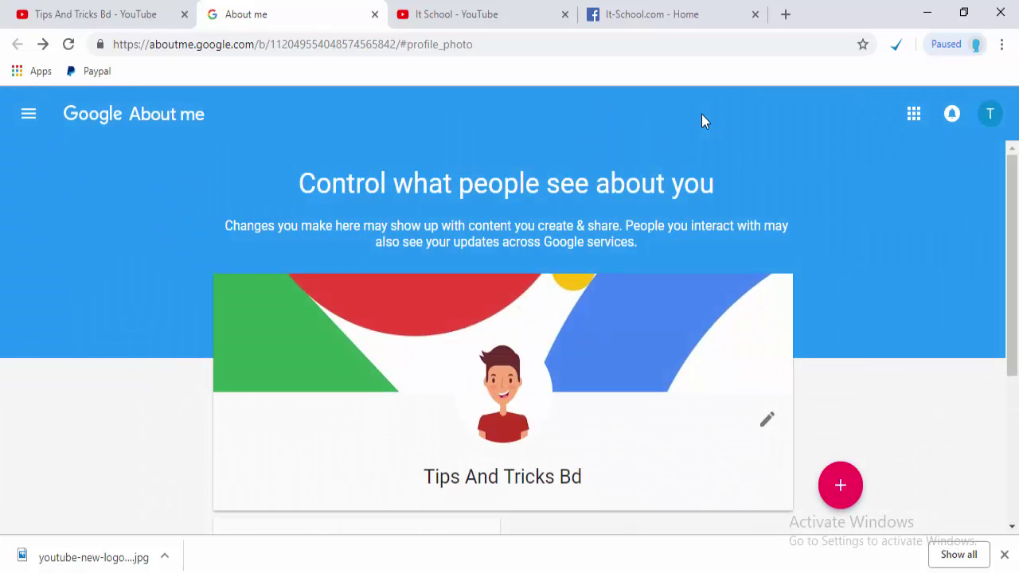
left_click(374, 15)
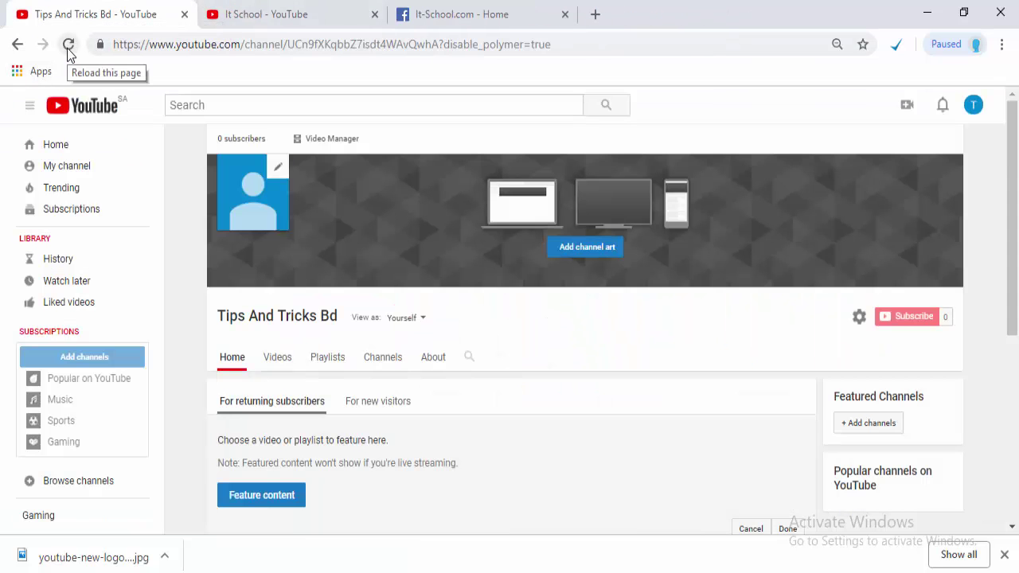
left_click(68, 45)
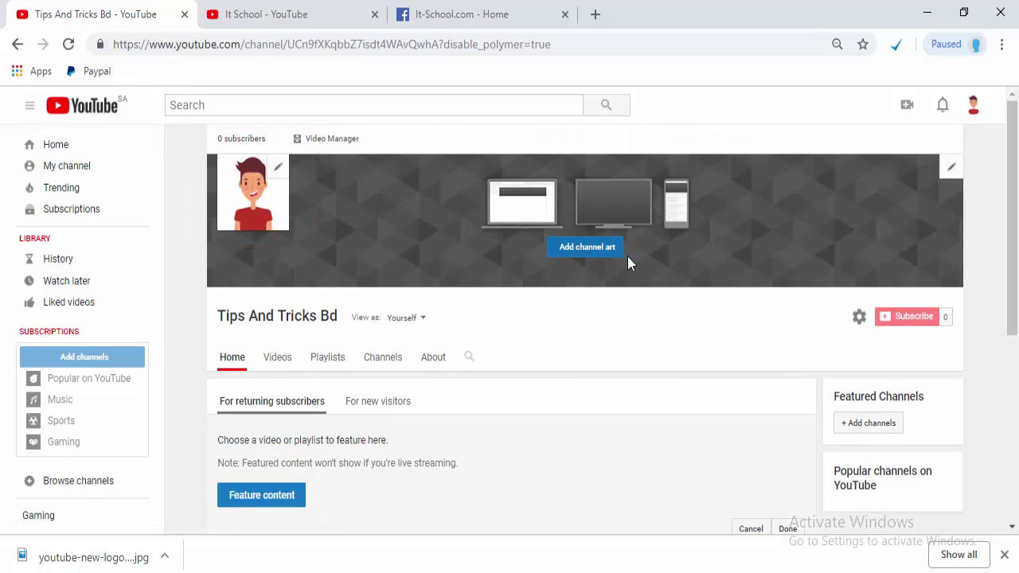
Start adding channel art to the Tips And Tricks Bd channel.
left_click(602, 251)
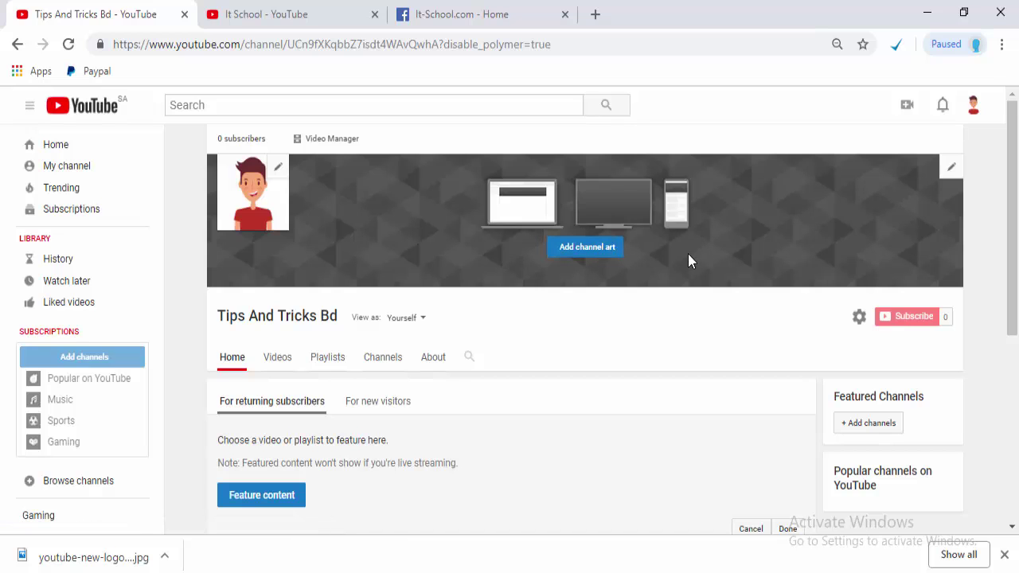
left_click(609, 253)
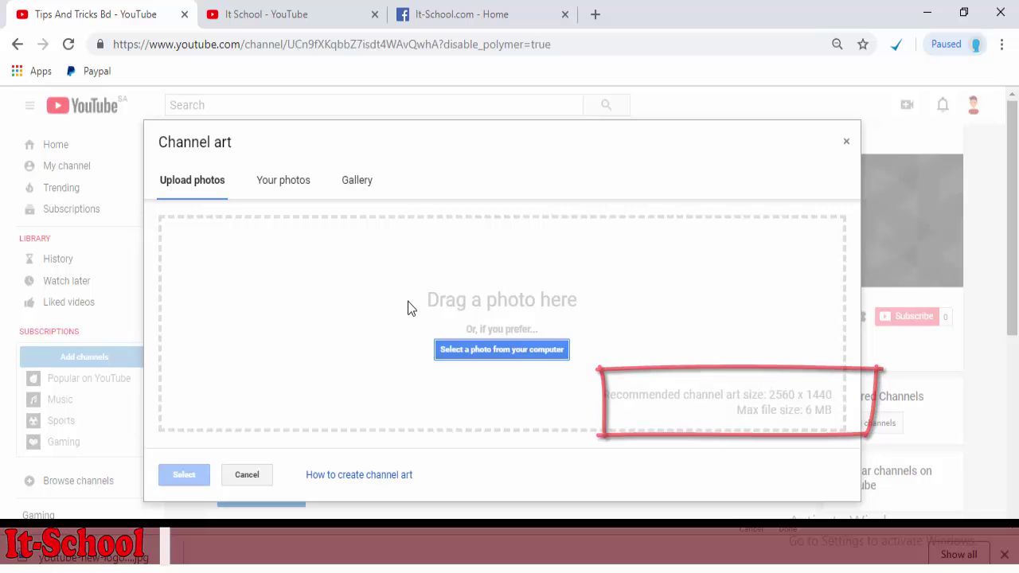
left_click(293, 187)
left_click(360, 184)
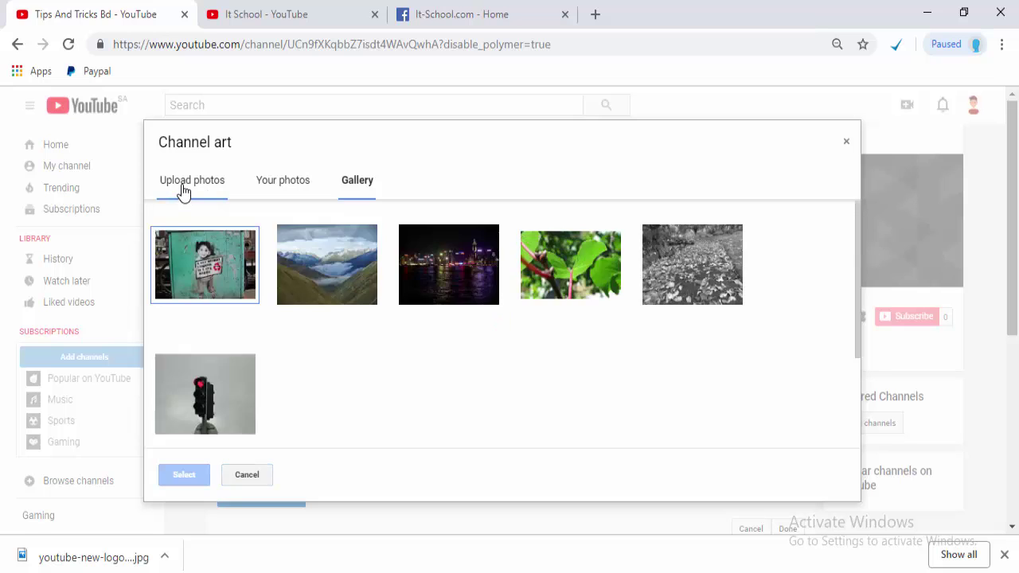
left_click(183, 191)
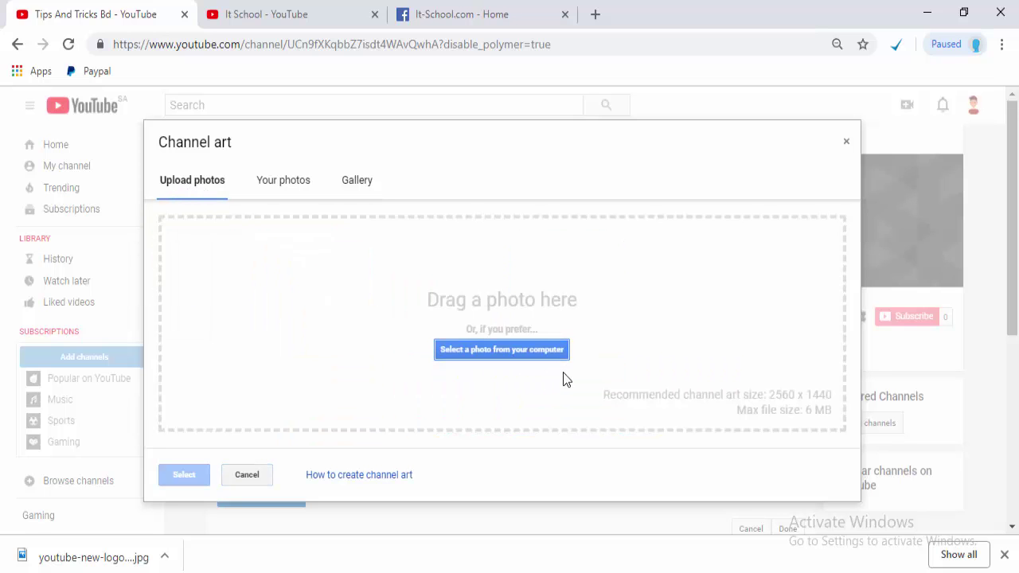
left_click(536, 353)
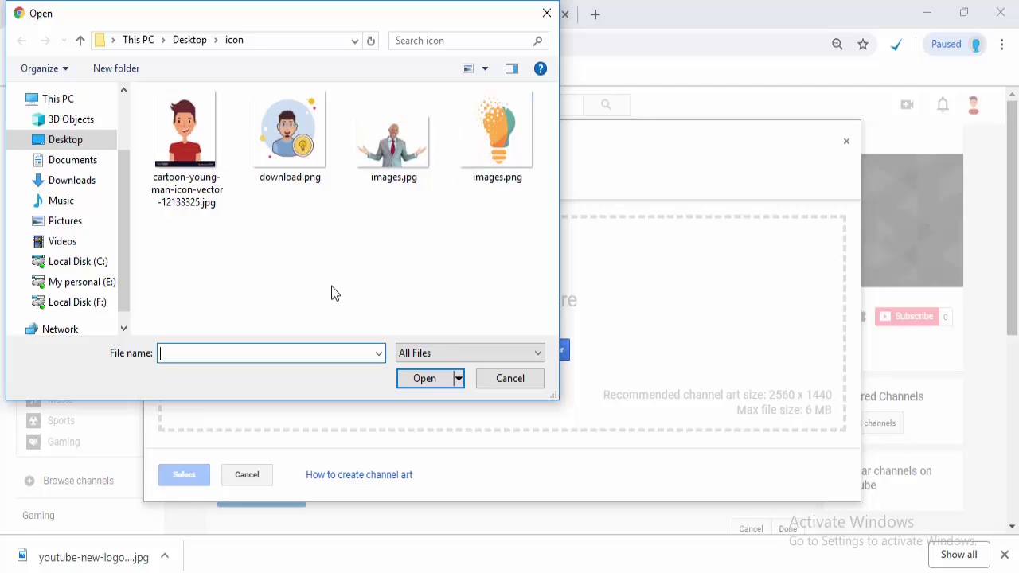
left_click(547, 13)
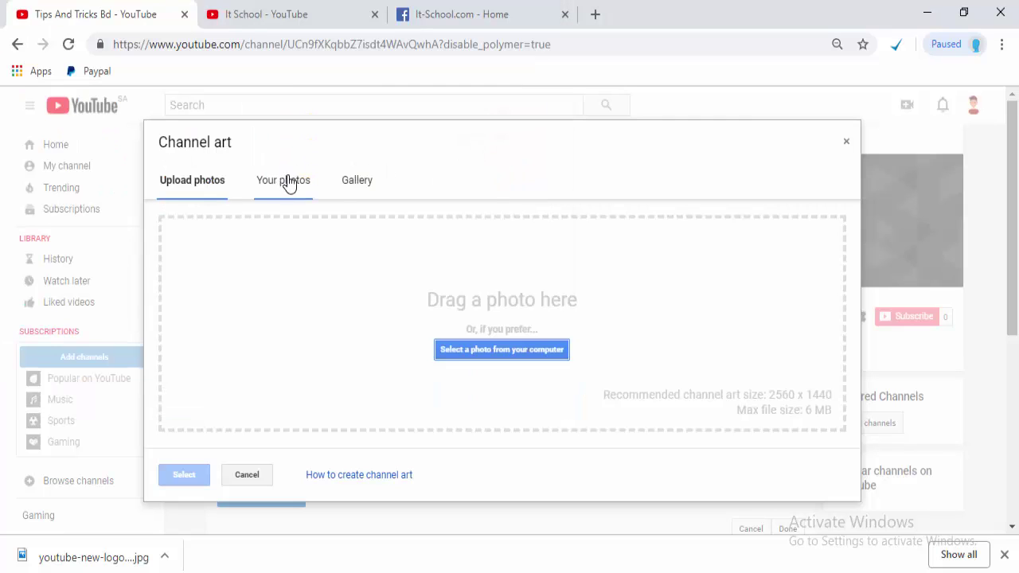
Choose the gallery photo of the child holding a sign against a green wall as channel art.
left_click(363, 187)
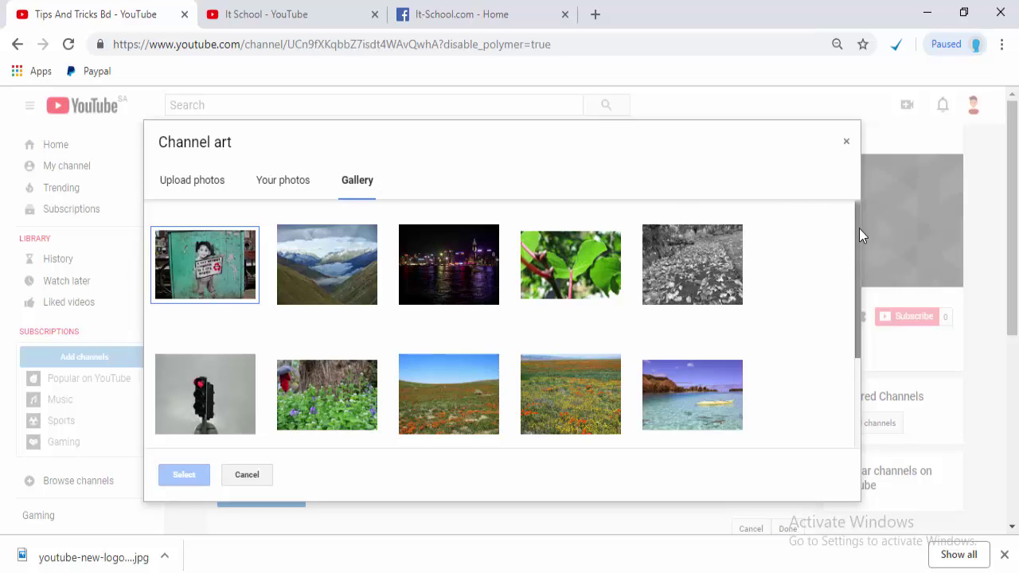
left_click_drag(859, 229, 861, 189)
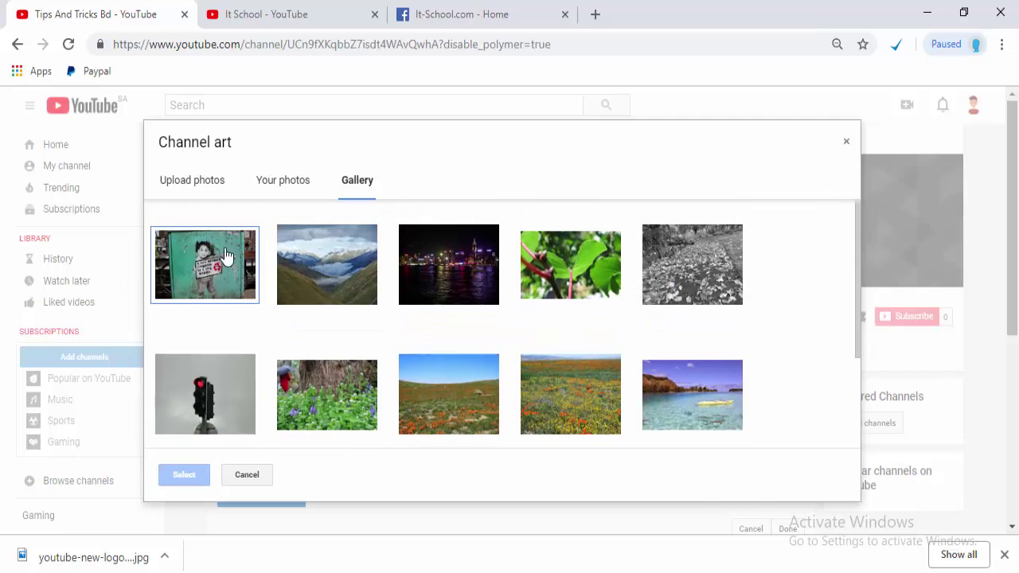
left_click(213, 270)
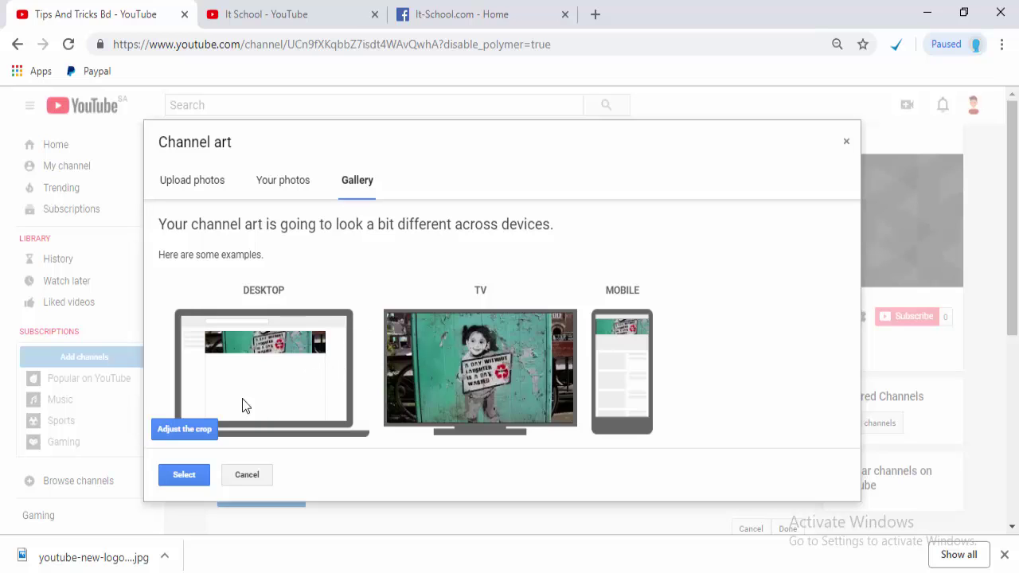
Move the photo's crop region slightly downward, preview it on devices and apply it as the channel art.
left_click(200, 431)
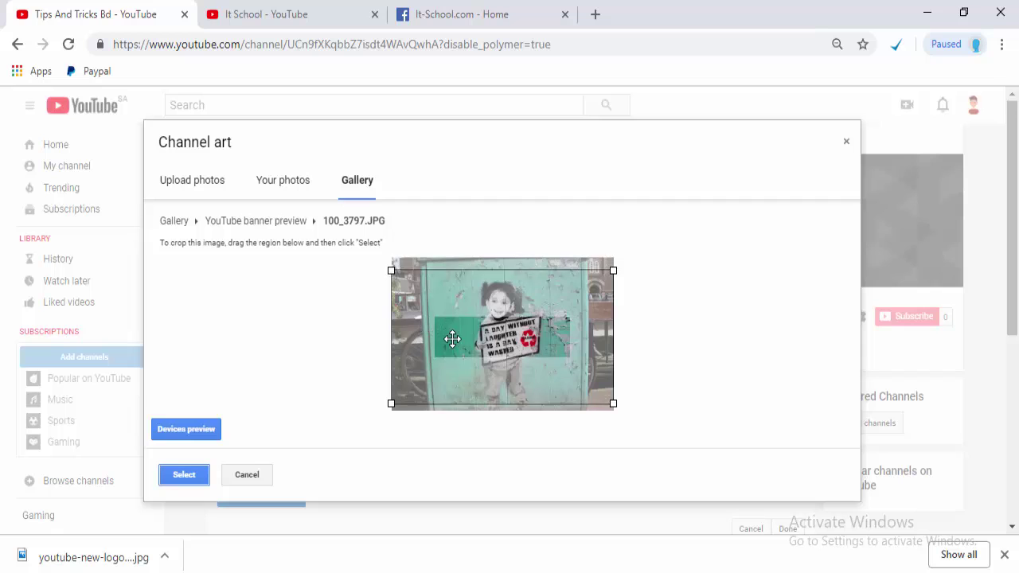
mouse_move(453, 339)
left_mouse_down()
mouse_move(448, 359)
mouse_move(467, 310)
mouse_move(466, 333)
left_mouse_up()
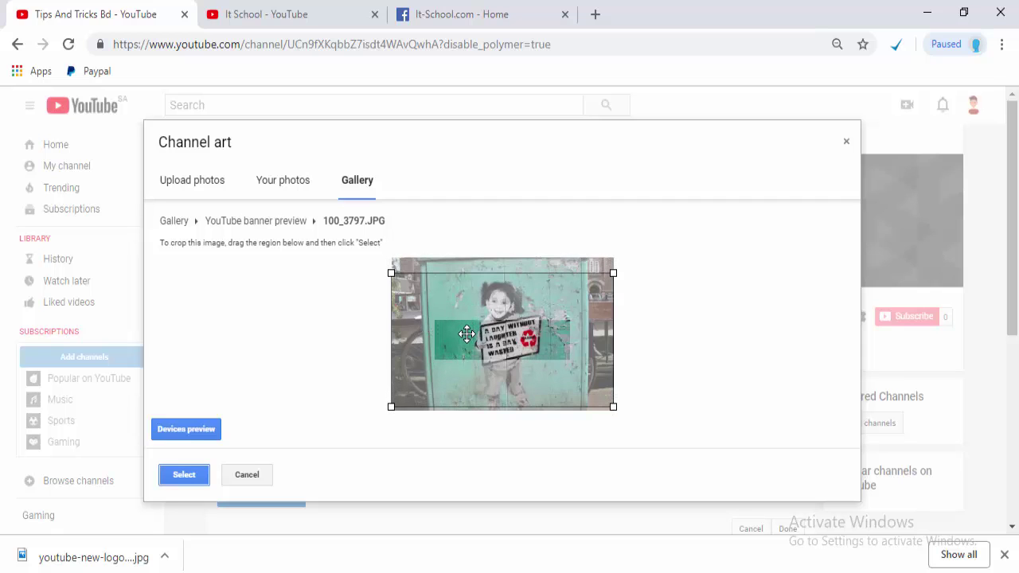
left_click(203, 432)
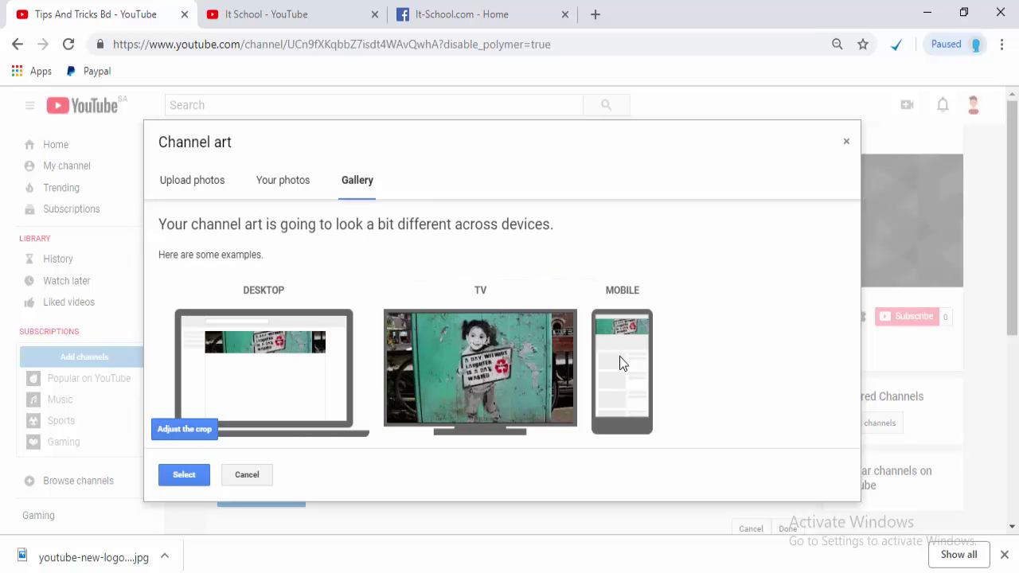
left_click(185, 481)
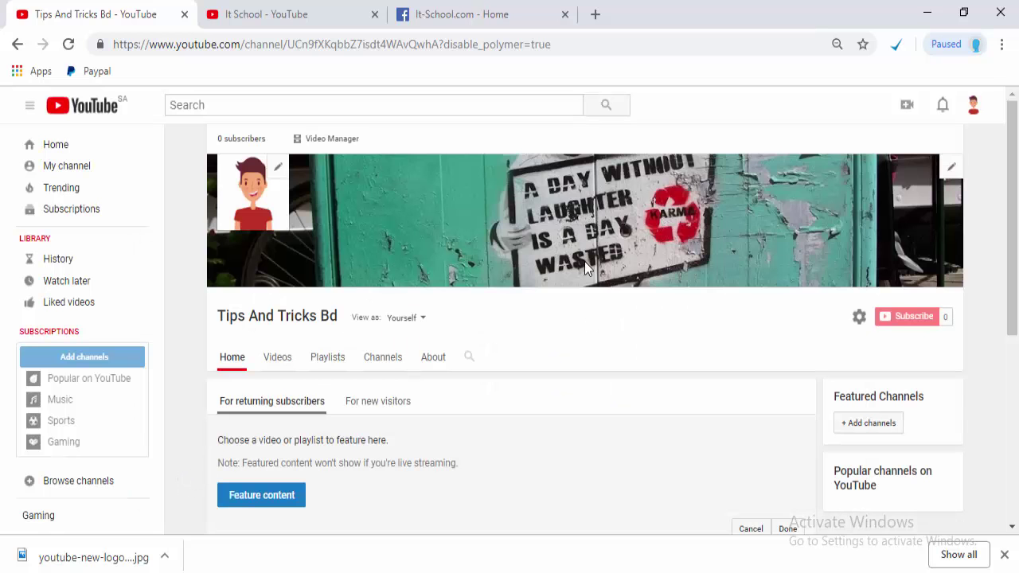
scroll(812, 159, "down", 1)
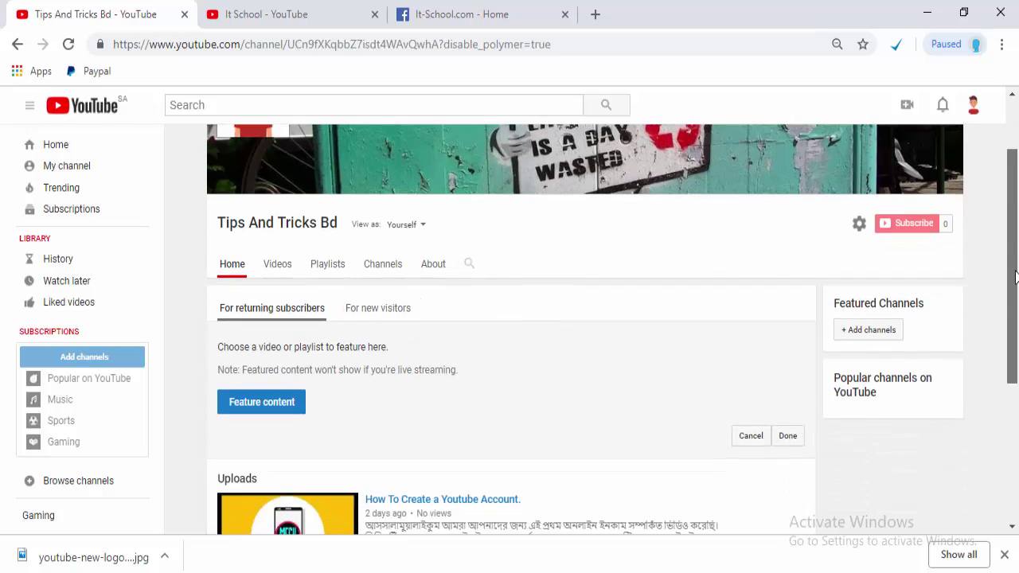
scroll(764, 136, "up", 1)
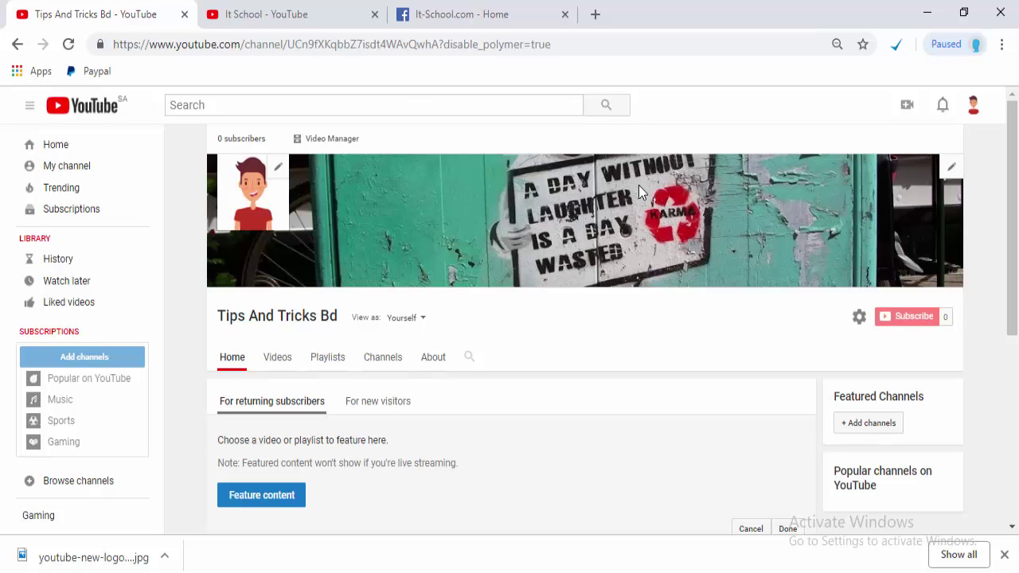
Examine the link overlay on the It School channel's home banner and return to the Tips And Tricks Bd channel.
left_click(266, 17)
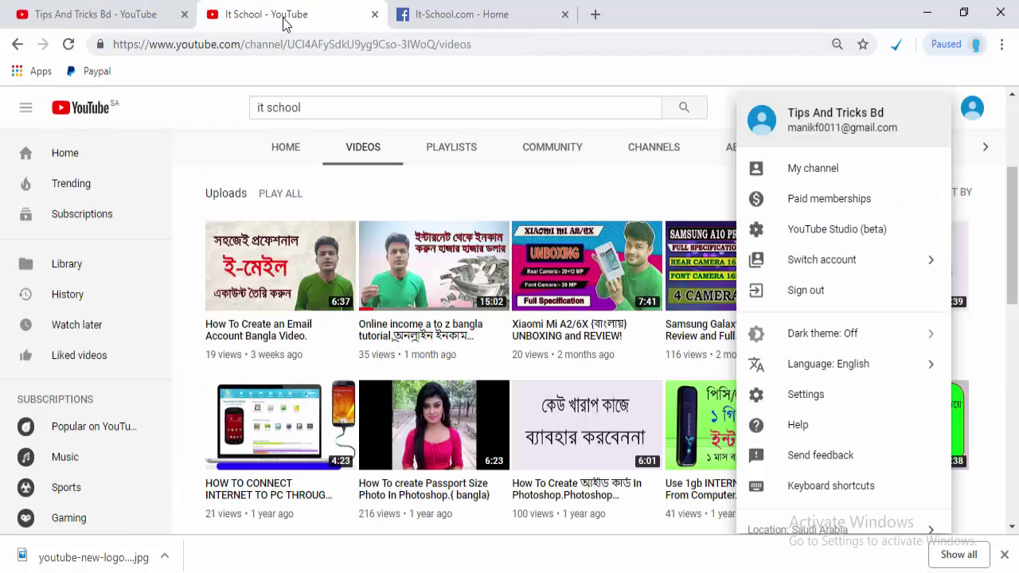
left_click(280, 153)
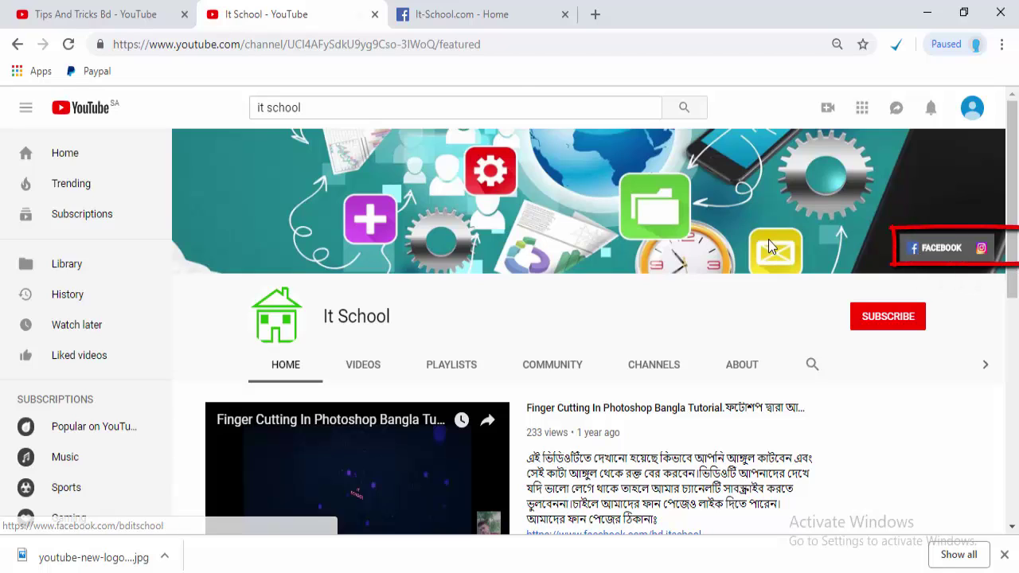
left_click(125, 10)
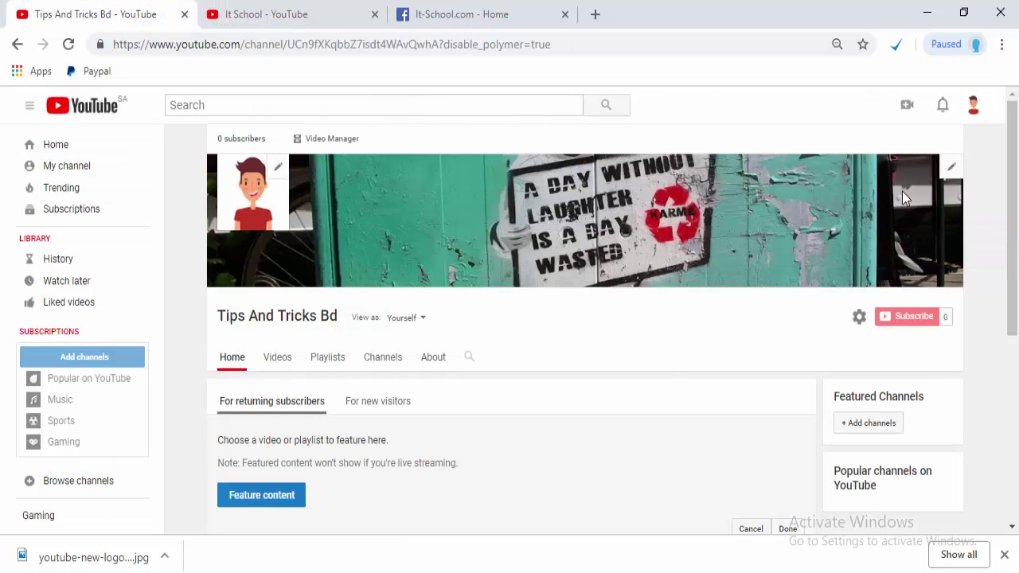
Open the channel's links for editing and add an empty custom link.
left_click(950, 168)
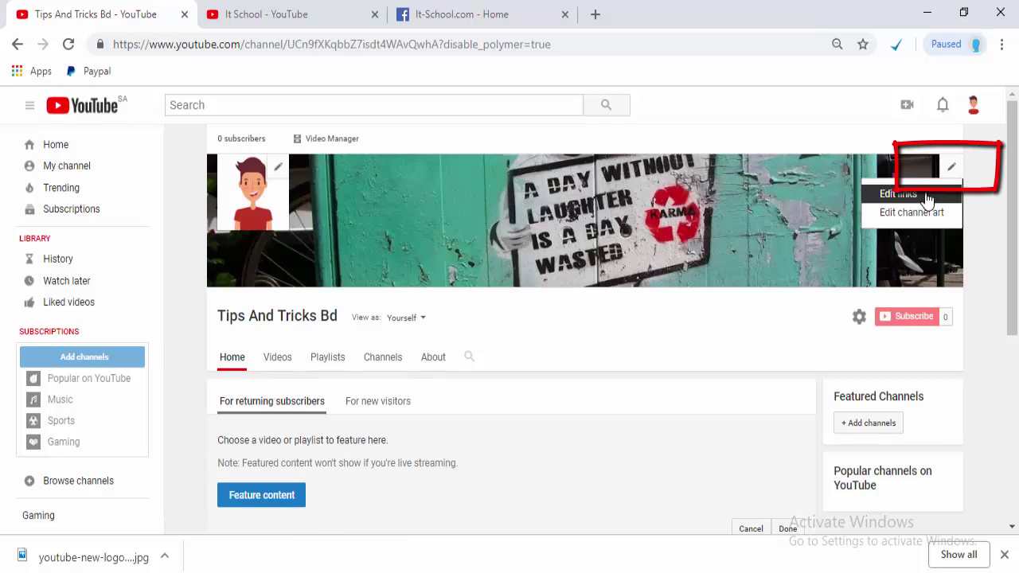
left_click(922, 199)
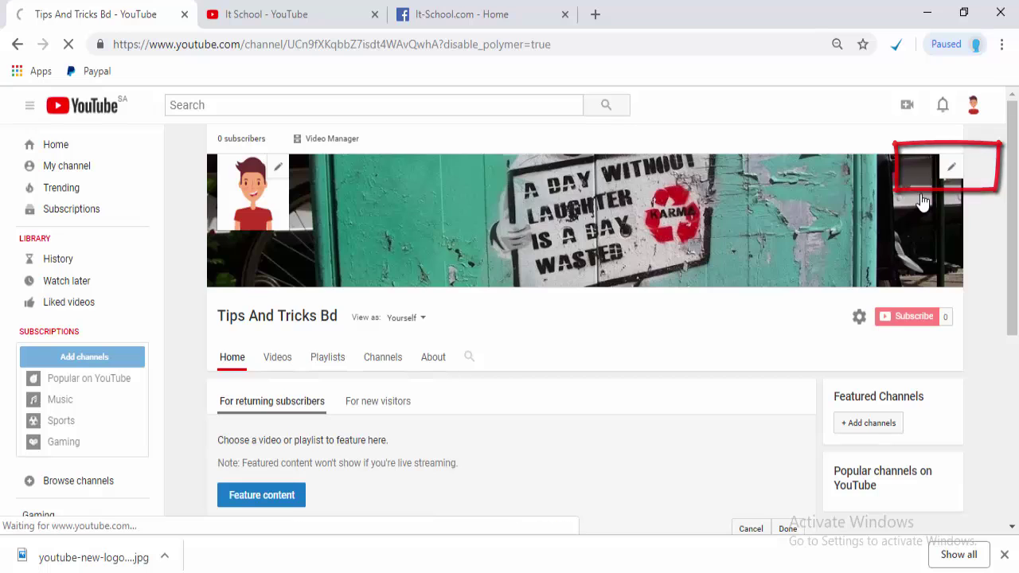
scroll(899, 223, "down", 1)
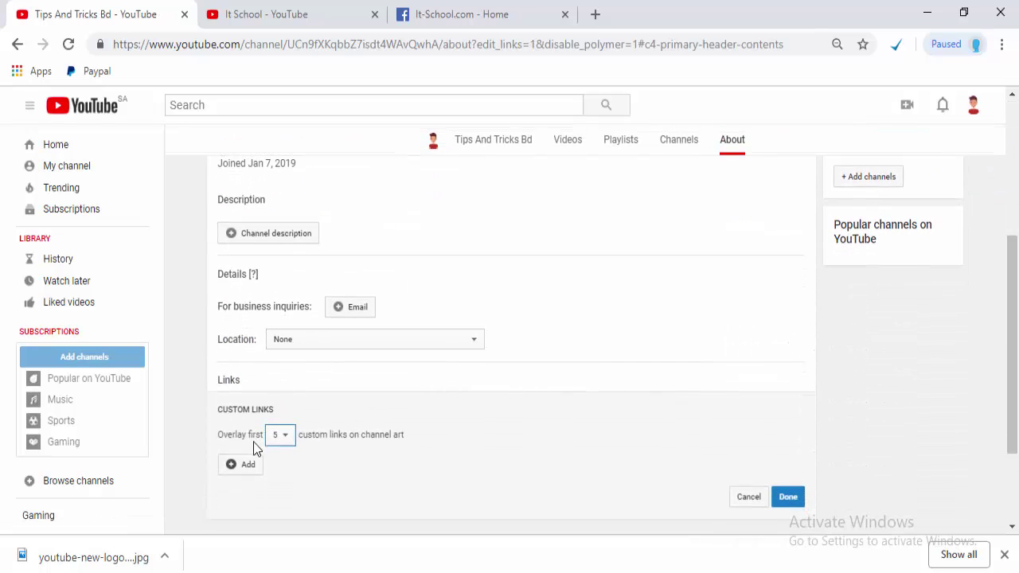
left_click(247, 466)
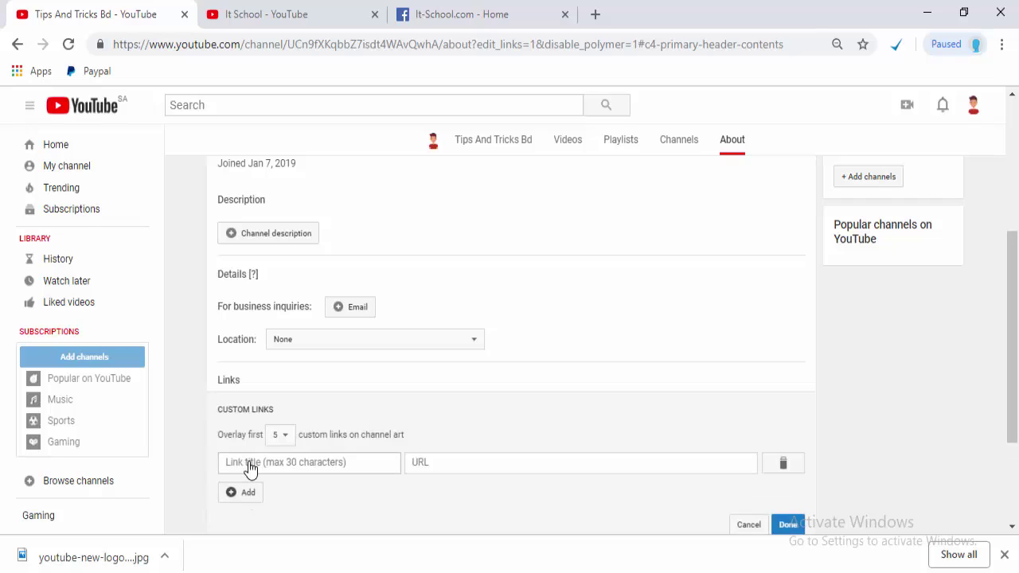
Title the new custom link FACEBOOK.
left_click(294, 462)
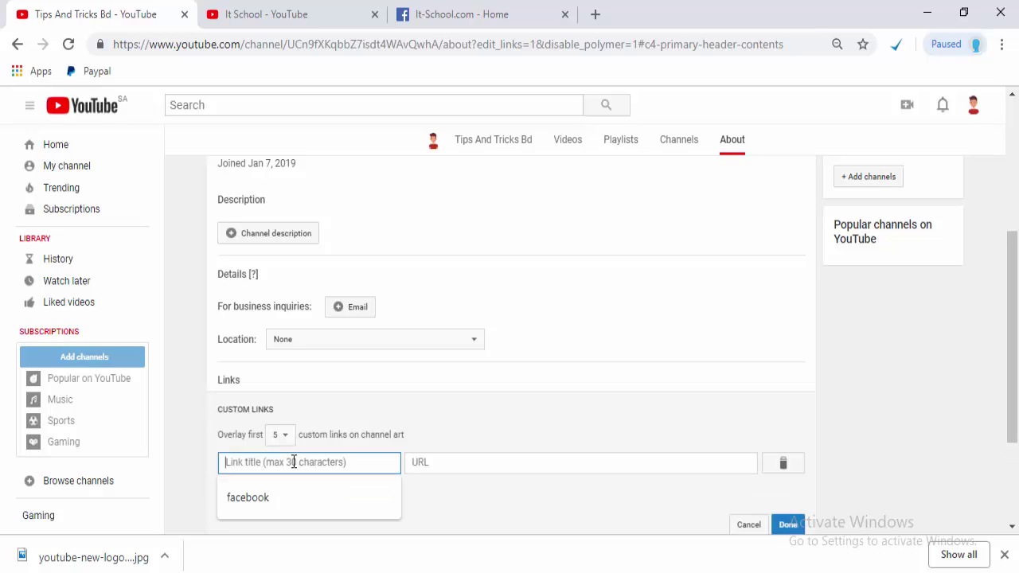
key("Escape")
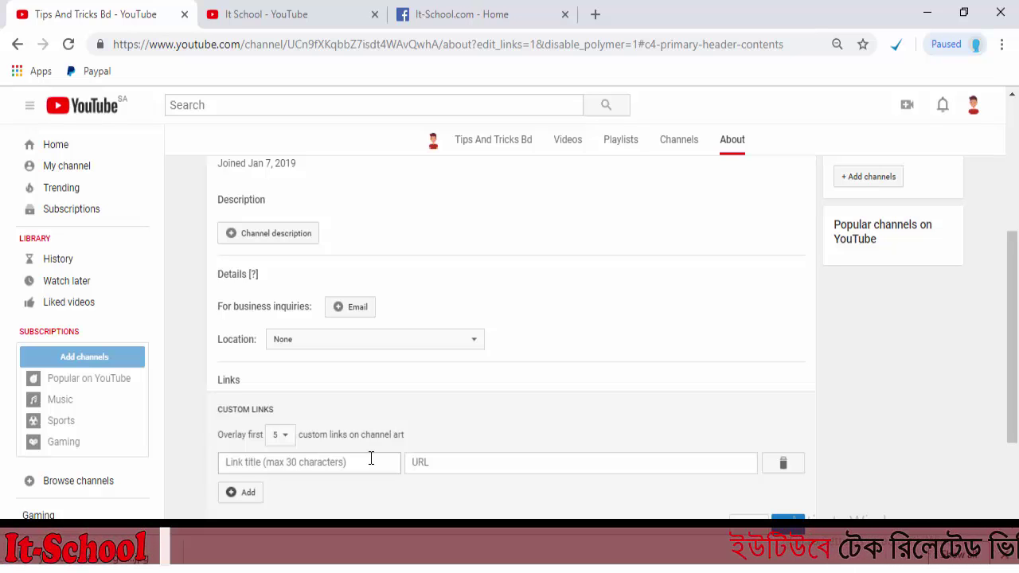
left_click(358, 465)
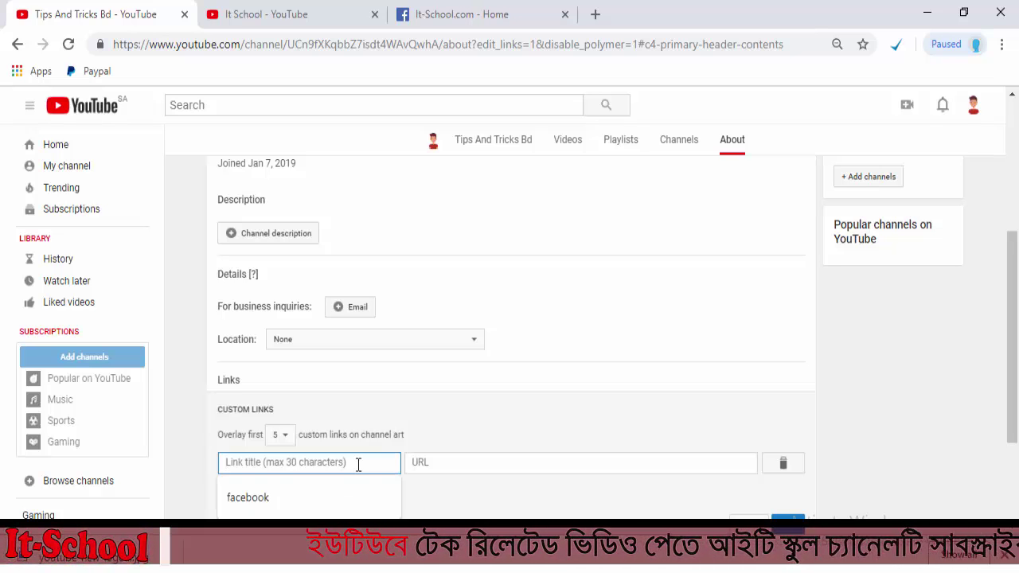
type("f")
key("BackSpace")
type("FACEBOOK")
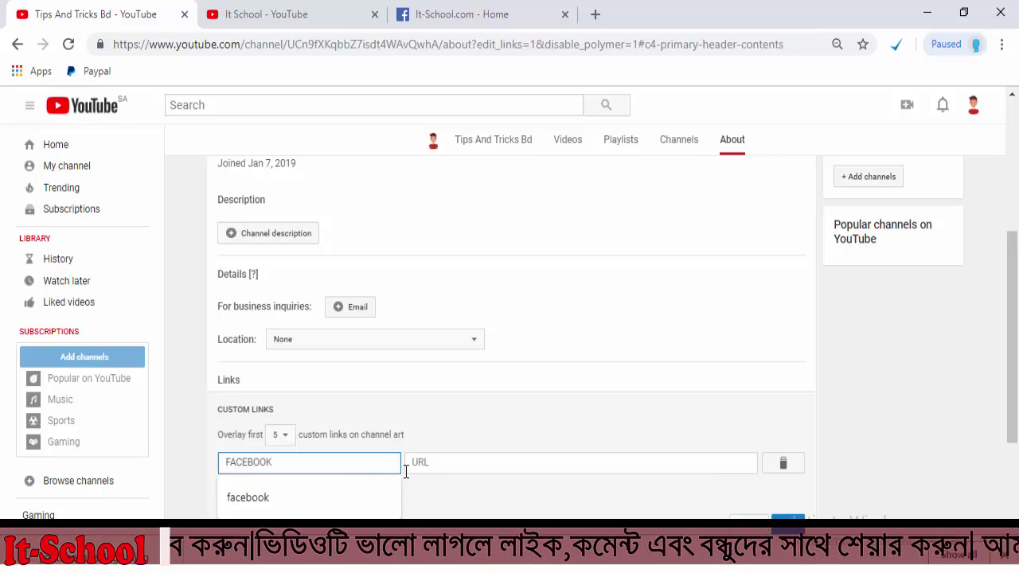
left_click_drag(534, 421, 478, 412)
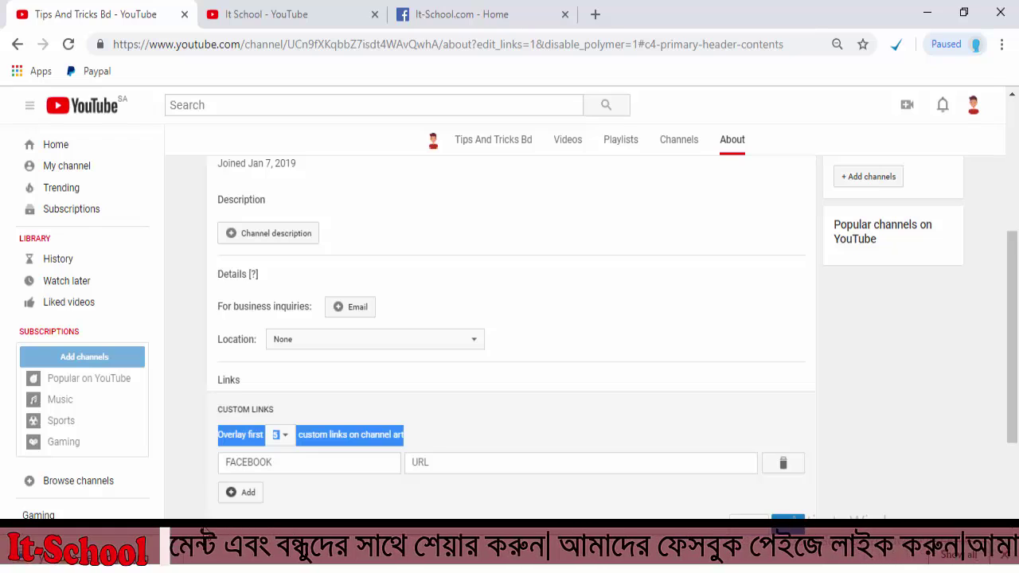
left_click(246, 509)
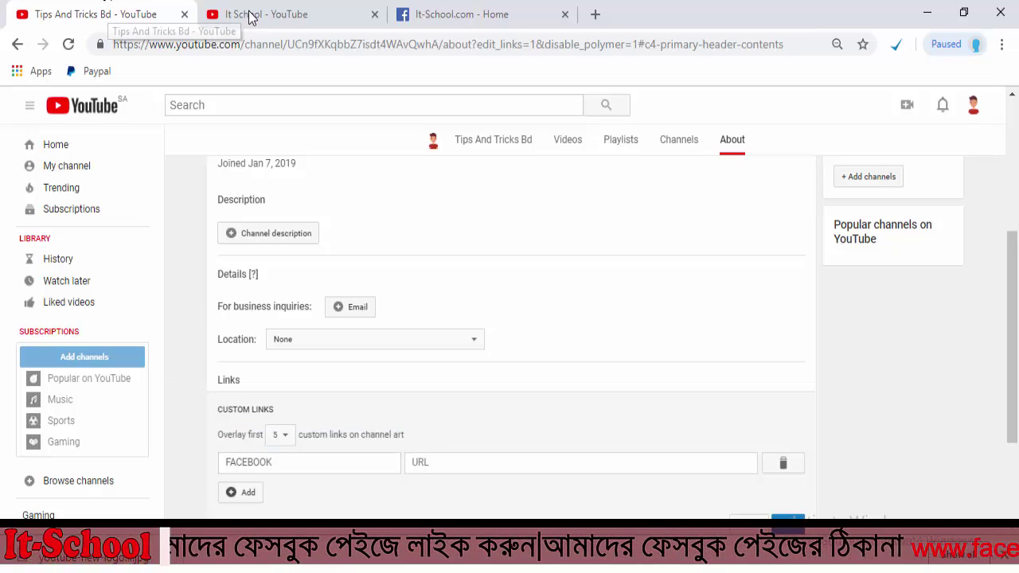
left_click(468, 16)
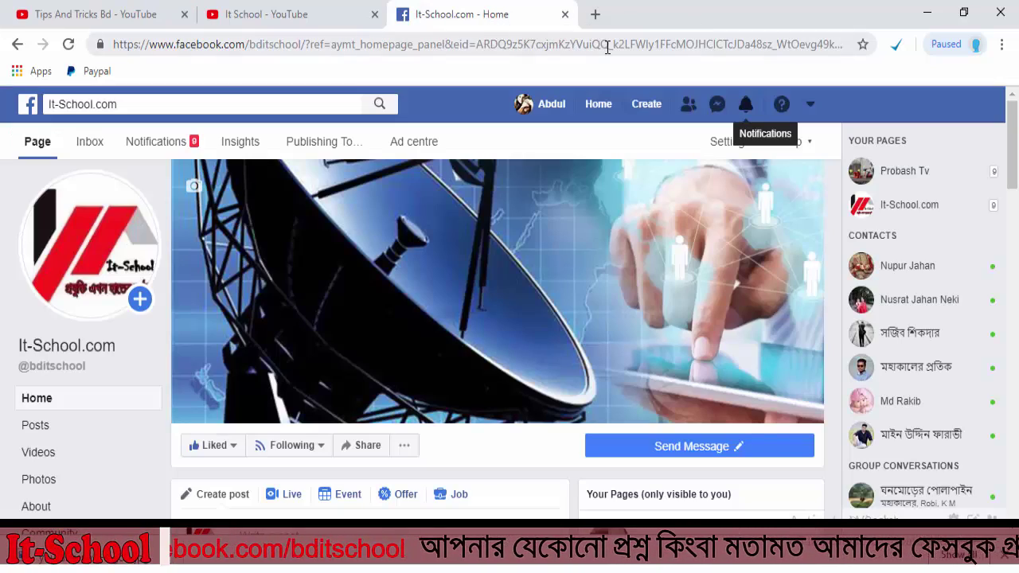
left_click_drag(303, 44, 113, 43)
key("ctrl+c")
left_click(132, 11)
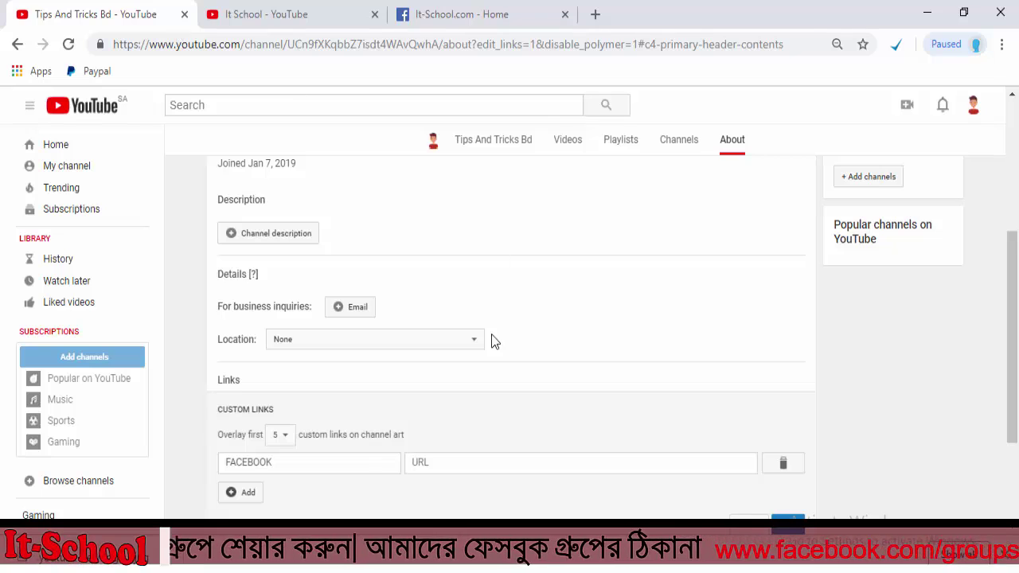
left_click(468, 469)
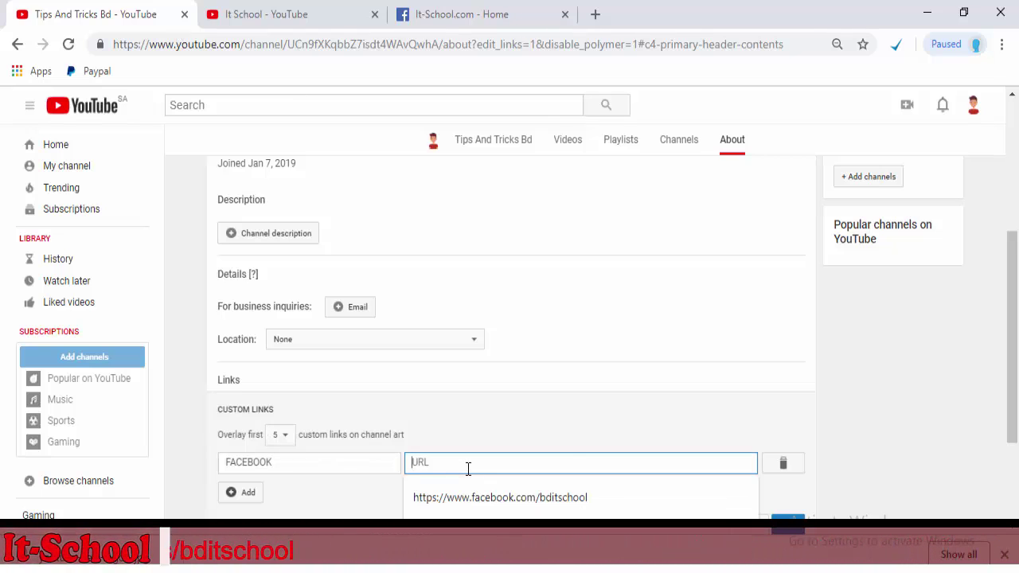
key("ctrl+v")
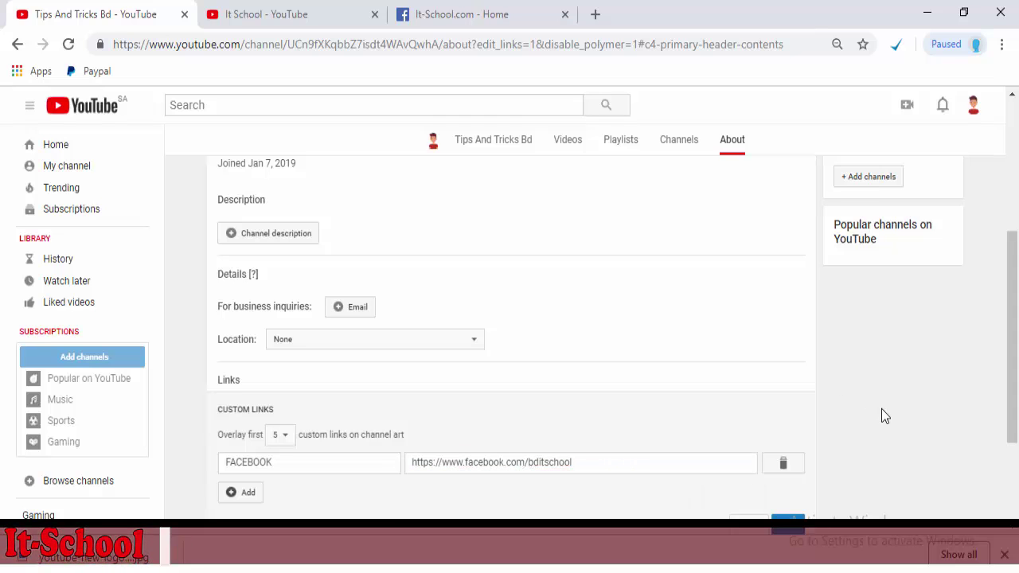
Save the FACEBOOK custom link and check its overlay on the channel art.
scroll(796, 430, "down", 2)
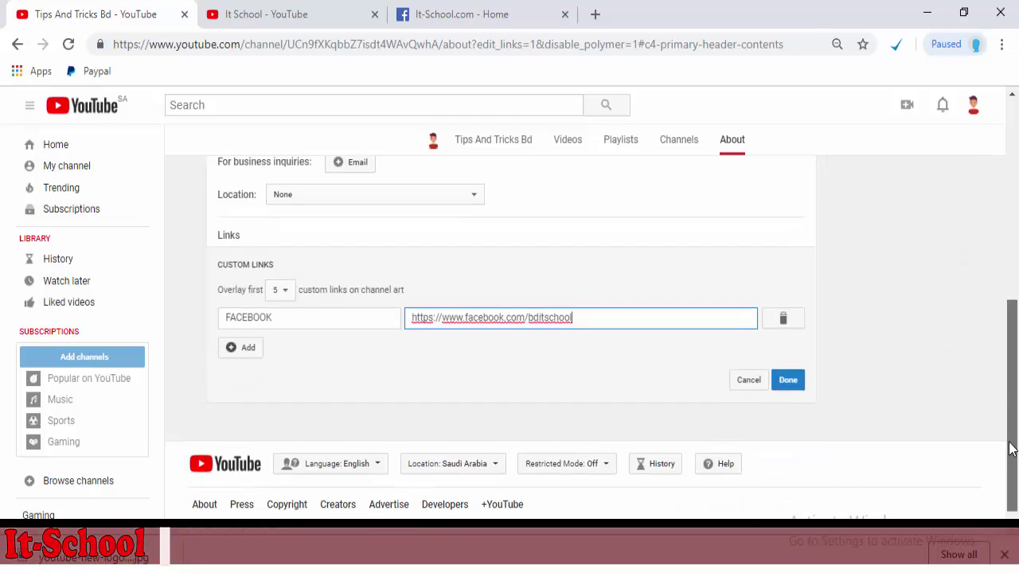
left_click(797, 375)
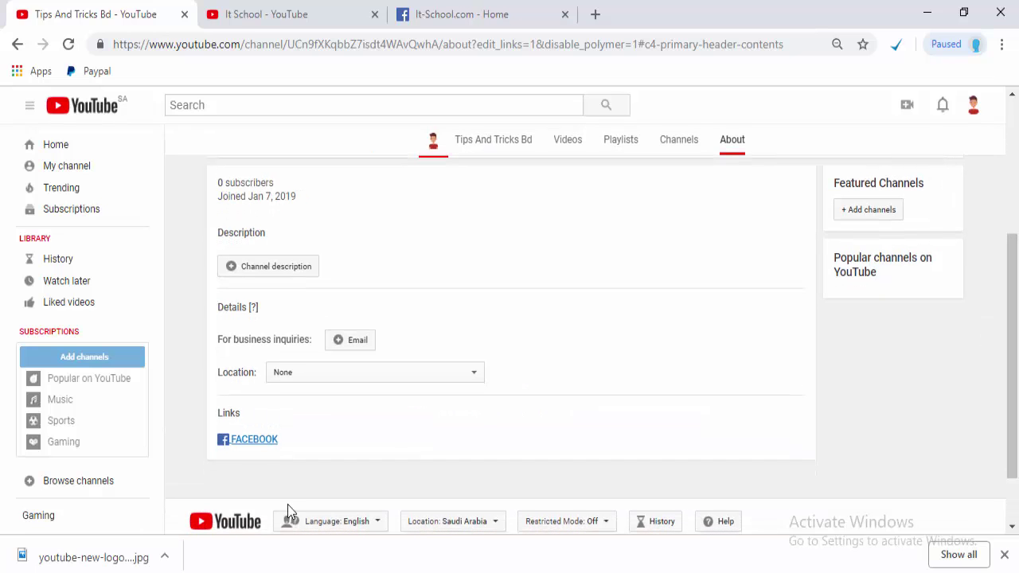
scroll(1017, 229, "up", 3)
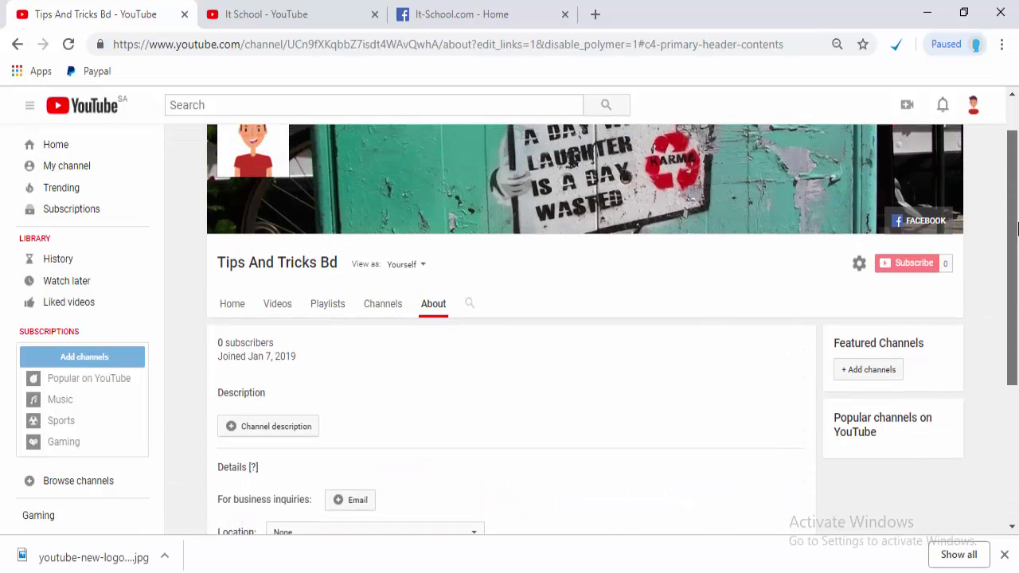
scroll(1017, 229, "up", 1)
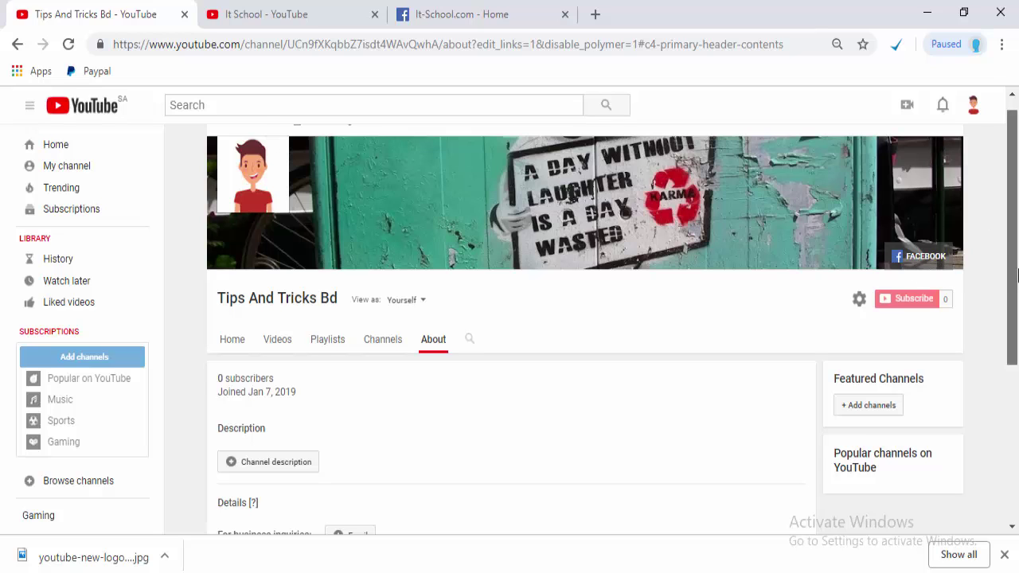
scroll(939, 271, "up", 1)
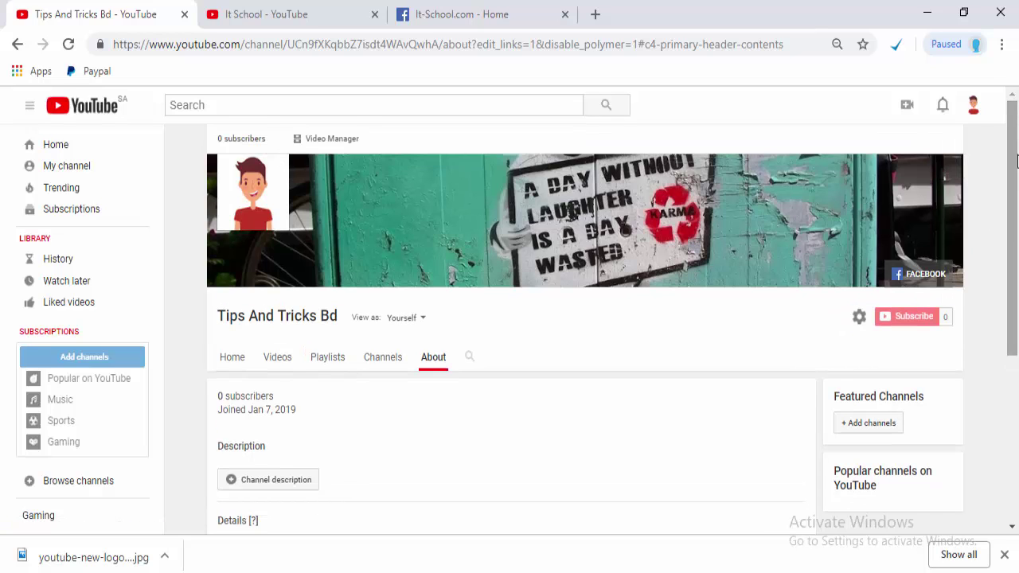
Reopen the channel's links for editing and add a second, empty custom link.
scroll(846, 344, "down", 5)
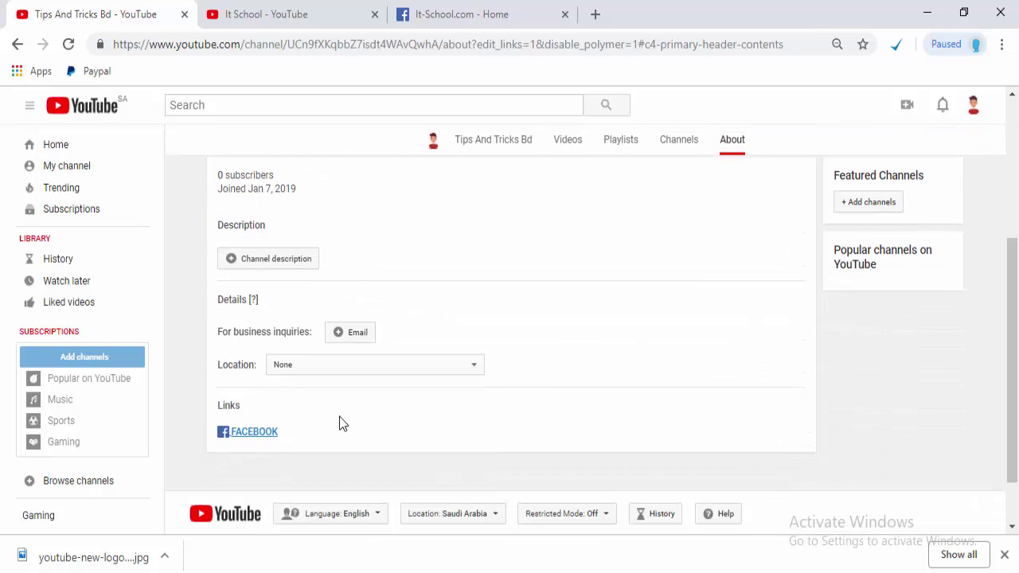
mouse_move(674, 428)
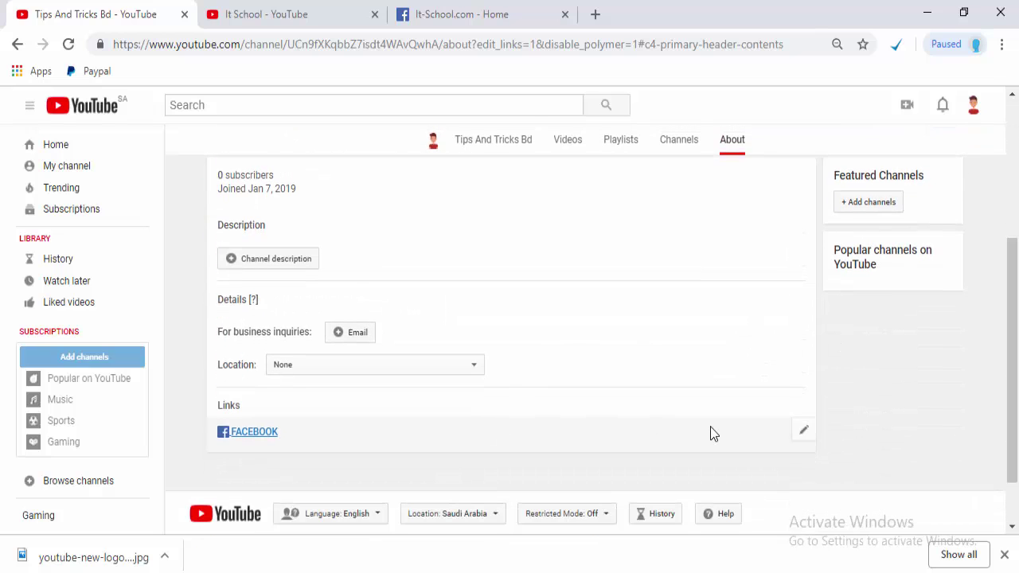
left_click(803, 433)
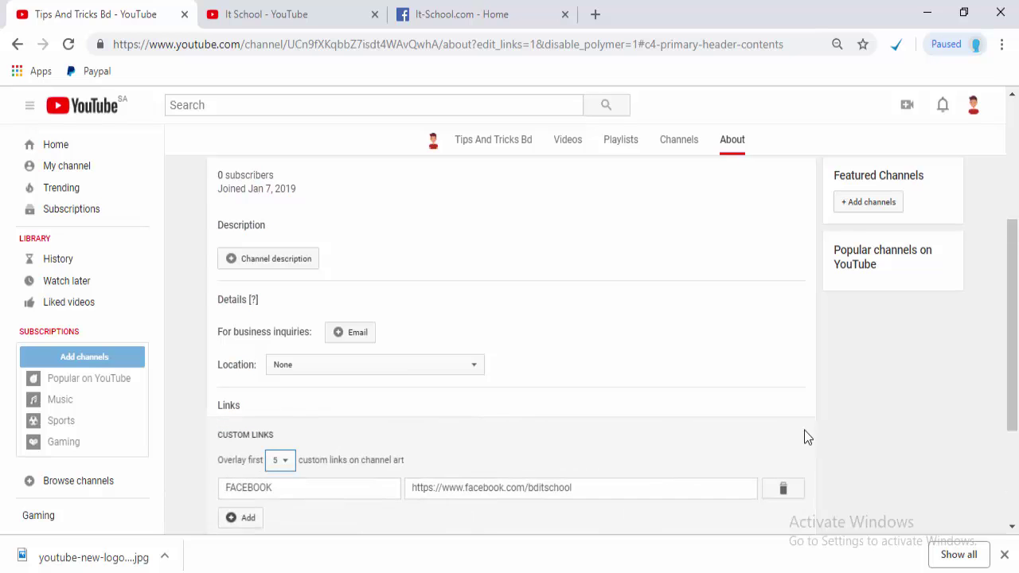
scroll(802, 436, "down", 2)
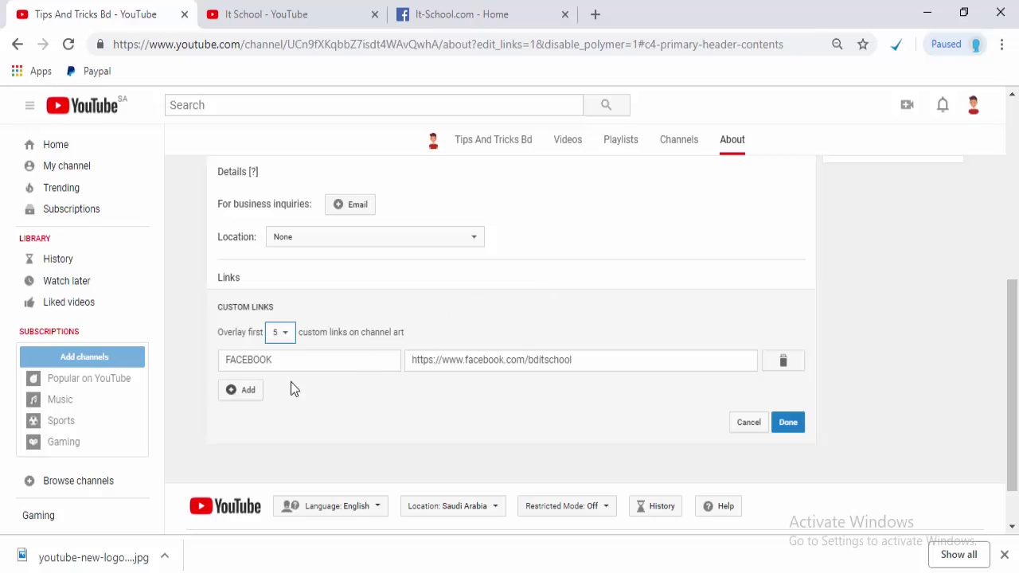
left_click(235, 393)
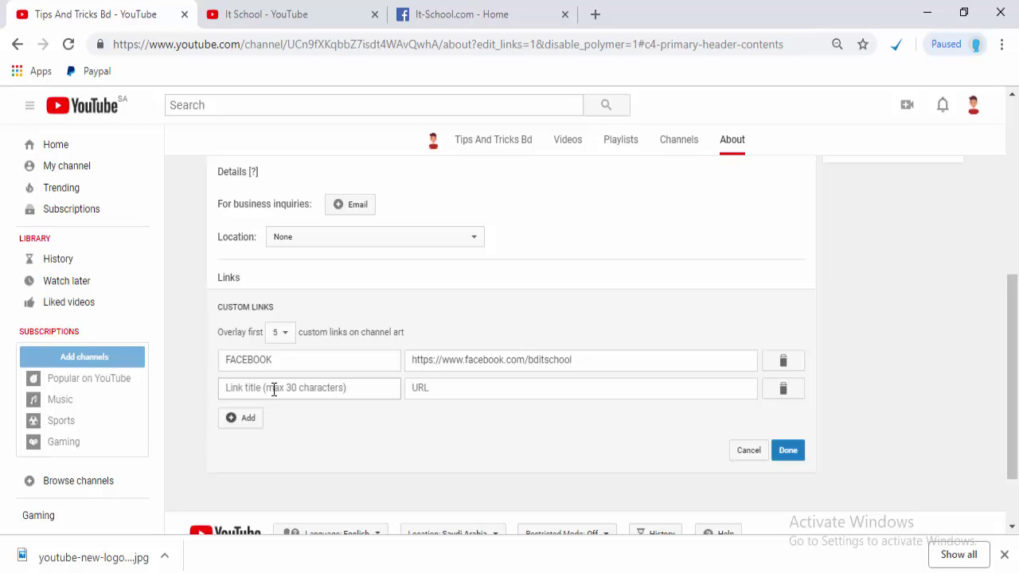
Title the second custom link Instragram.
left_click(274, 389)
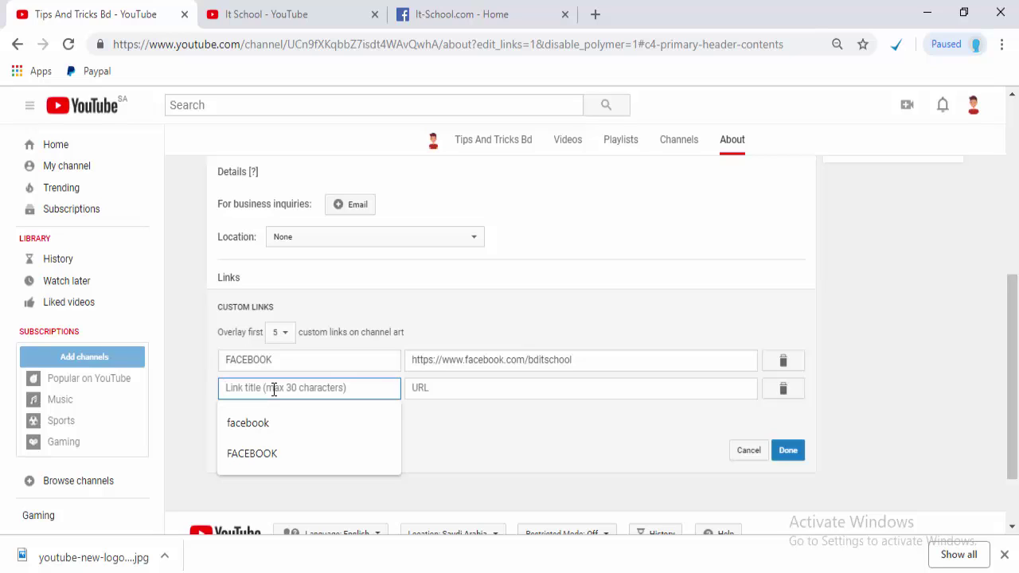
type("I")
key("BackSpace")
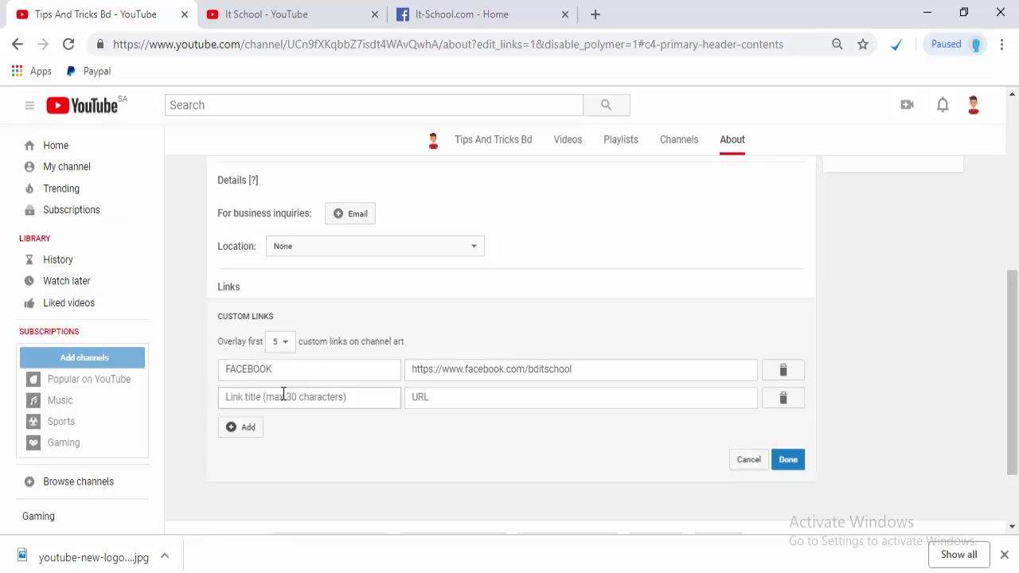
type("in")
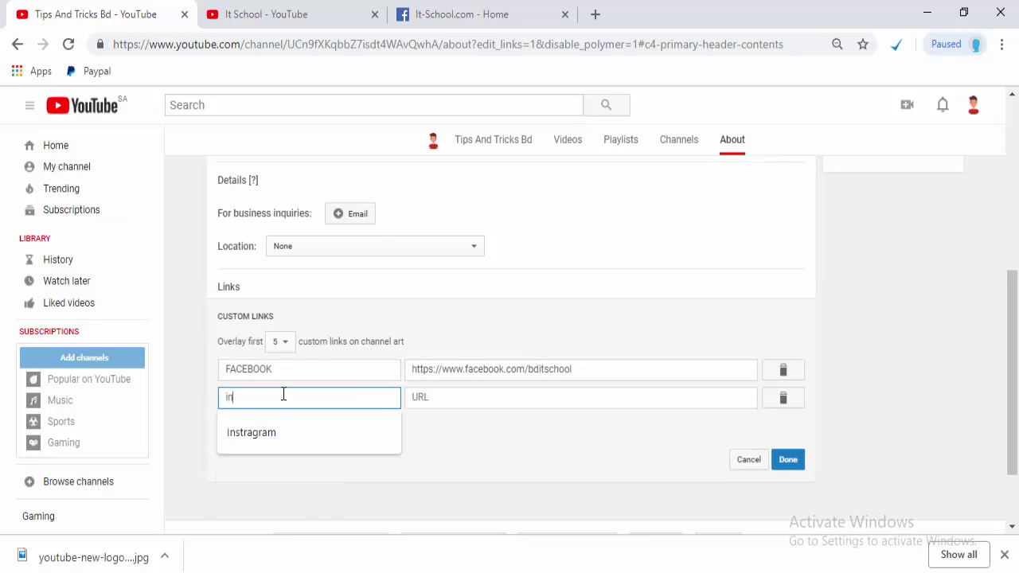
left_click(262, 430)
left_click(341, 398)
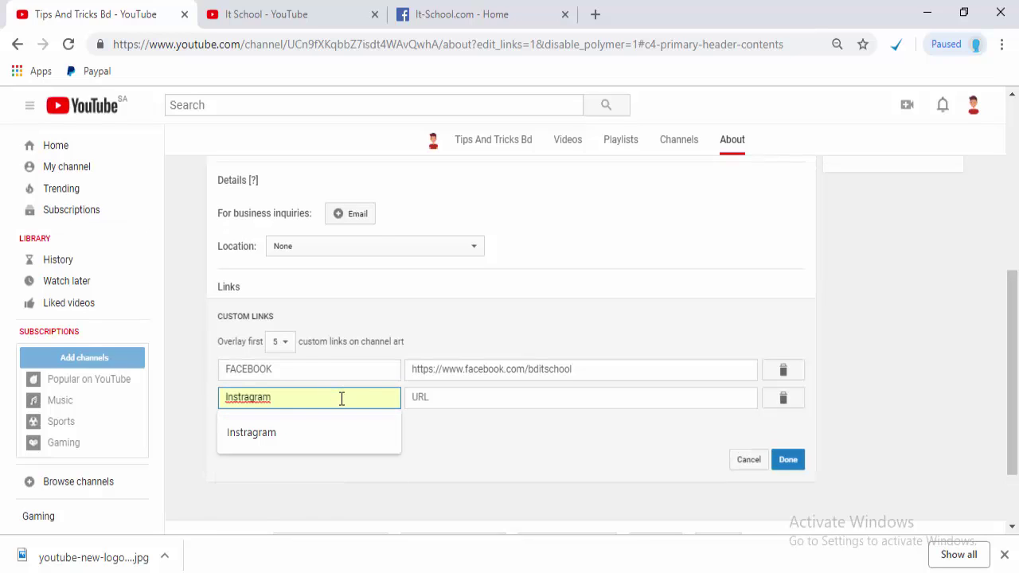
left_click(291, 438)
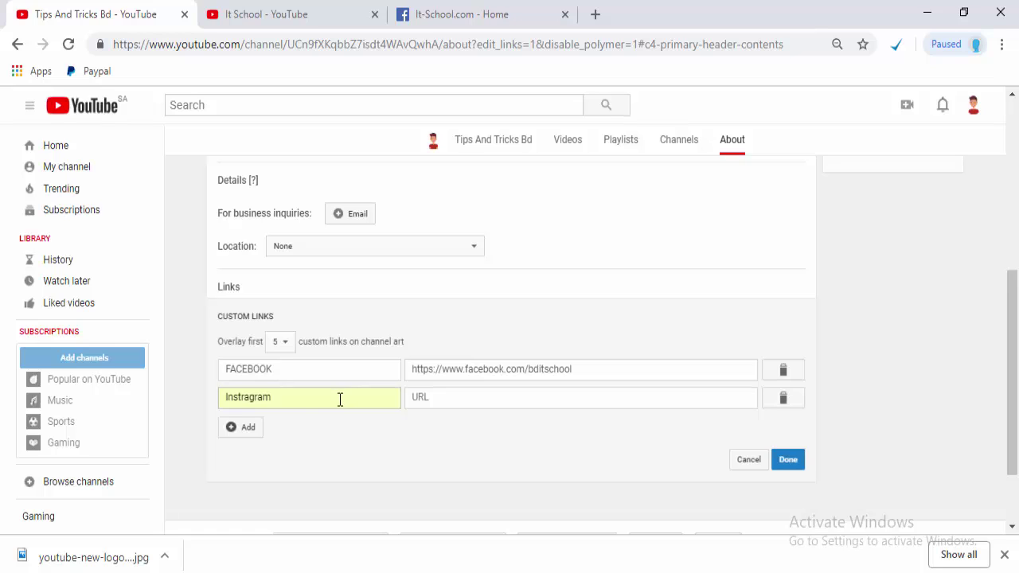
Open instagram.com in a new browser tab, go to the signed-in account's own profile and copy its address.
left_click(457, 397)
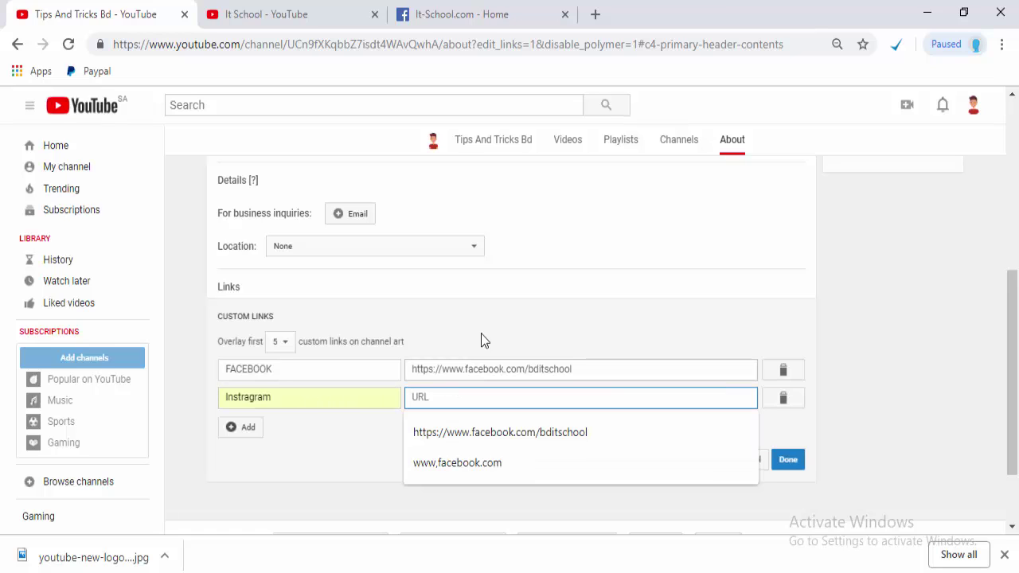
left_click(595, 14)
type("in")
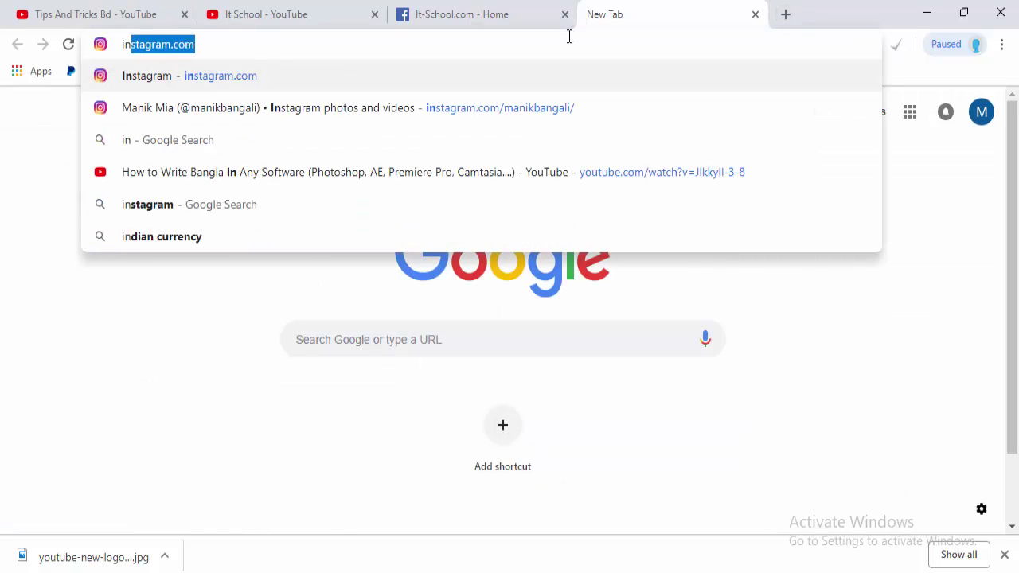
key("Right")
key("Return")
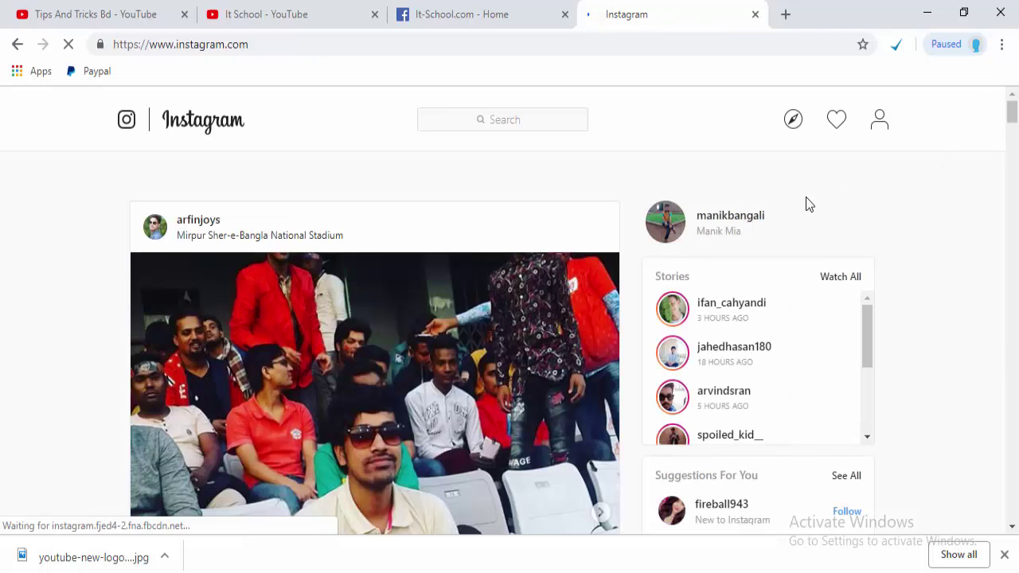
left_click(755, 223)
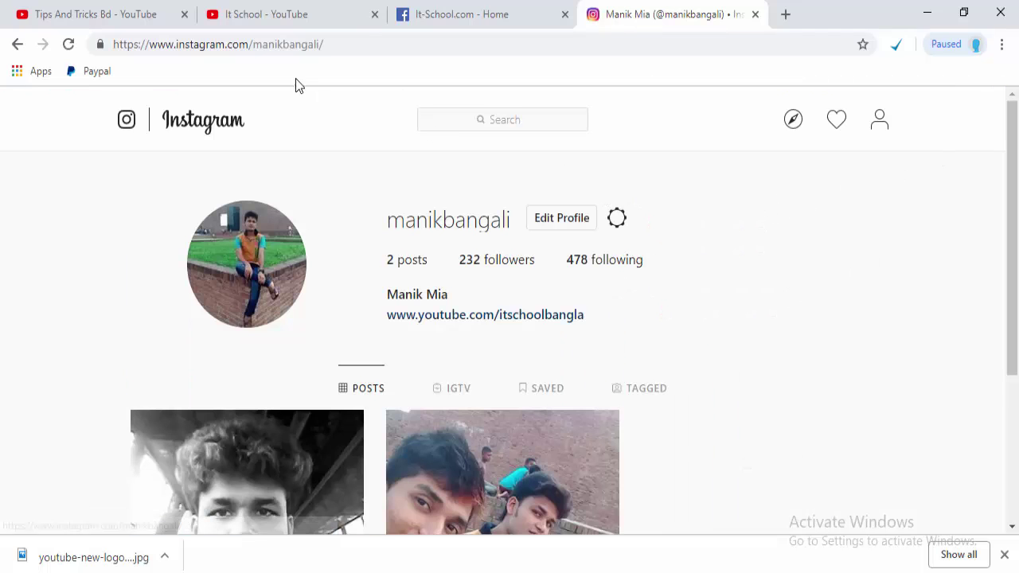
left_click(355, 44)
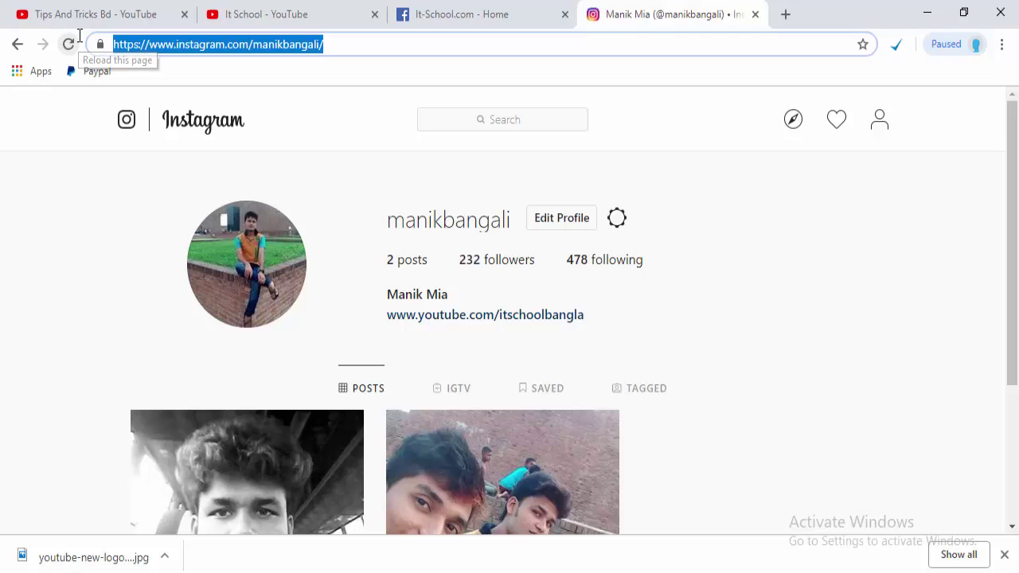
Enter the copied Instagram profile address as the Instragram link's URL, save the links and check the channel banner.
left_click(82, 10)
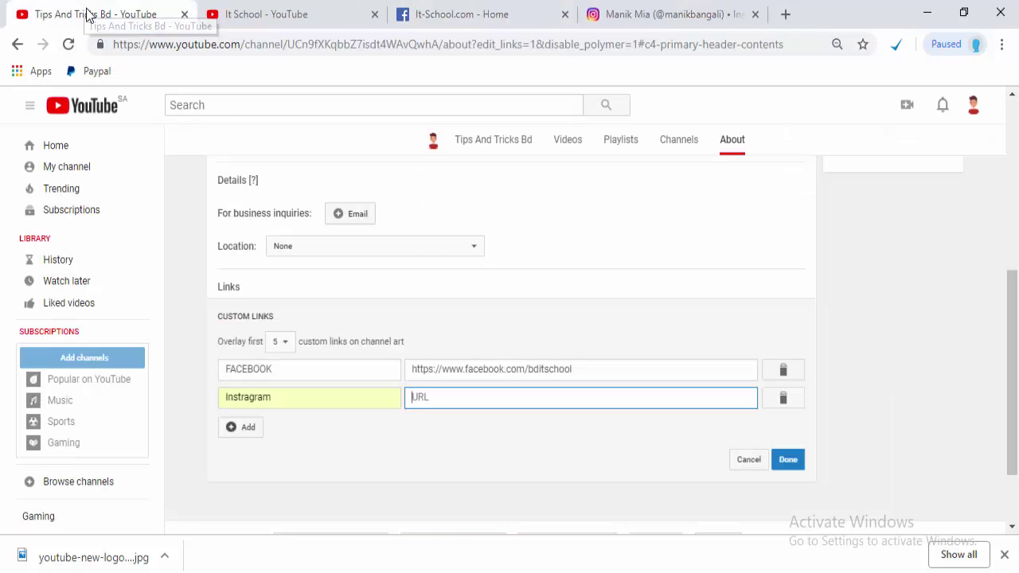
left_click(447, 396)
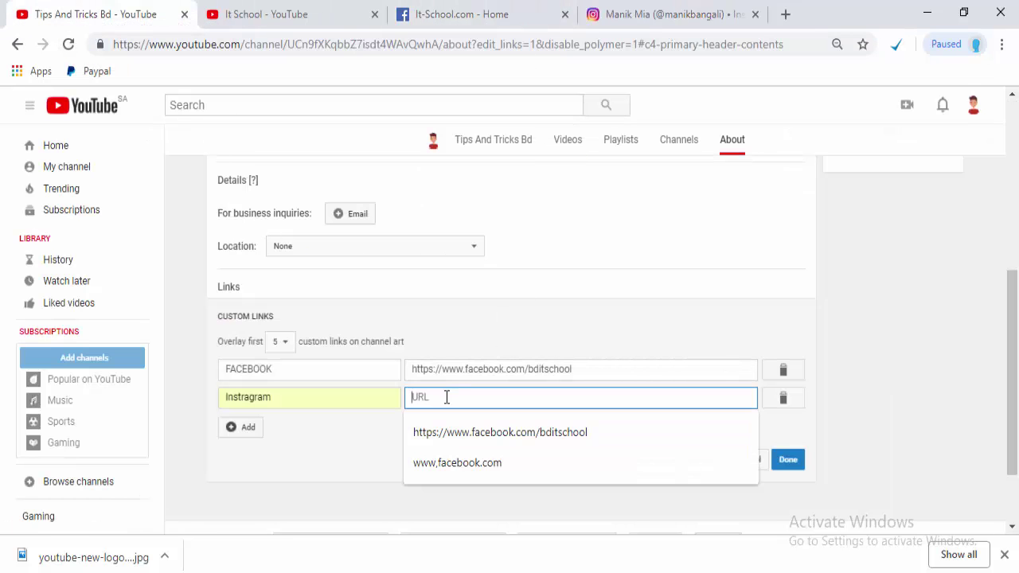
type("https://www.instagram.com/manikbangali/")
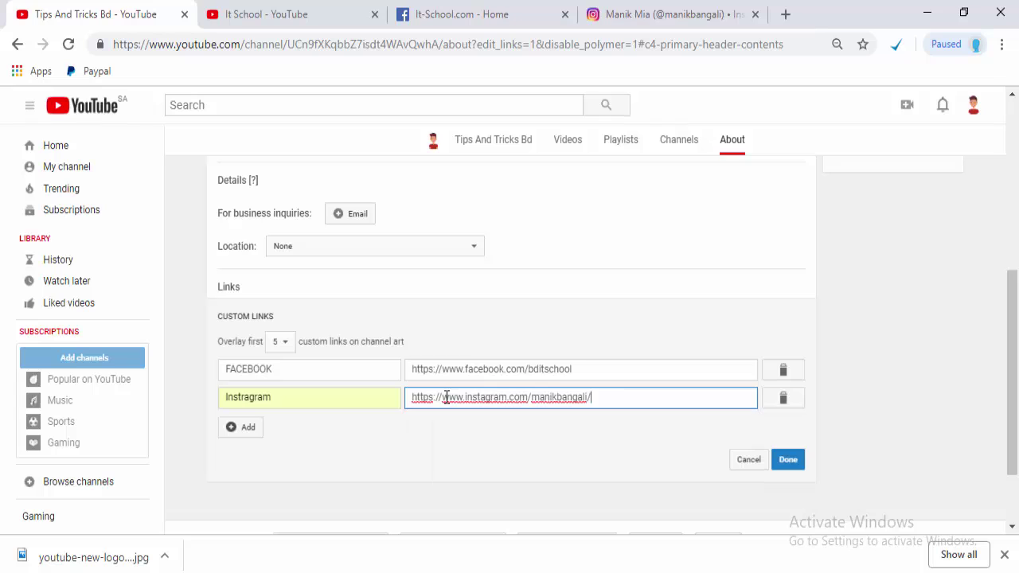
left_click(794, 466)
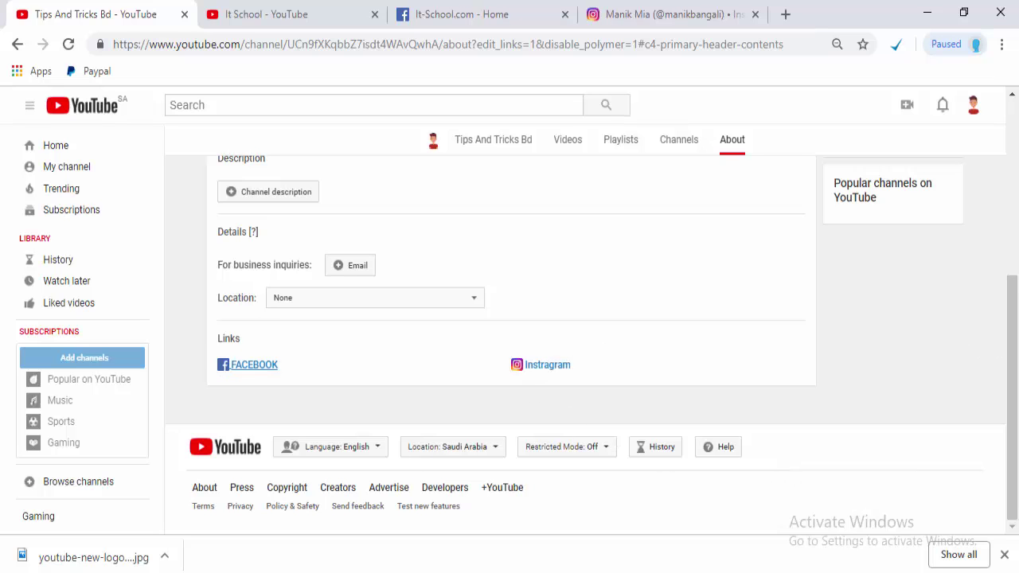
left_click_drag(1012, 374, 1015, 213)
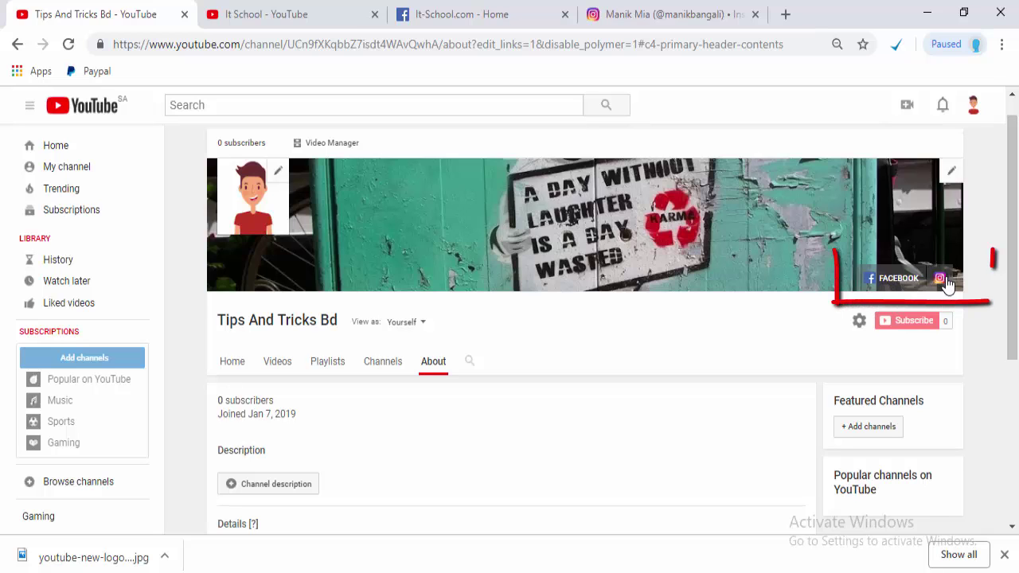
mouse_move(1015, 266)
left_mouse_down()
mouse_move(1016, 253)
mouse_move(1015, 302)
mouse_move(1015, 253)
left_mouse_up()
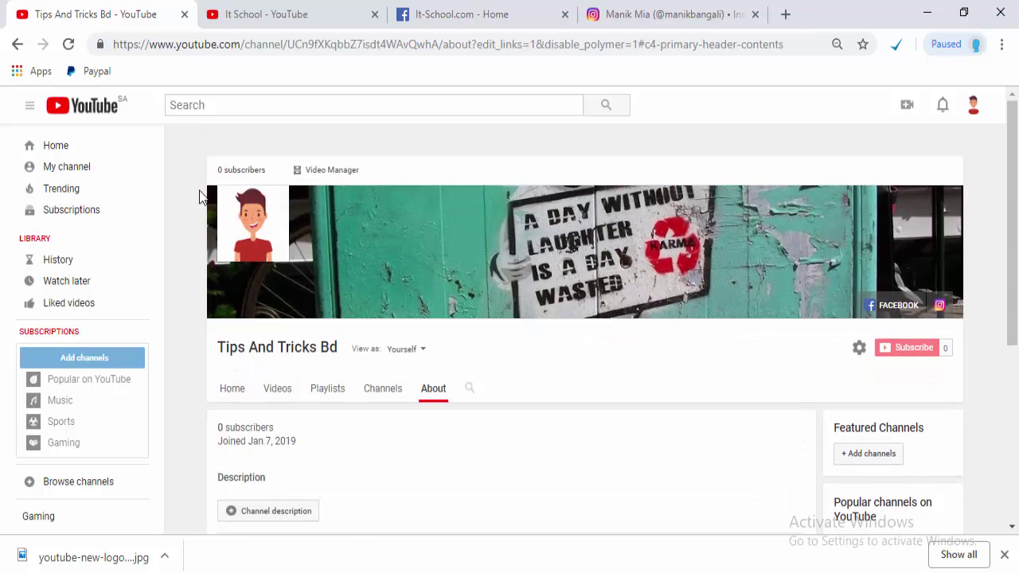
Examine the description and links on the It School channel's About page.
left_click(293, 12)
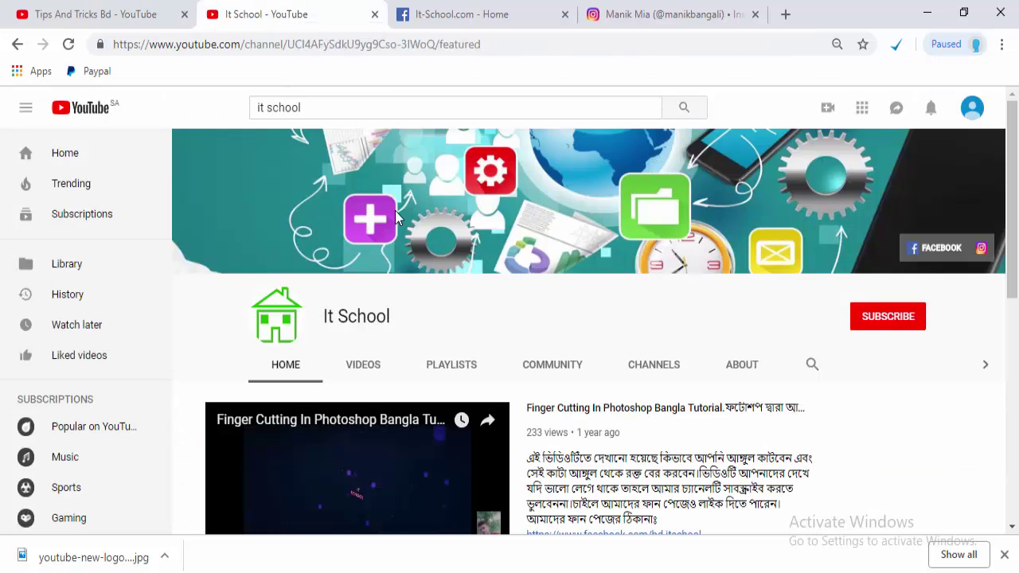
left_click(753, 371)
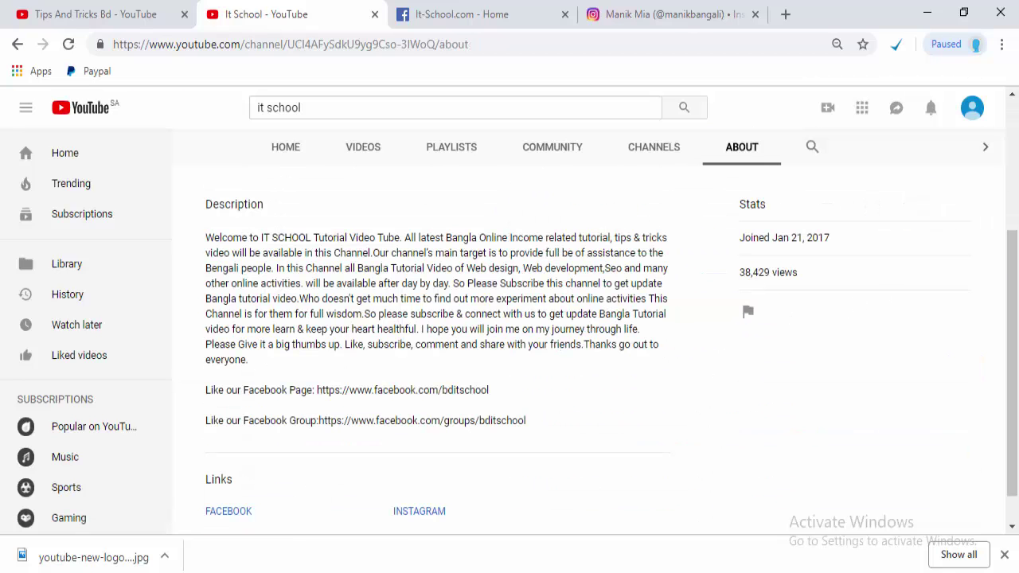
scroll(605, 318, "down", 1)
scroll(882, 243, "up", 2)
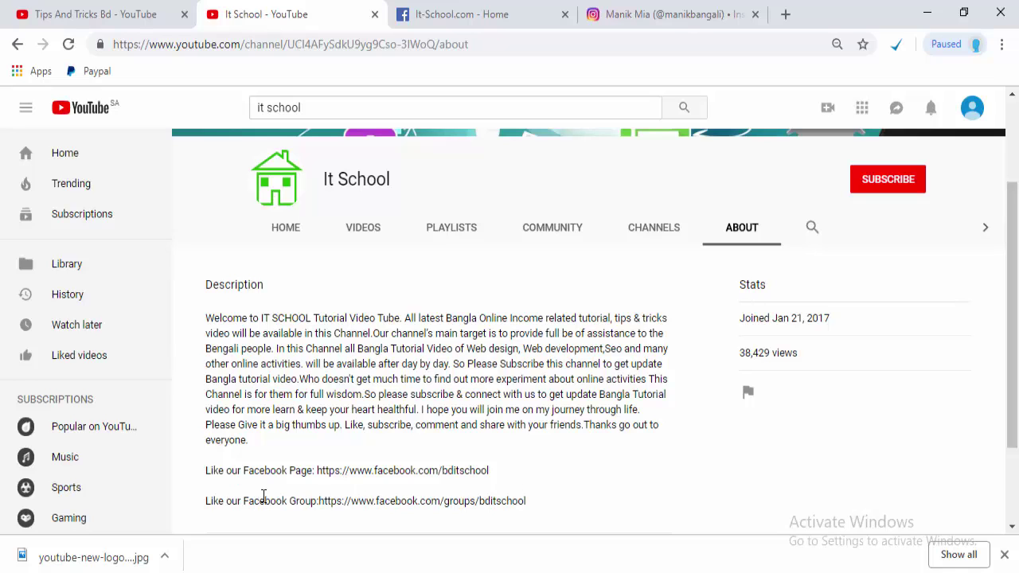
left_click_drag(1016, 357, 1016, 430)
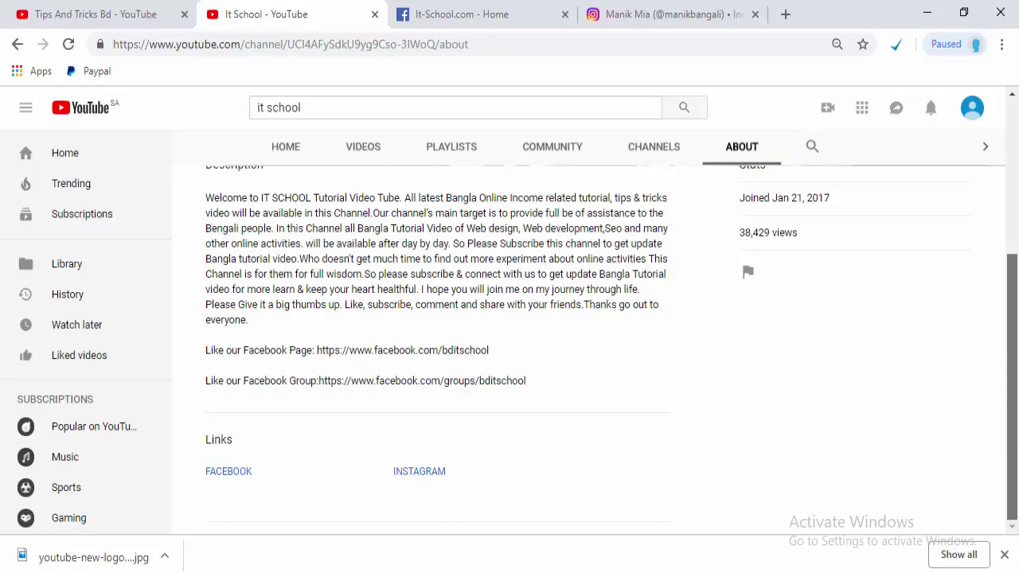
scroll(589, 334, "up", 3)
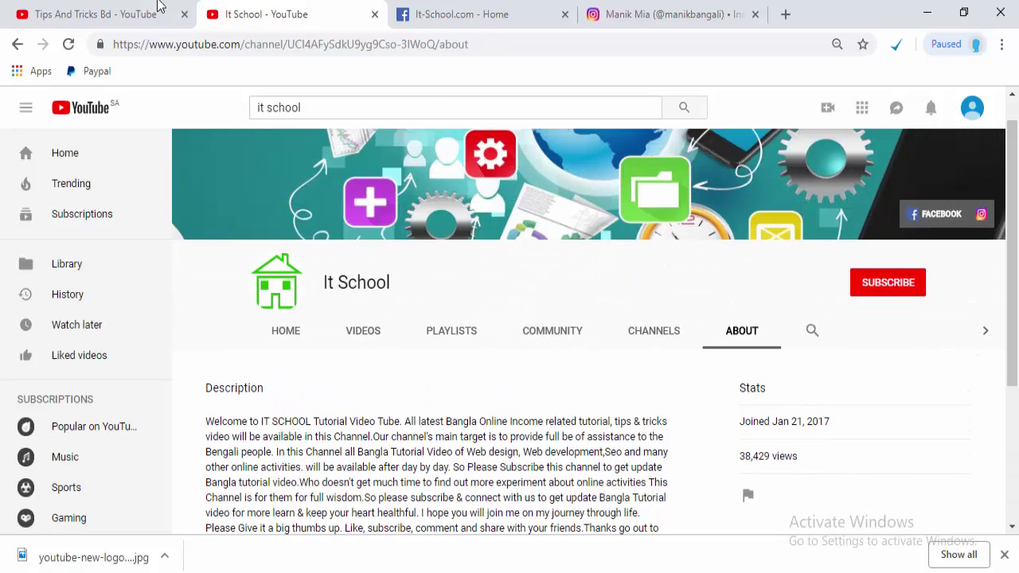
Return to the Tips And Tricks Bd channel and open its empty channel description for editing.
left_click(112, 15)
left_click_drag(1016, 254, 991, 380)
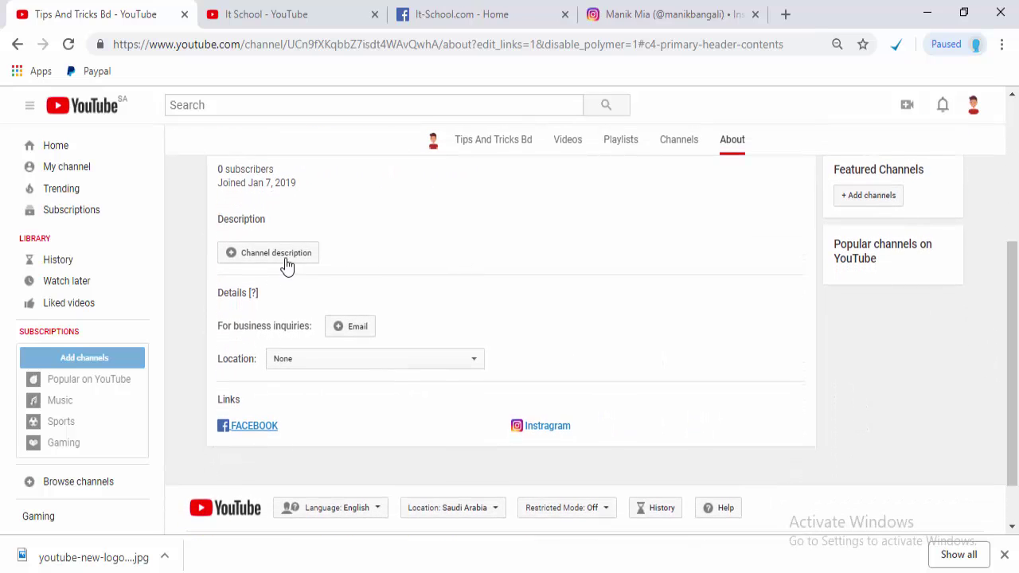
left_click(299, 264)
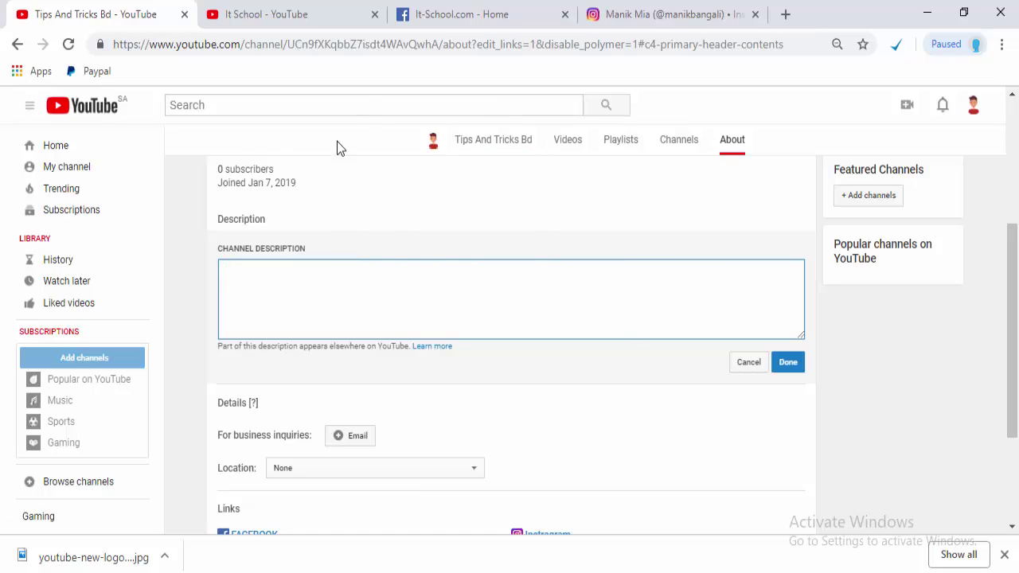
Copy the It School channel's About page text, from the description through the links.
left_click(296, 16)
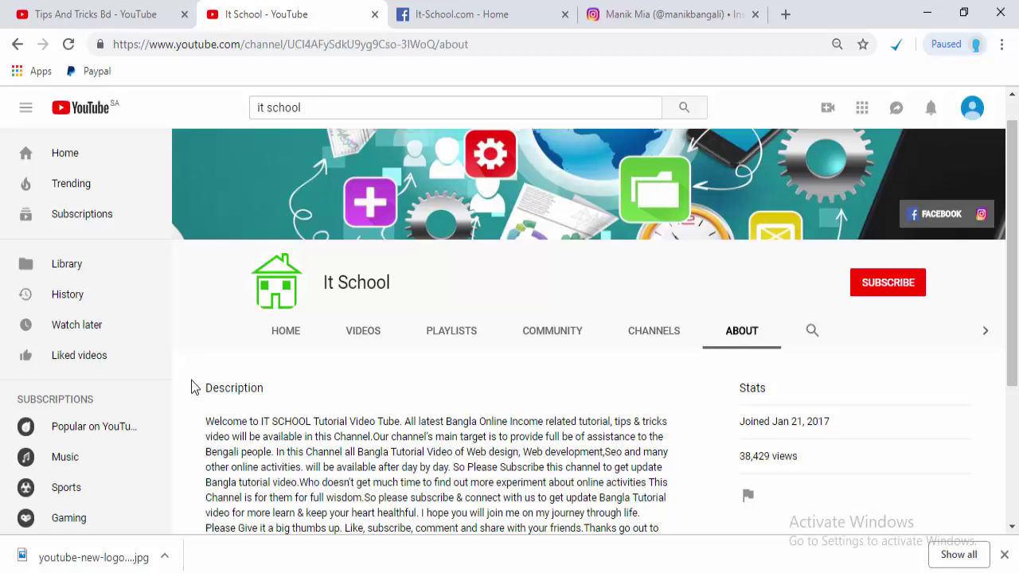
left_click_drag(191, 388, 199, 173)
scroll(239, 364, "down", 3)
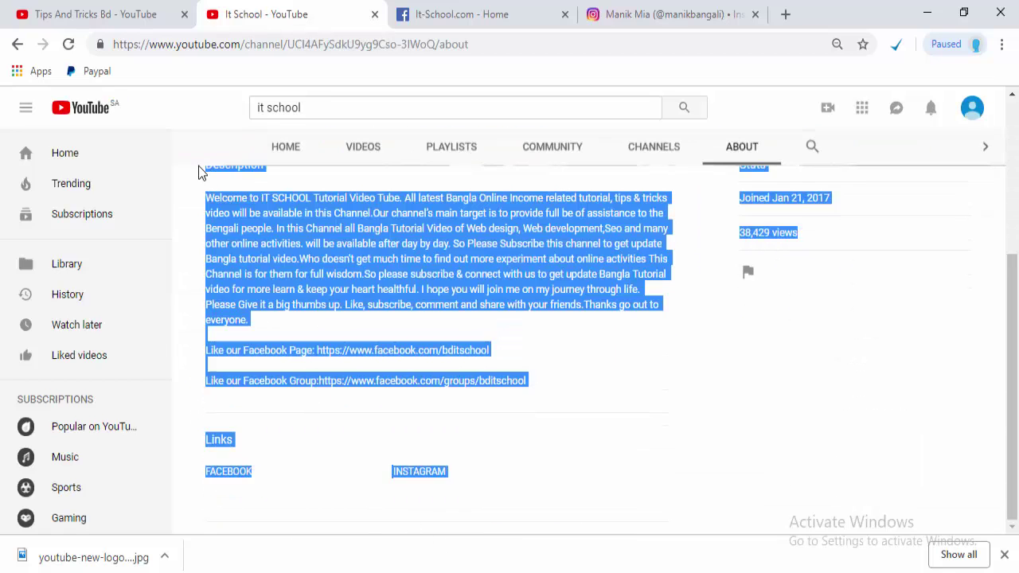
right_click(282, 263)
left_click(315, 279)
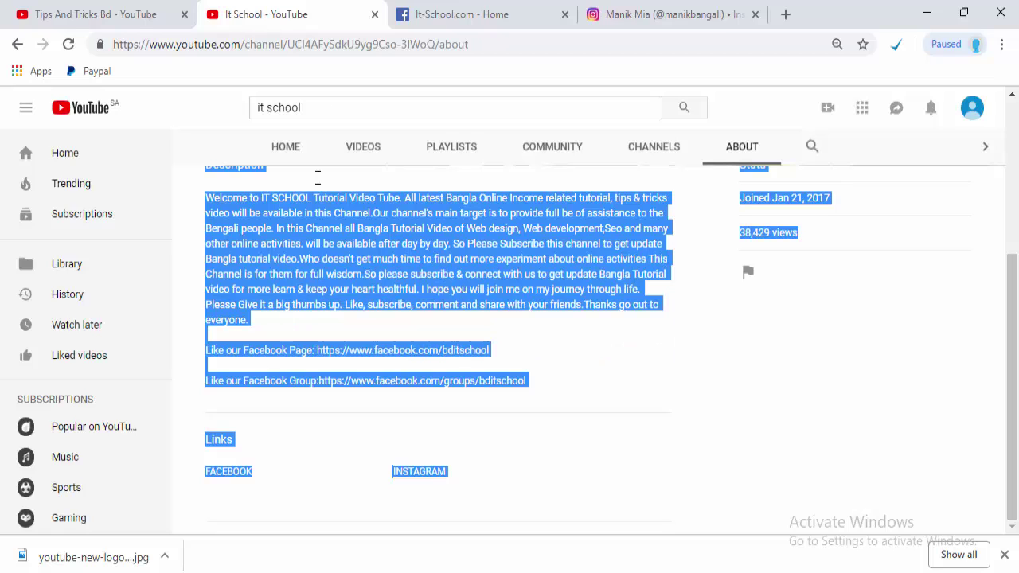
Paste the copied text into the Tips And Tricks Bd channel description and save it.
left_click(116, 10)
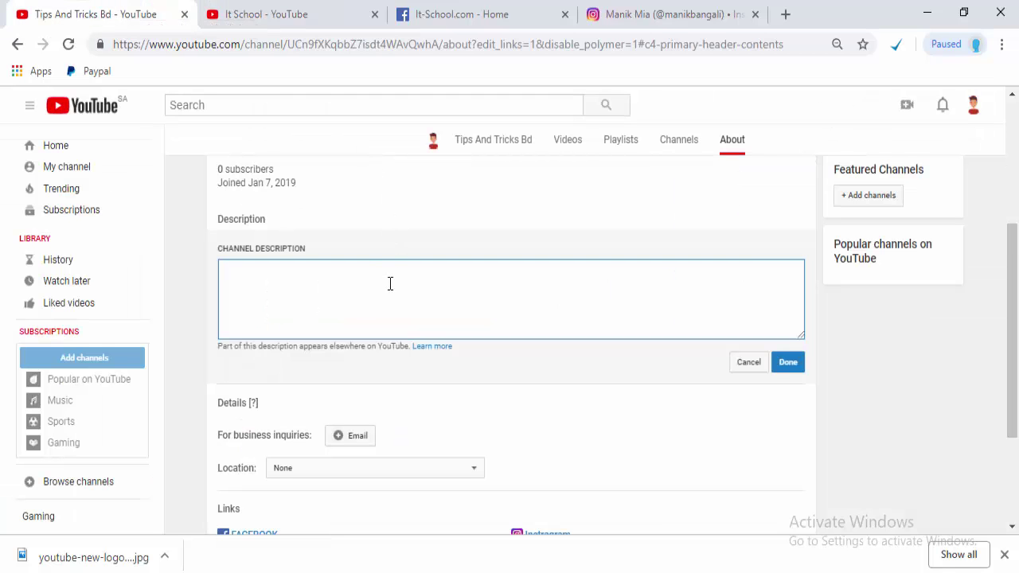
key("ctrl+v")
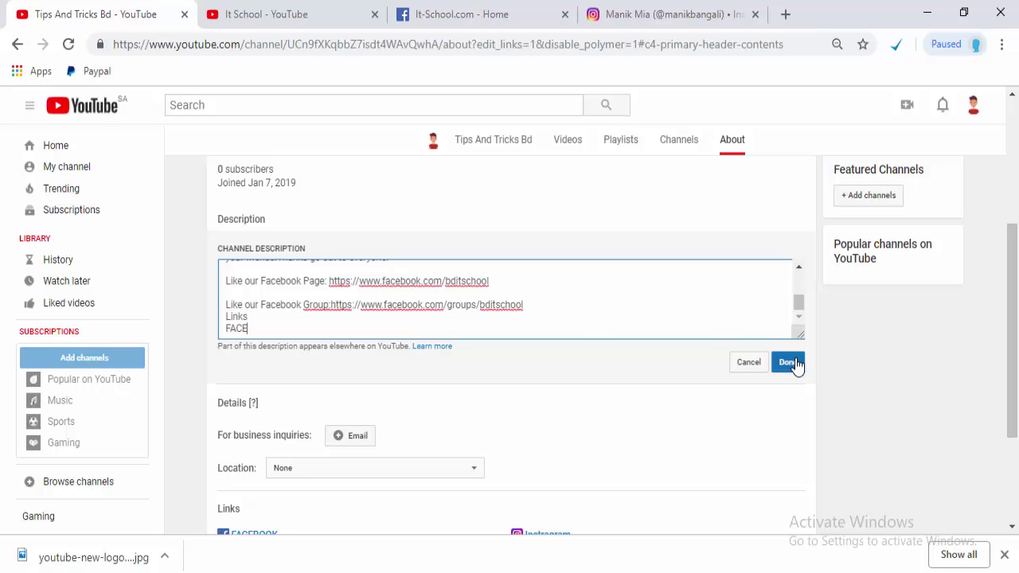
left_click(788, 362)
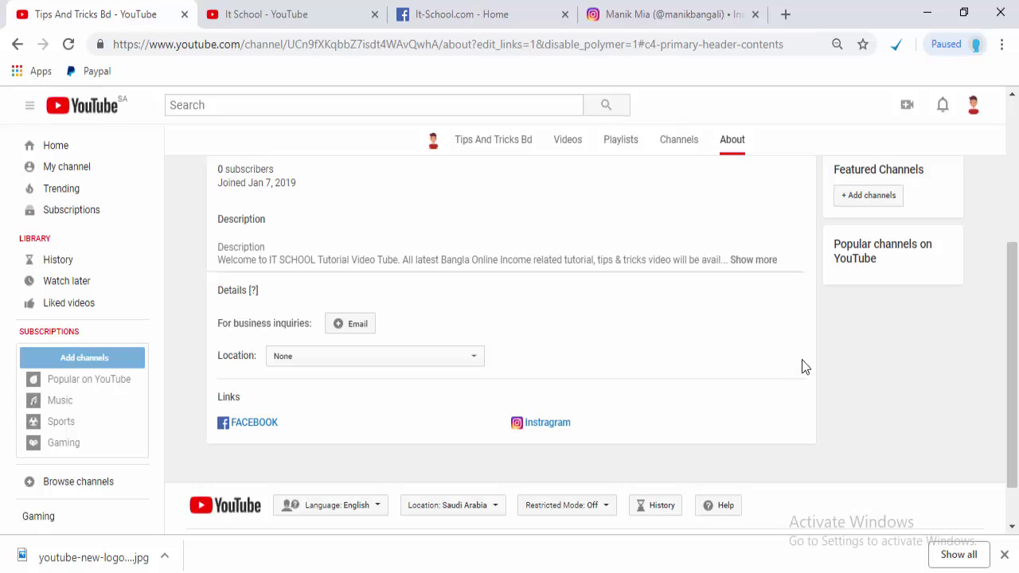
Review the Tips And Tricks Bd banner, description and links on the About page and return to the channel's Home section.
left_click_drag(1014, 368, 1016, 338)
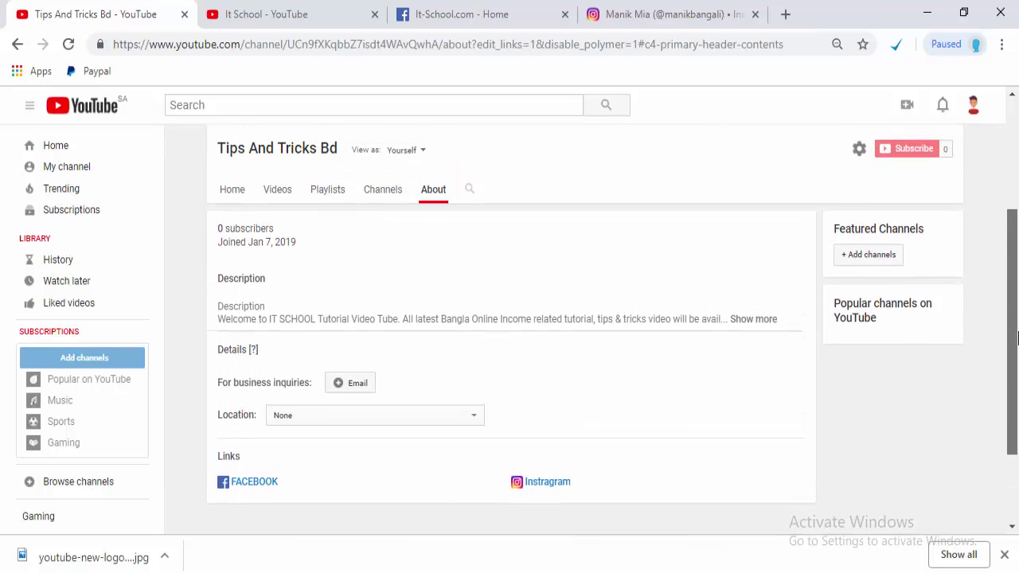
left_click_drag(1017, 337, 1016, 247)
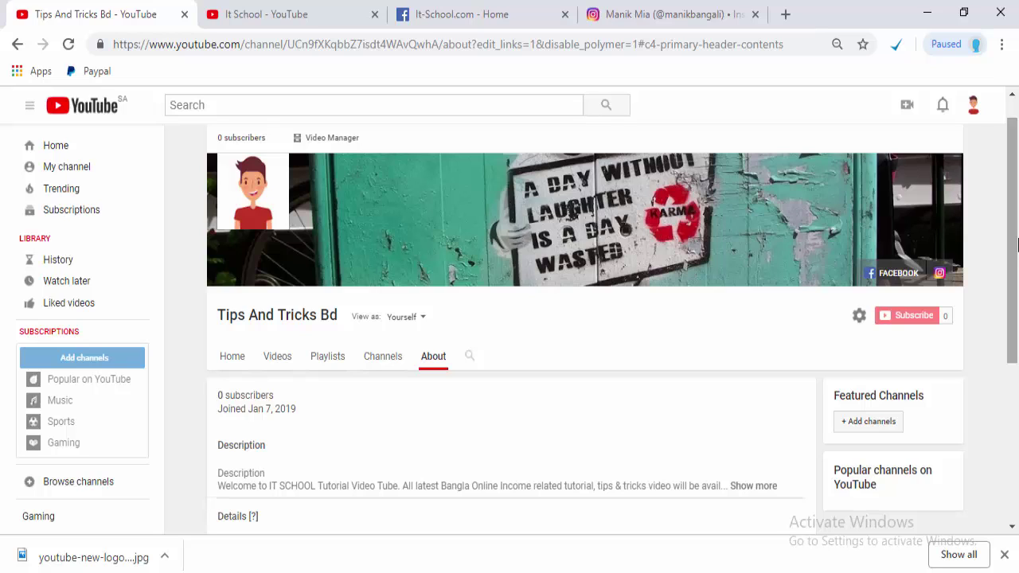
left_click_drag(1016, 247, 1016, 306)
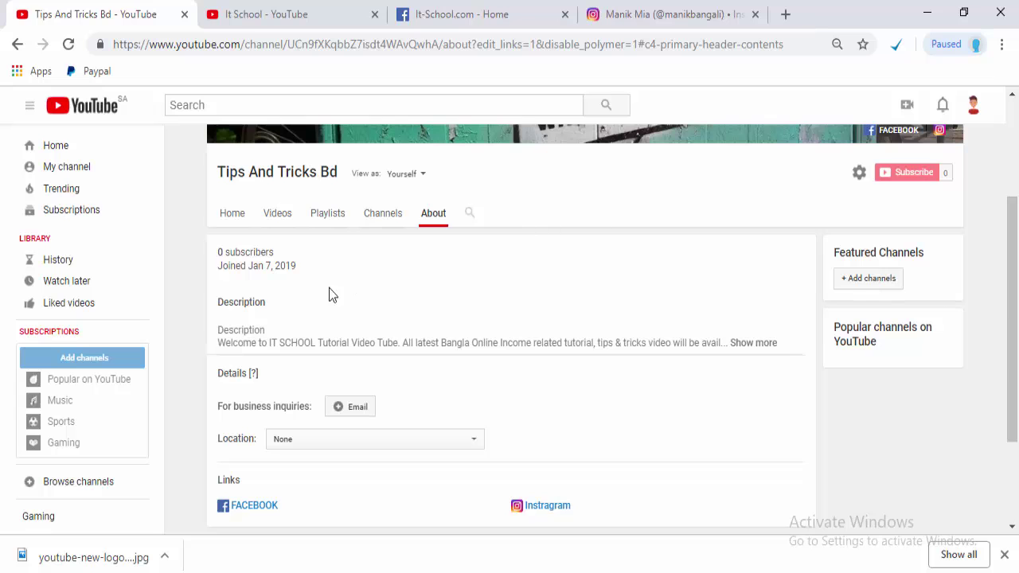
scroll(329, 288, "down", 2)
scroll(243, 402, "up", 5)
left_click(240, 404)
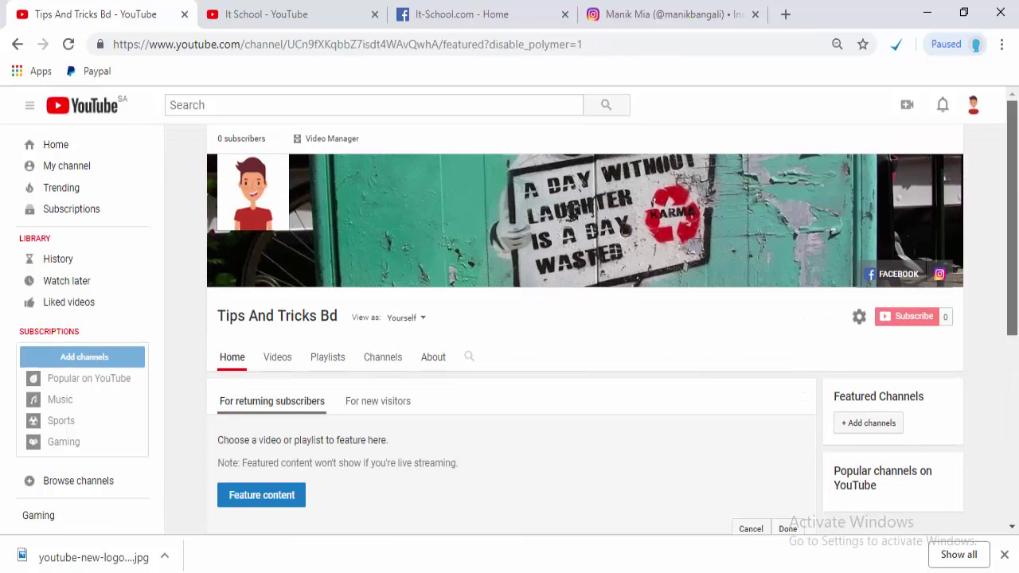
left_click_drag(1016, 176, 1016, 104)
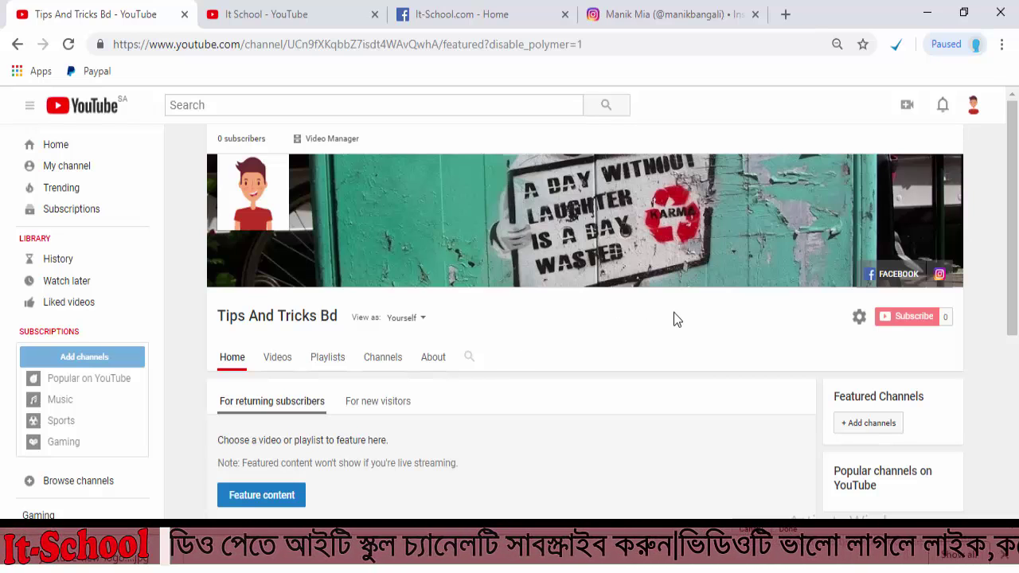
Turn the channel layout customization off and back on in the channel settings.
left_click(859, 317)
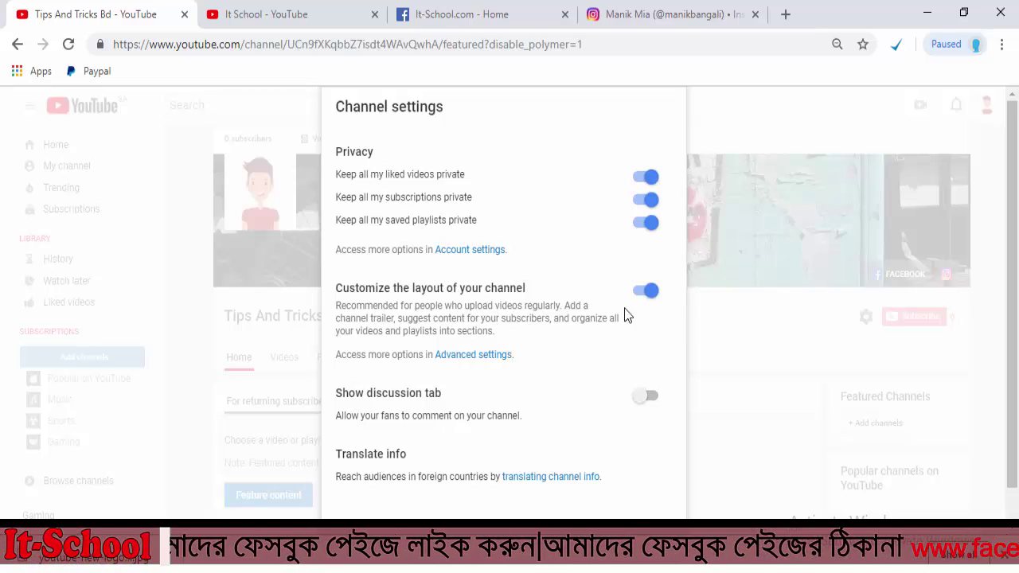
left_click(654, 300)
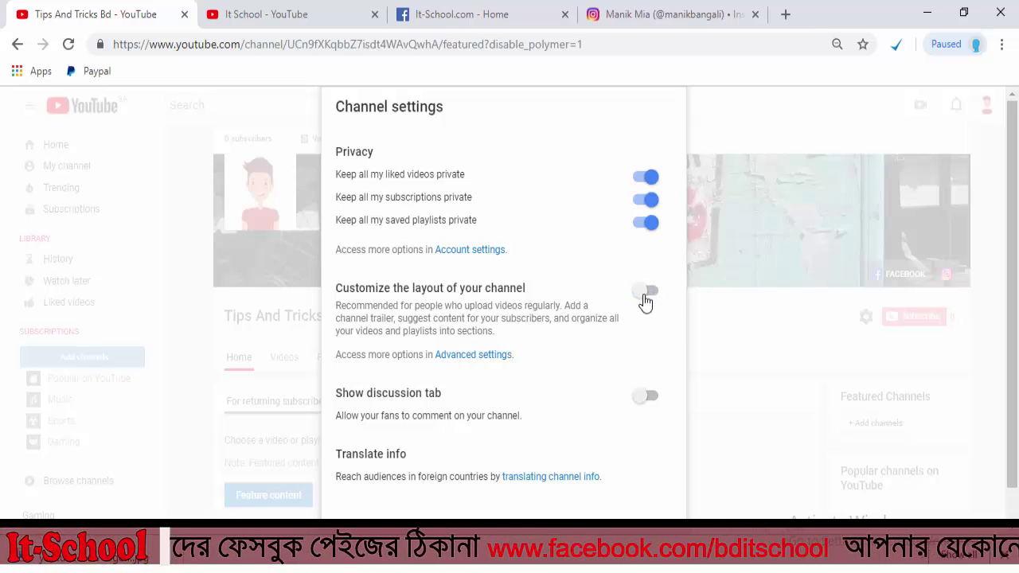
left_click(647, 295)
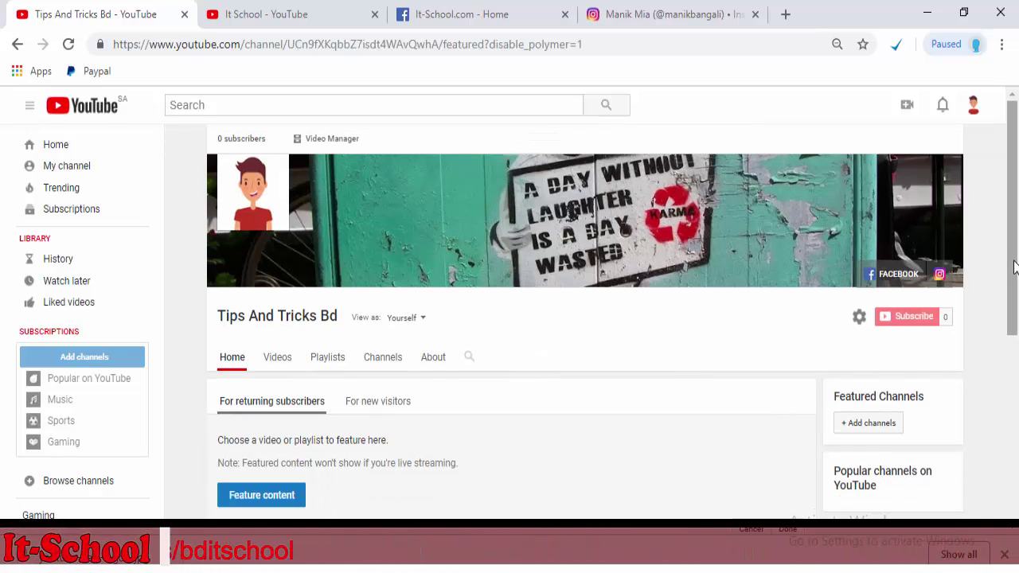
Start a new video upload and choose mmm, .mp4 from the sample folder on the Desktop.
scroll(1012, 313, "down", 1)
scroll(1015, 311, "up", 1)
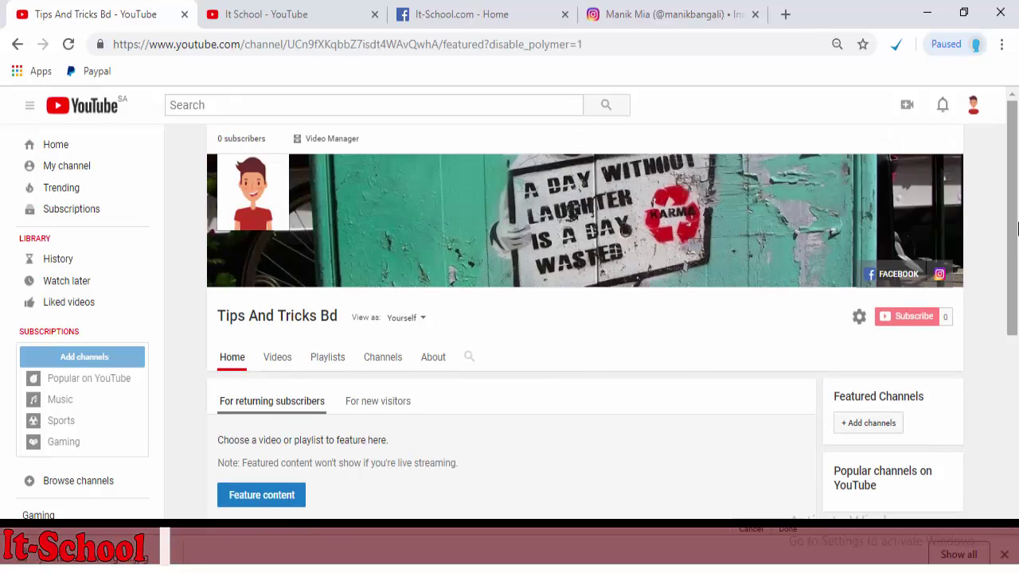
left_click(908, 108)
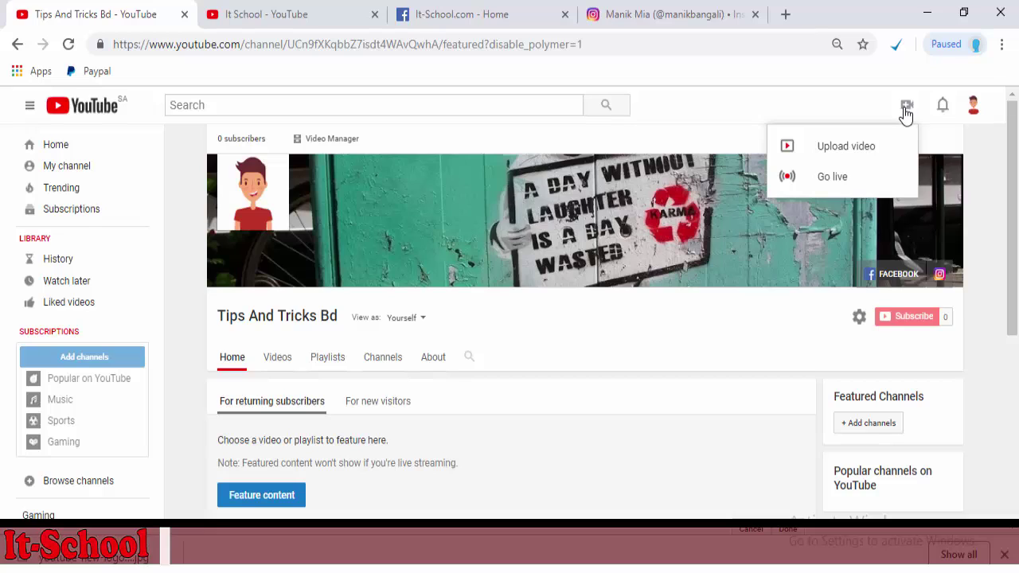
left_click(850, 157)
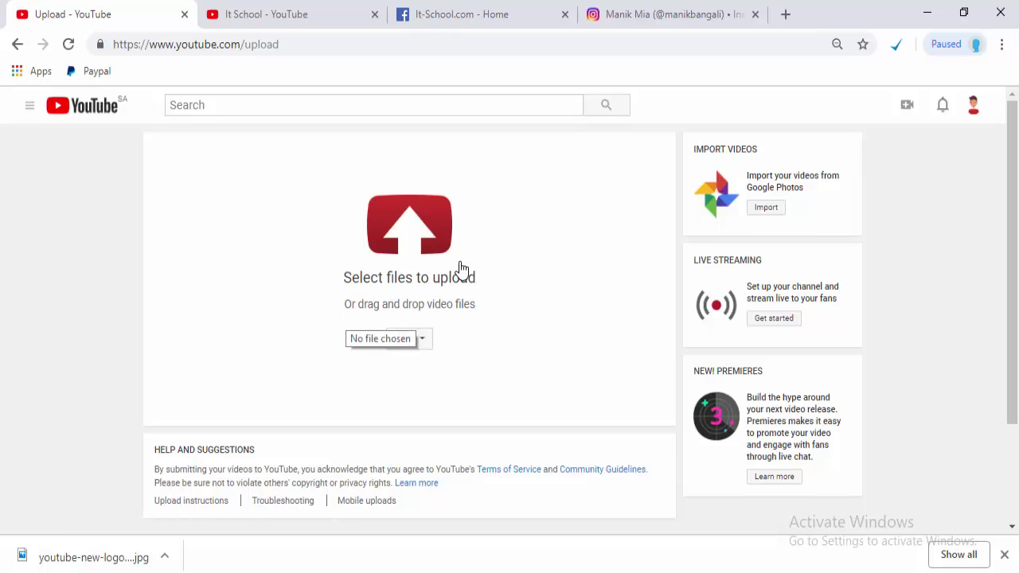
left_click(424, 271)
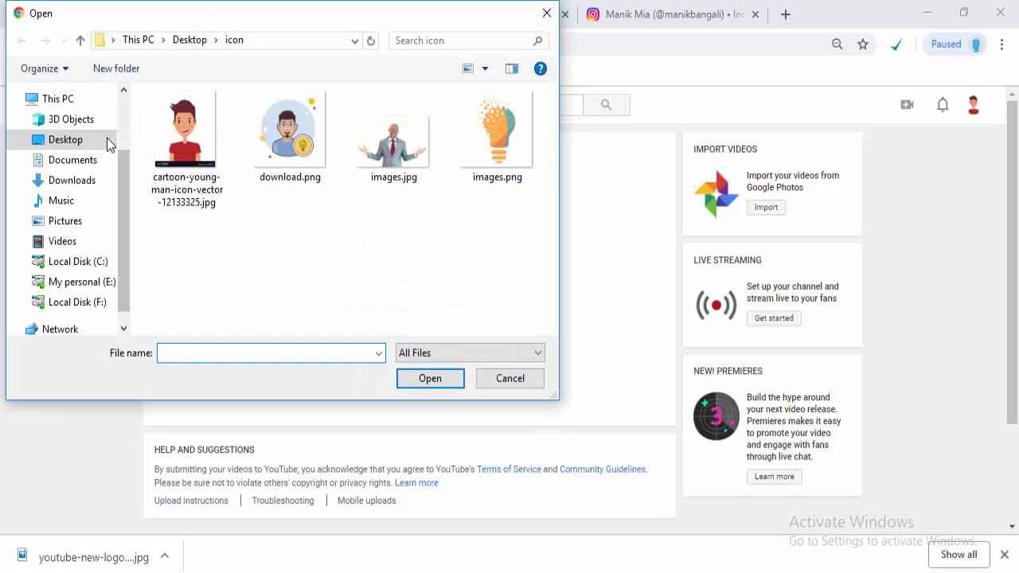
left_click(80, 148)
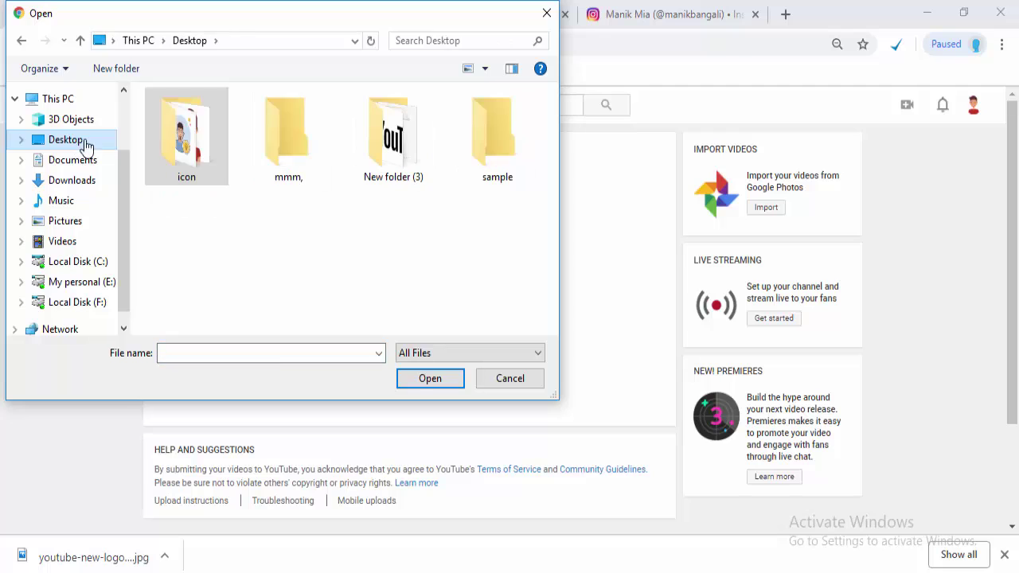
double_click(501, 169)
left_click(187, 119)
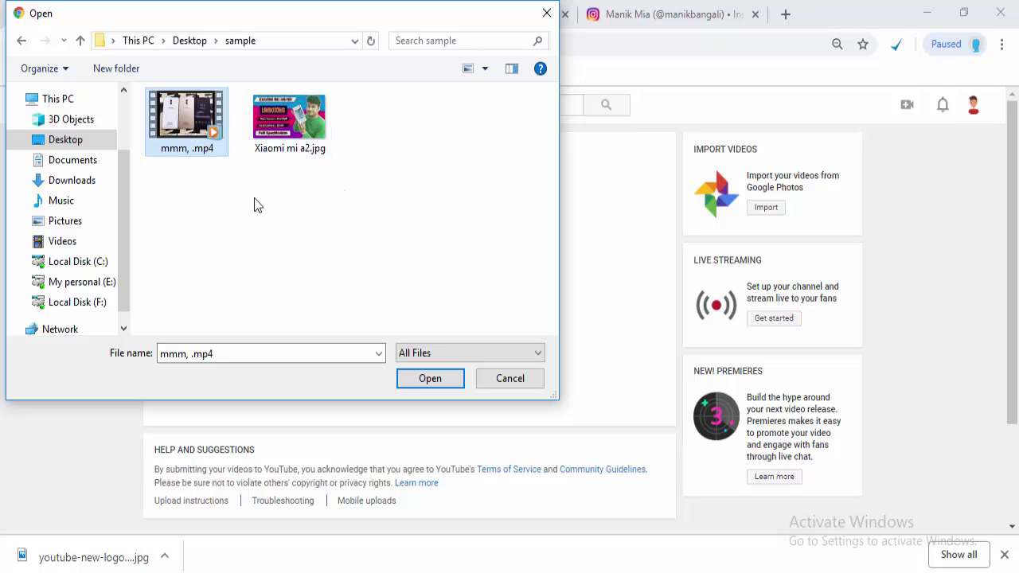
double_click(199, 114)
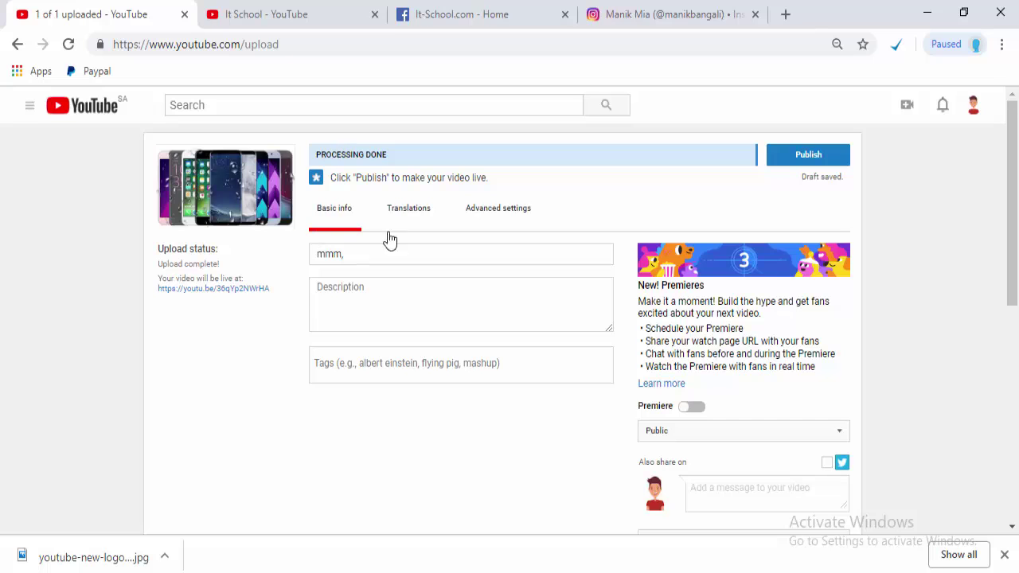
Open the It School channel's video "How To Create an Email Account Bangla Video." and expand its full description.
left_click(288, 17)
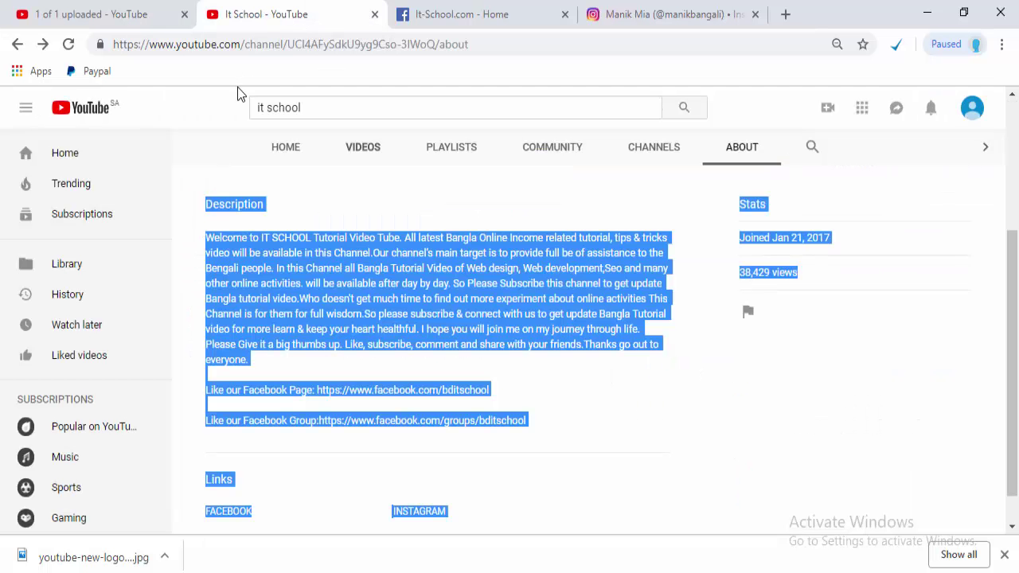
left_click(365, 148)
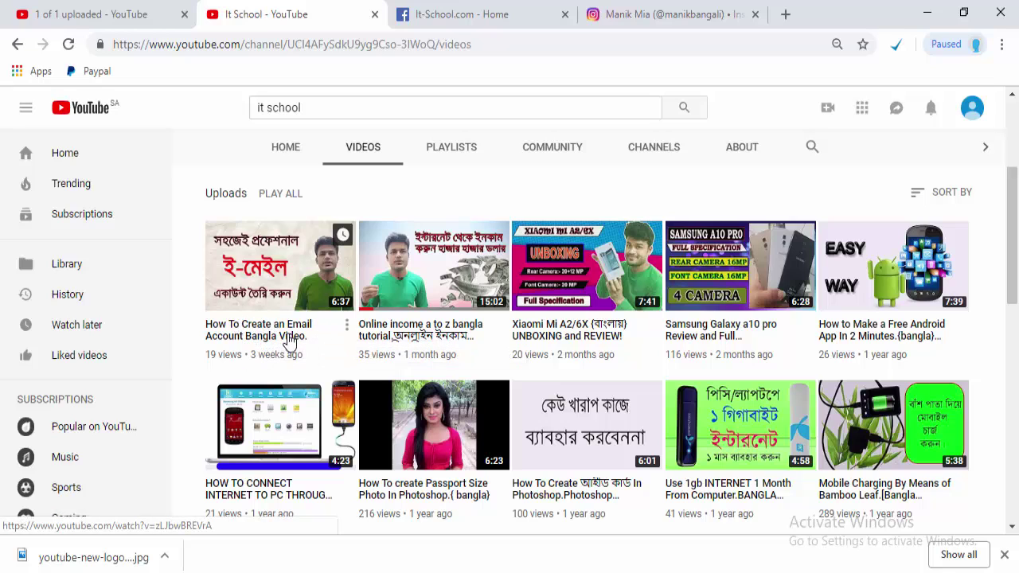
left_click(293, 291)
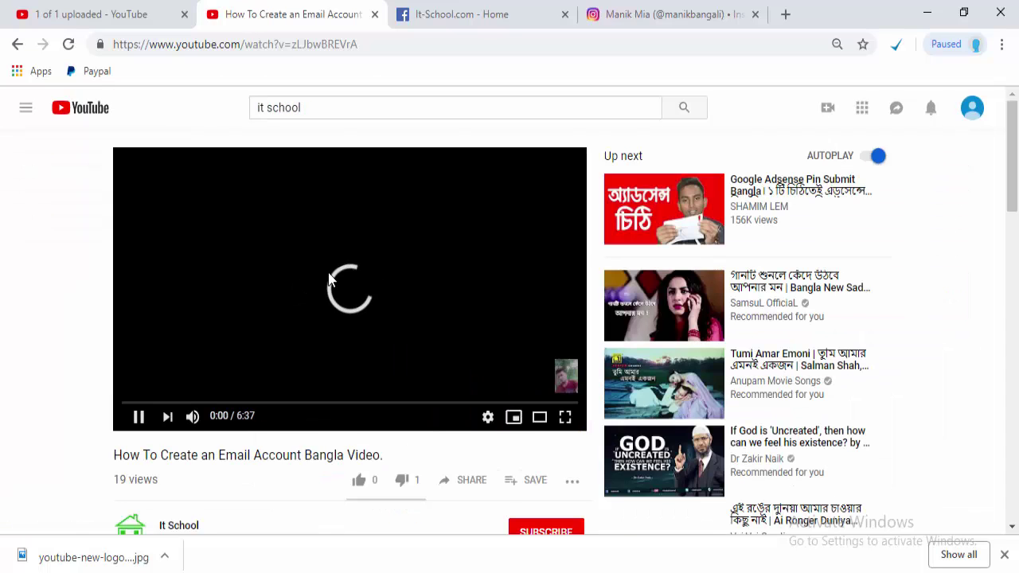
left_click_drag(1013, 158, 1014, 229)
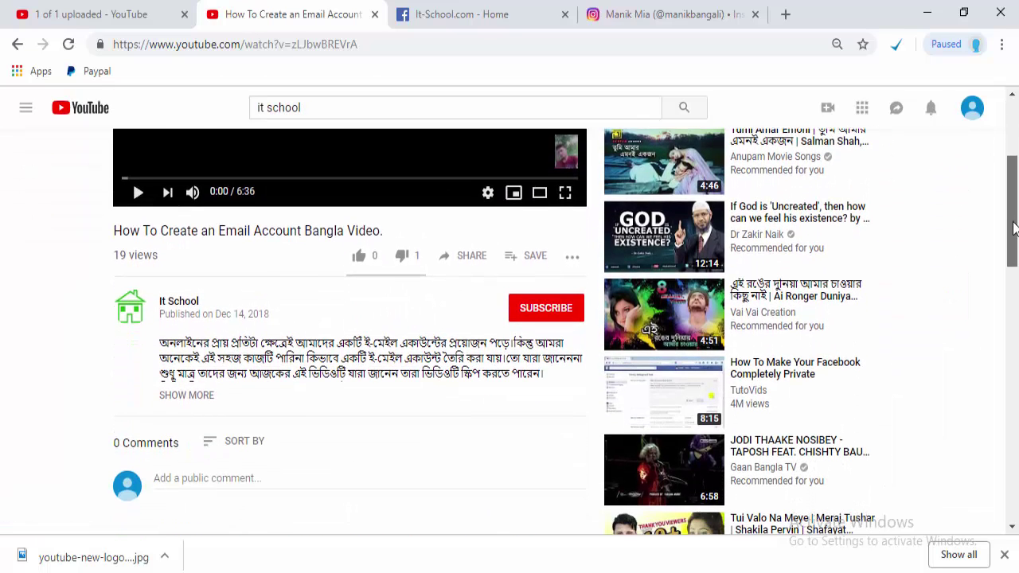
left_click(193, 395)
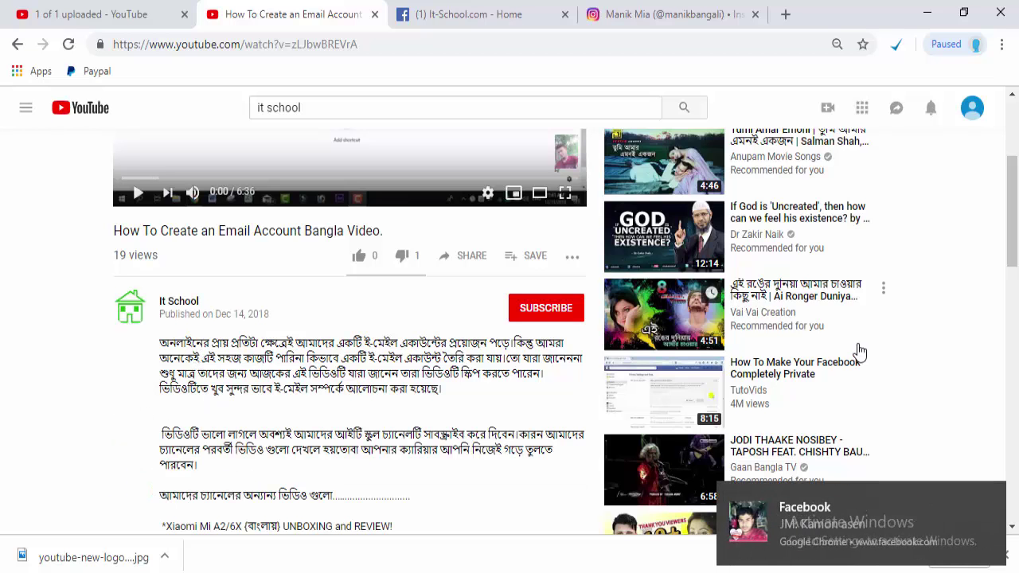
left_click_drag(1017, 248, 1017, 273)
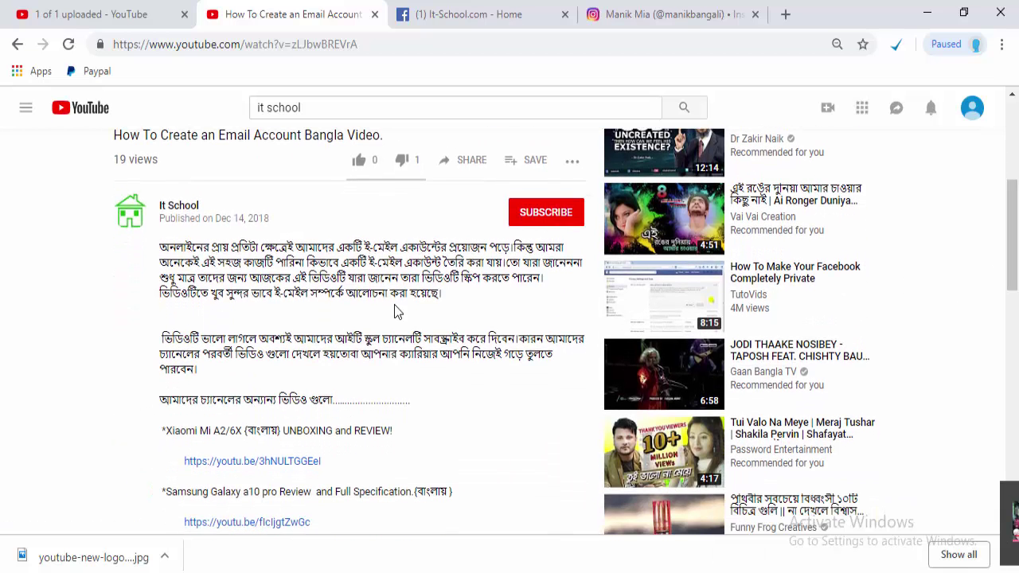
Copy the video's description from its first line through the Facebook page link.
left_click_drag(157, 249, 402, 443)
right_click(235, 256)
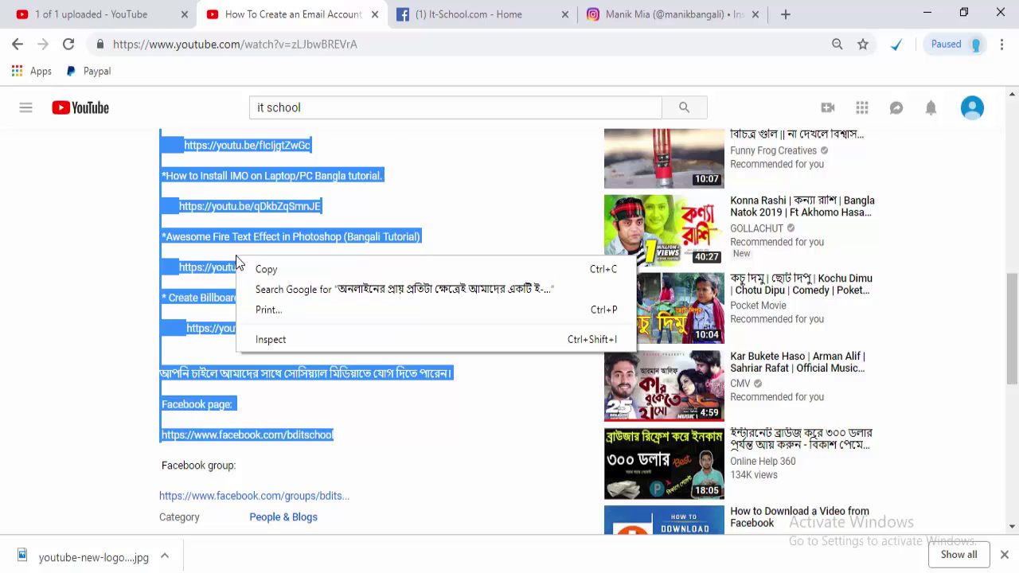
left_click(372, 268)
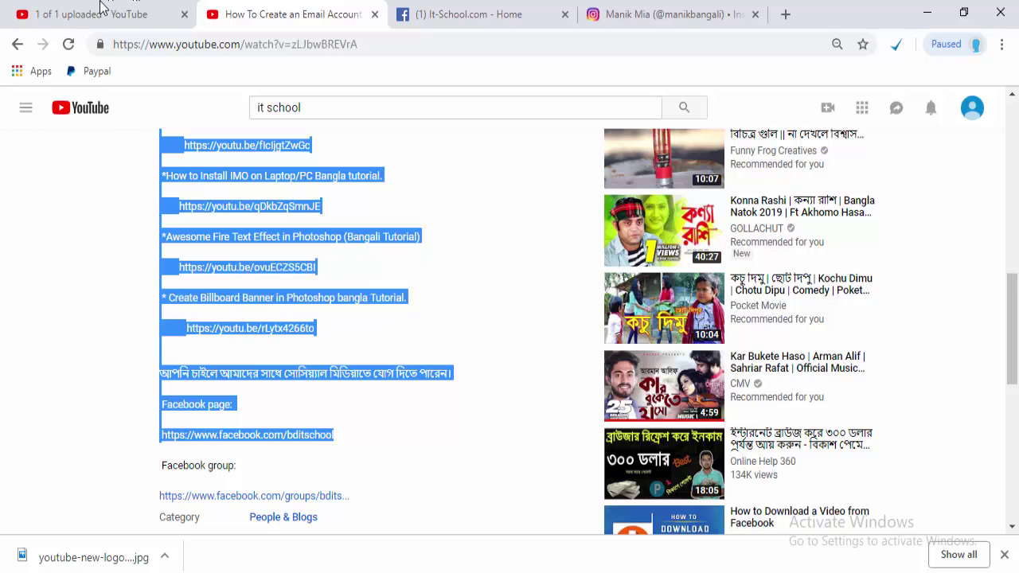
Paste the copied text into the uploaded video's description and check it from the beginning.
left_click(102, 14)
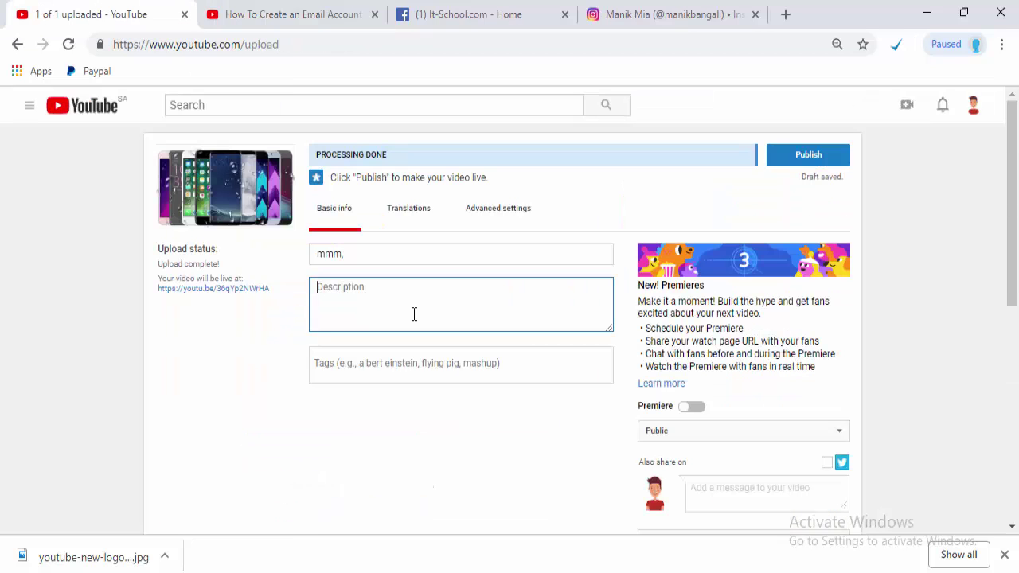
key("ctrl+v")
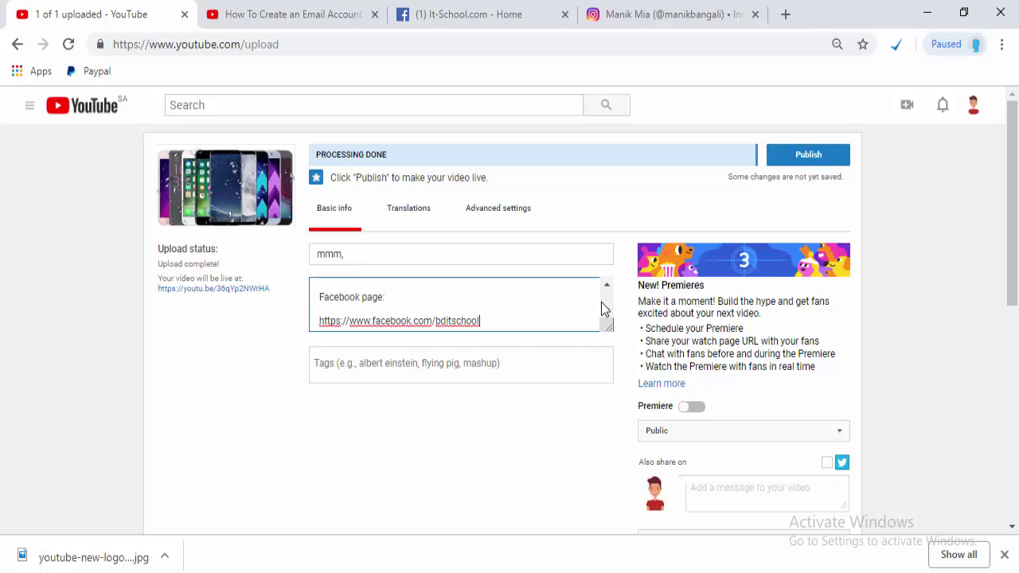
scroll(607, 289, "up", 10)
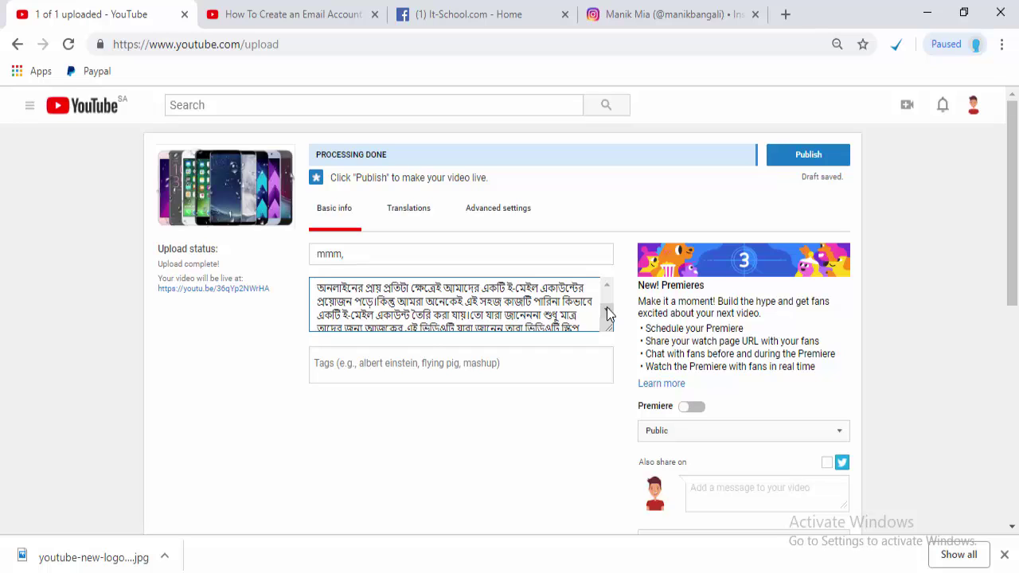
scroll(607, 313, "down", 2)
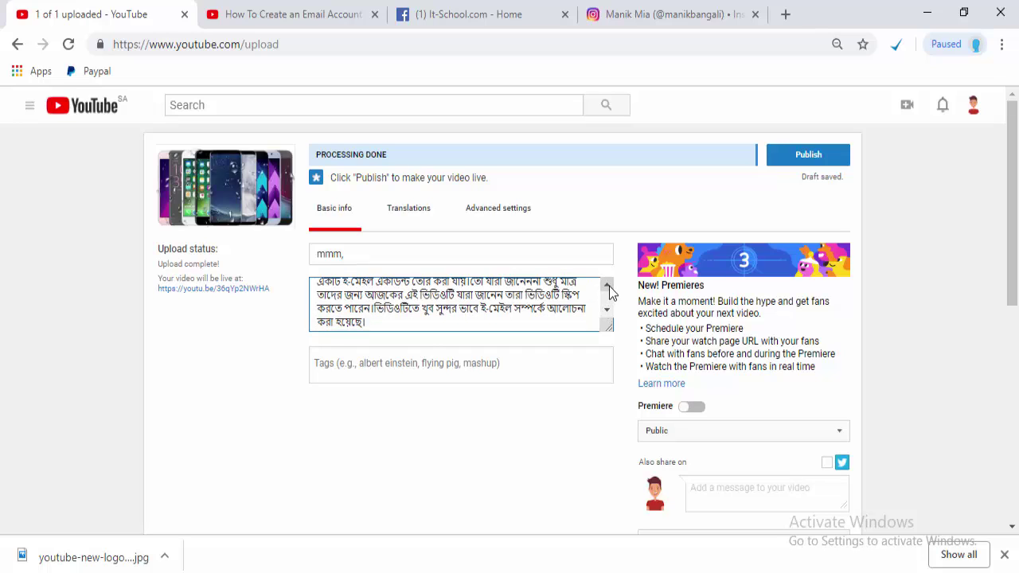
scroll(608, 293, "up", 3)
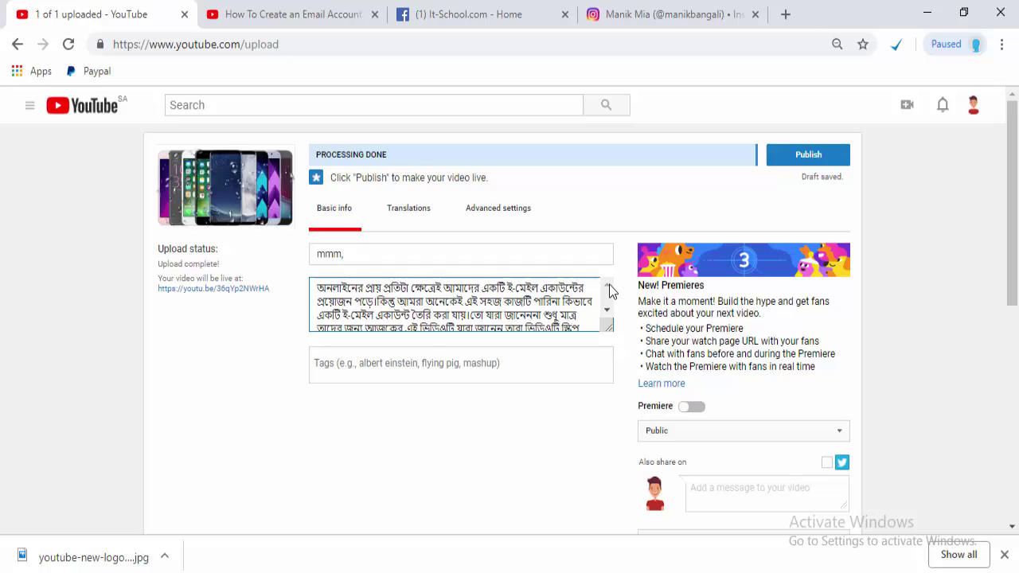
Replace the uploaded video's title with "How to Customize Your Youtube channel.".
triple_click(401, 248)
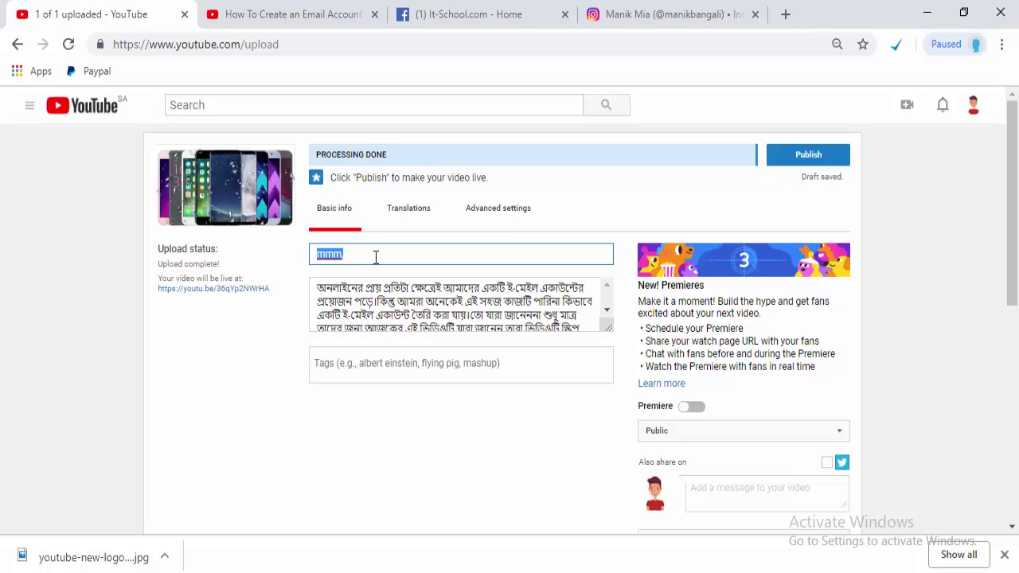
type("How to C")
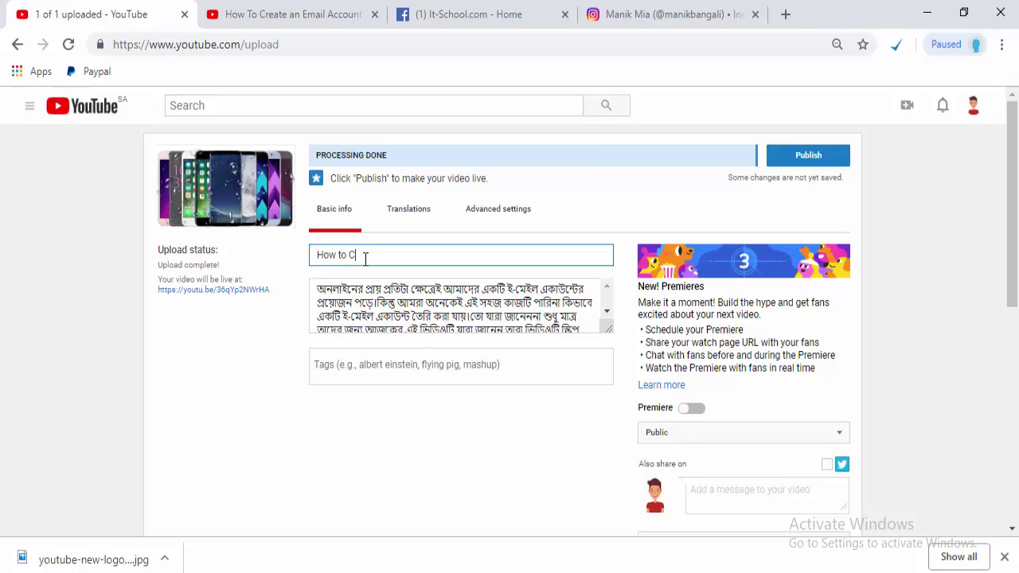
type("ustom")
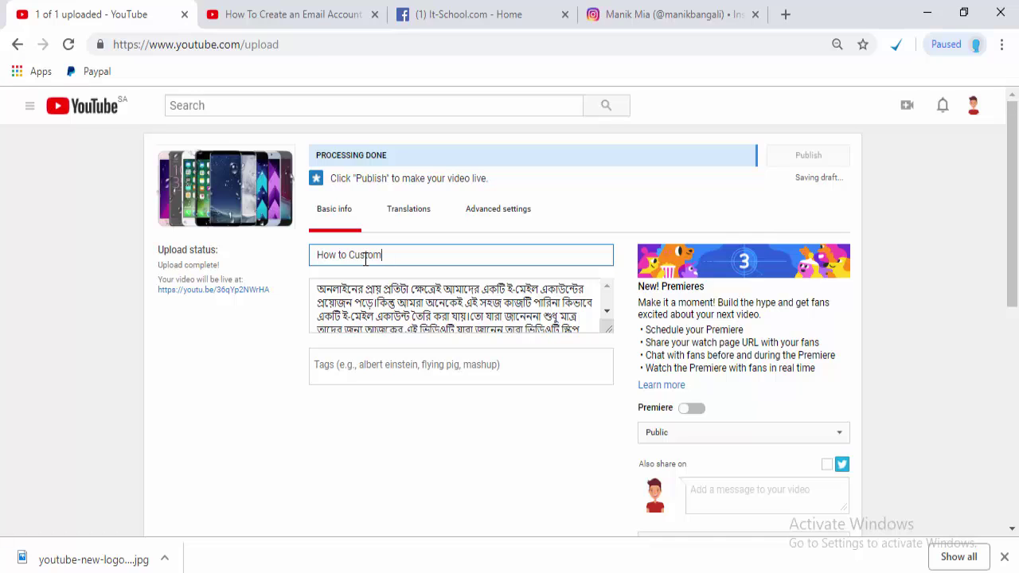
type("ize")
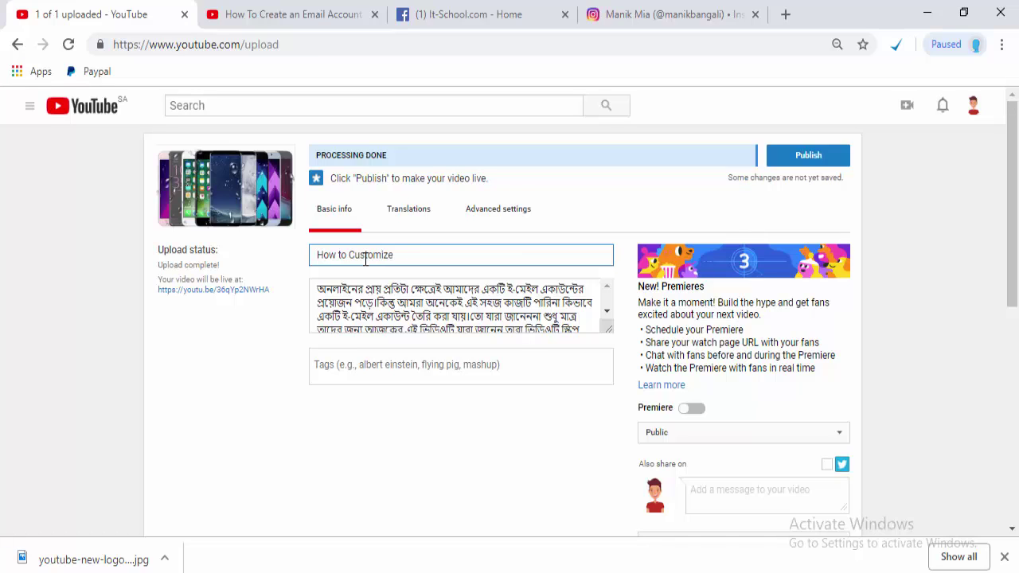
type(" Your Youtube channe3l")
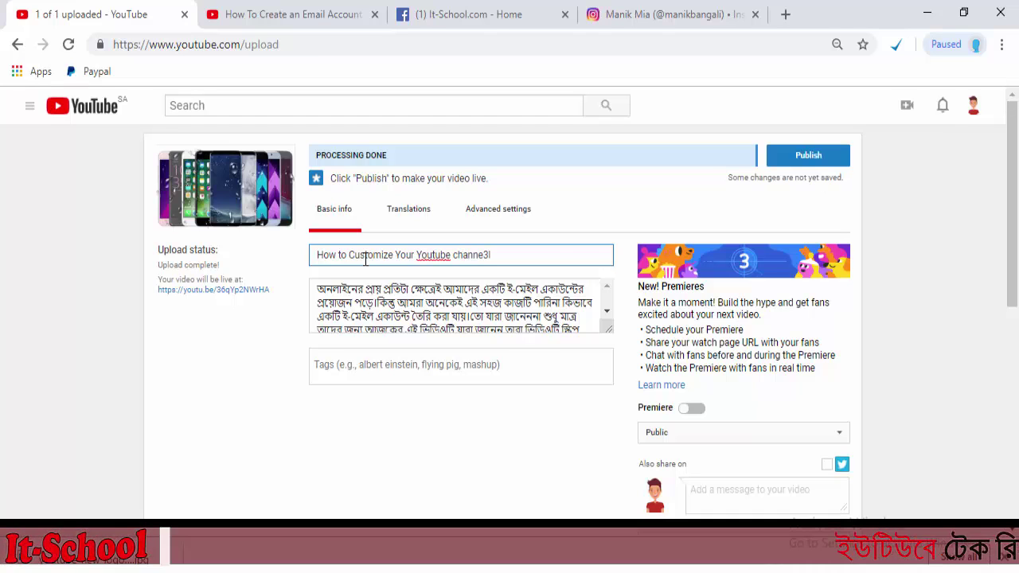
key("BackSpace")
type("el")
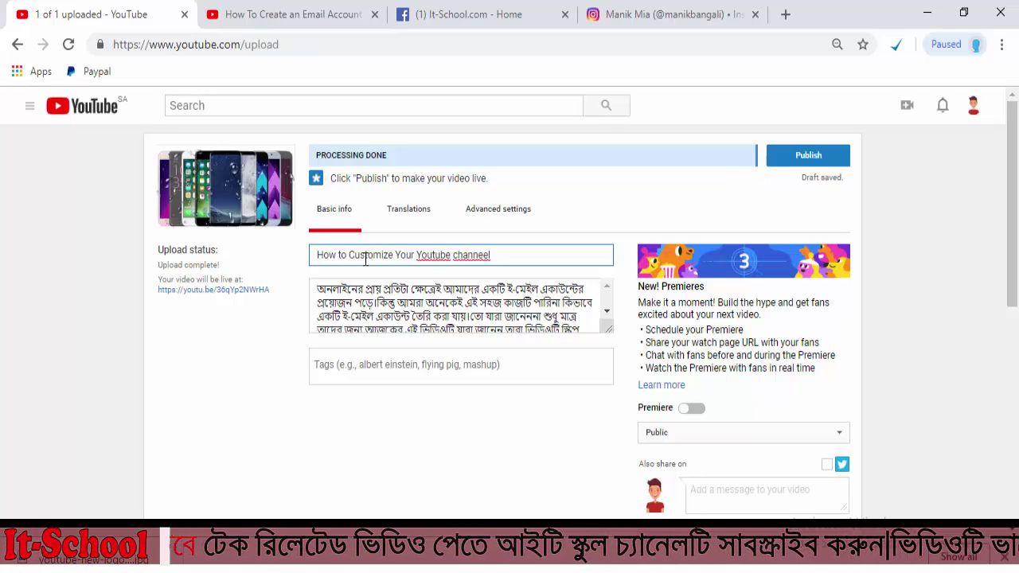
key("BackSpace")
key("BackSpace")
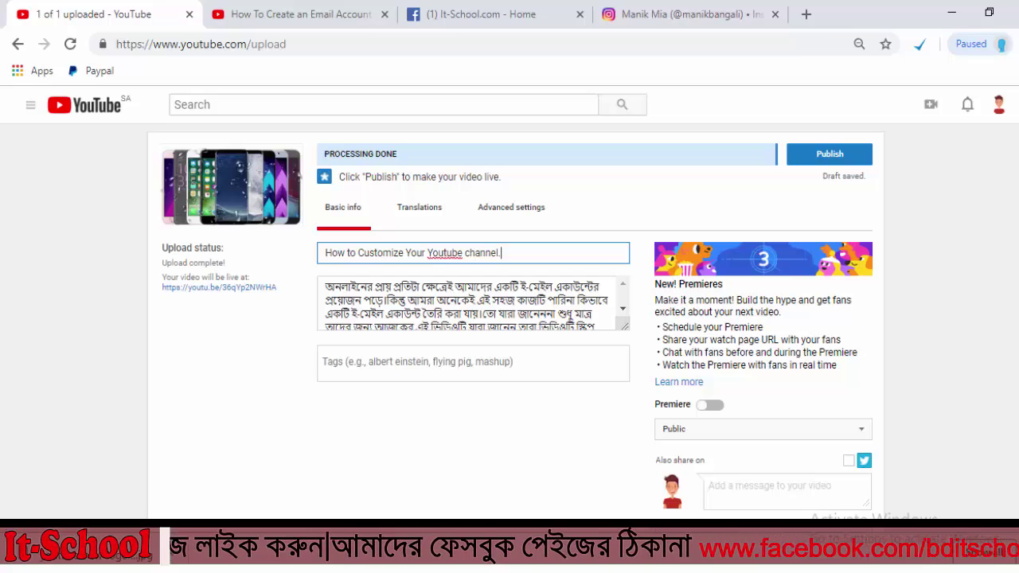
Add the tag "Tips and Tricks Bd" to the uploaded video.
scroll(756, 239, "down", 1)
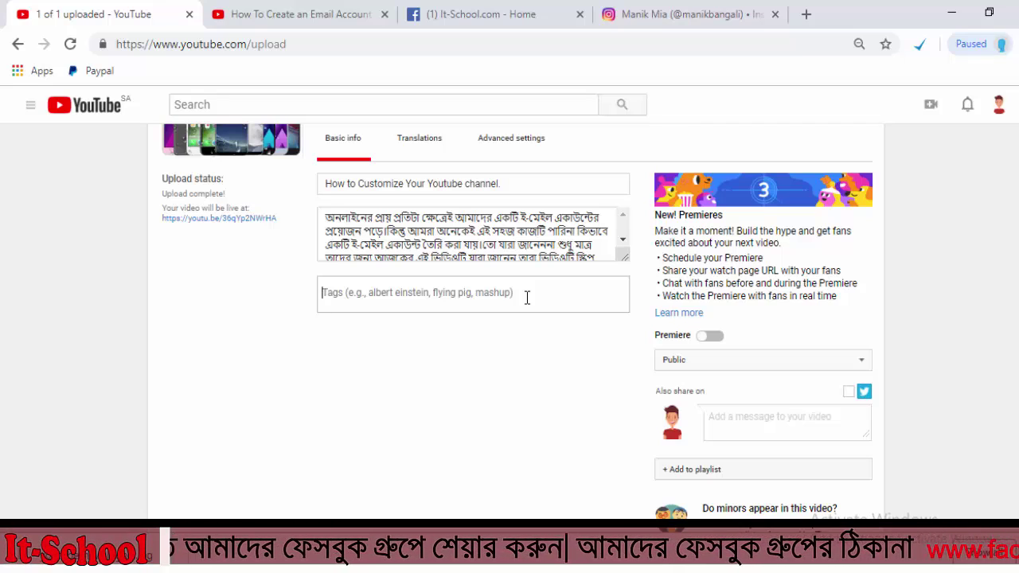
scroll(501, 282, "down", 1)
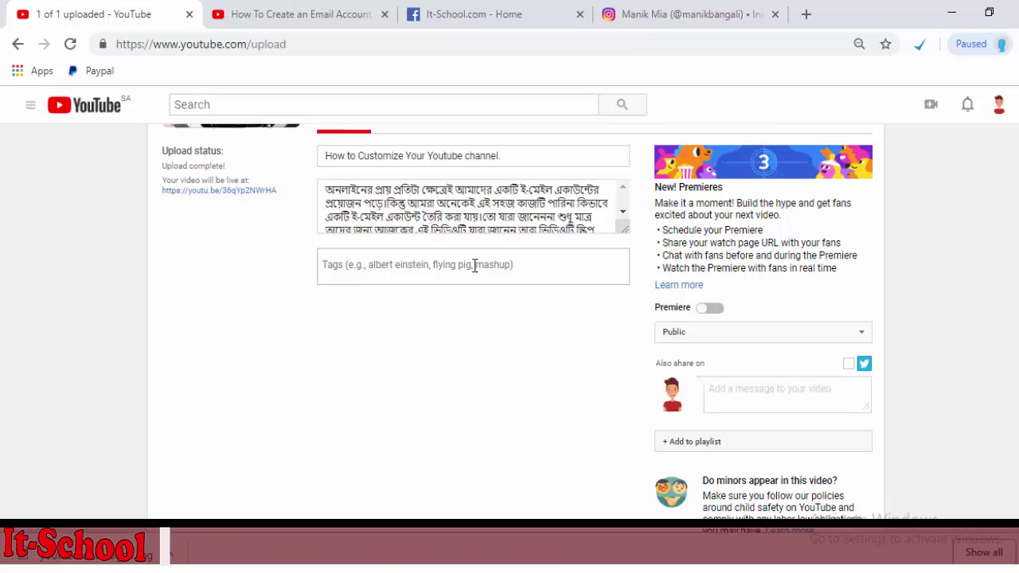
type("Tips")
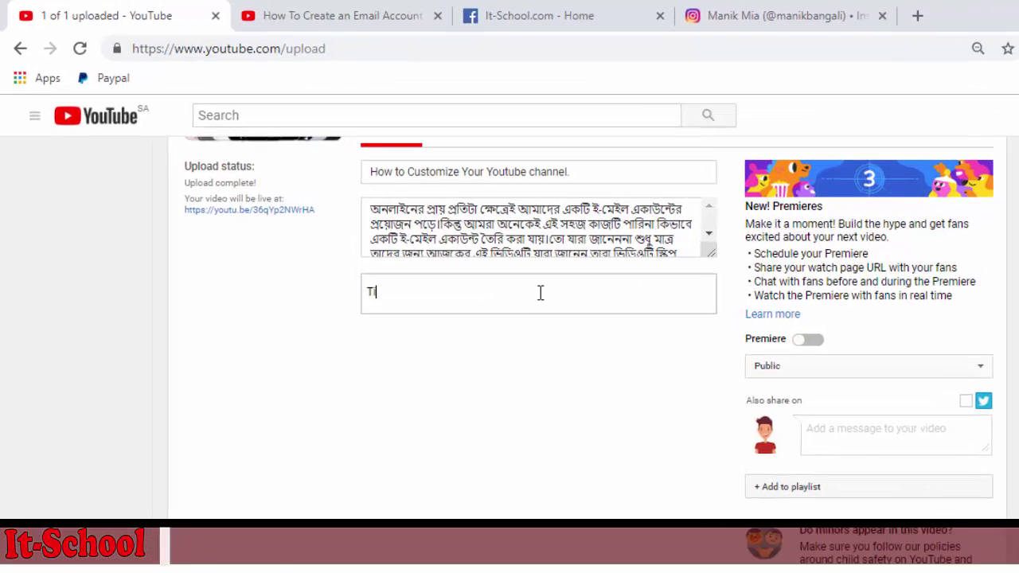
type(" an")
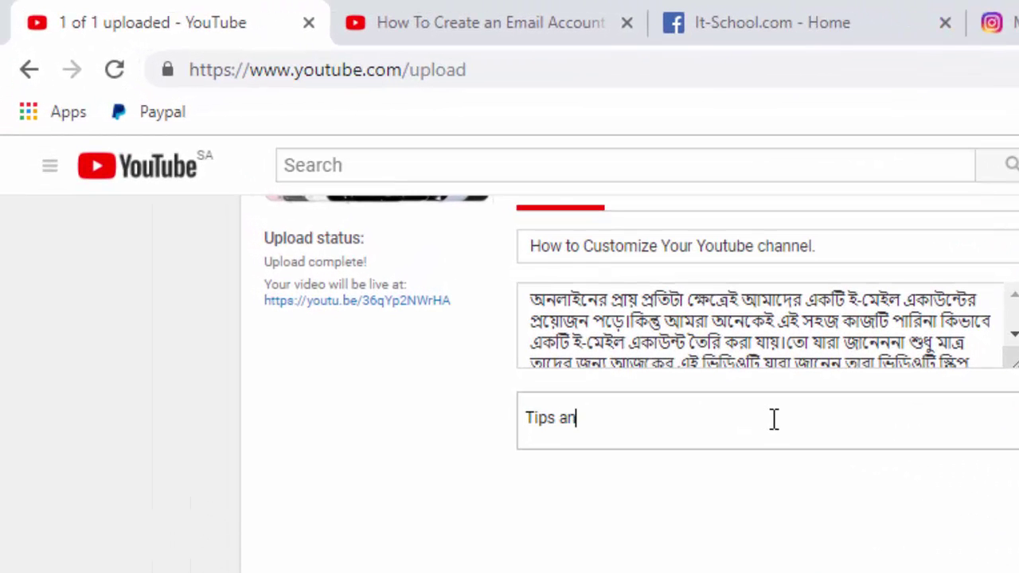
type("d Tricks B")
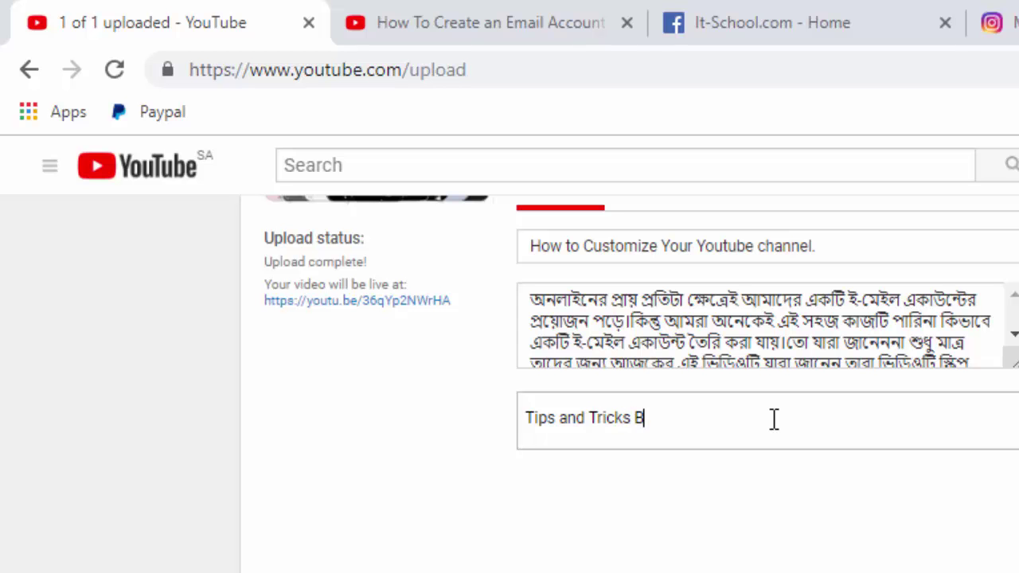
type("d")
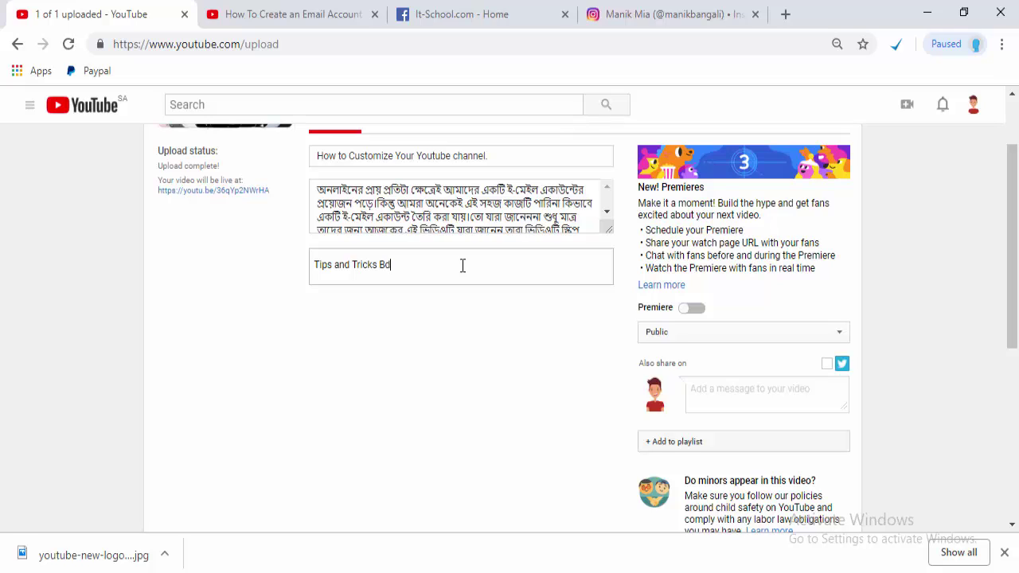
key("Return")
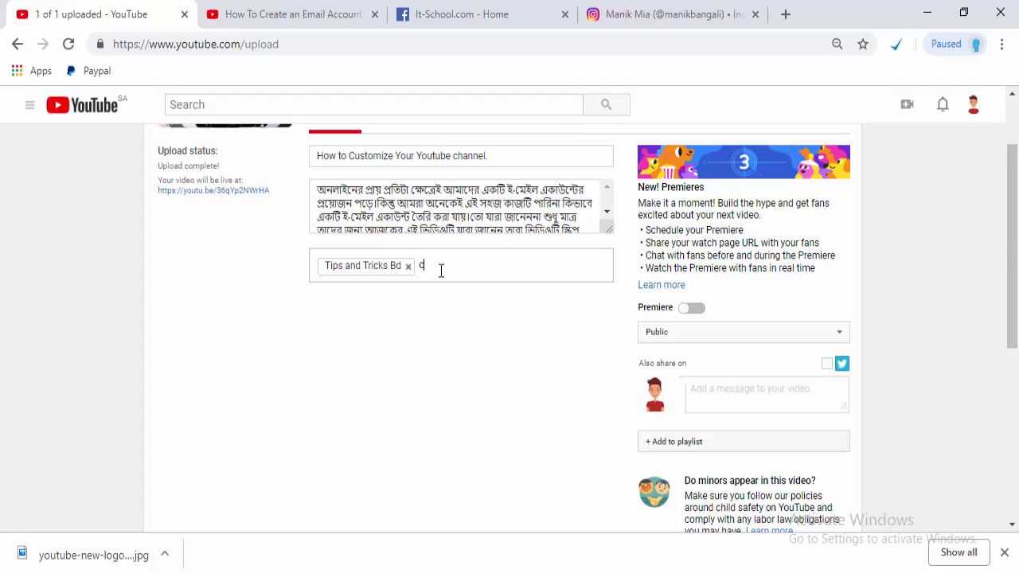
Add "Customize youtube channel" as a second tag on the uploaded video.
key("BackSpace")
key("BackSpace")
type("Cus")
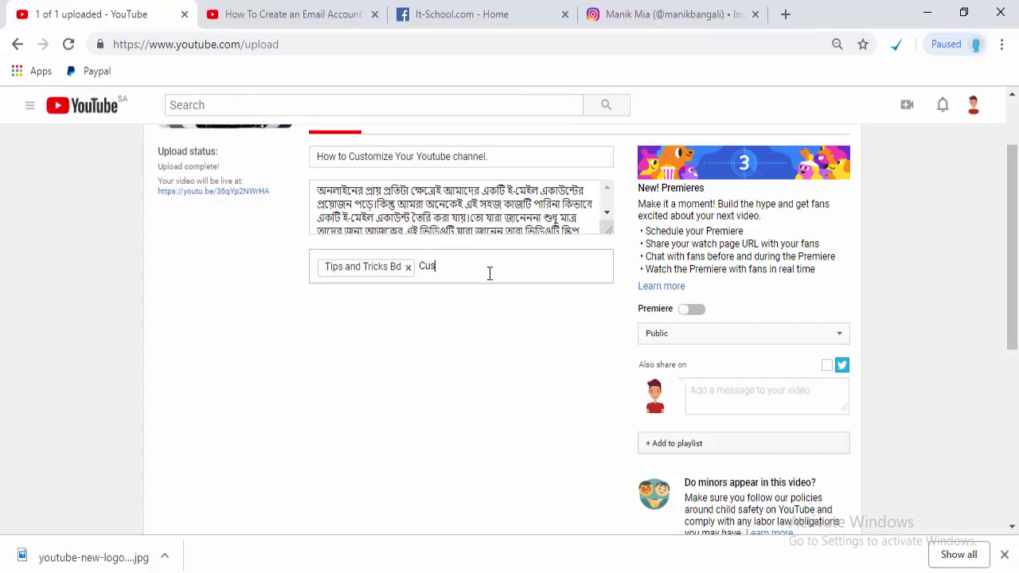
type("tomi")
type("nnel")
key("Return")
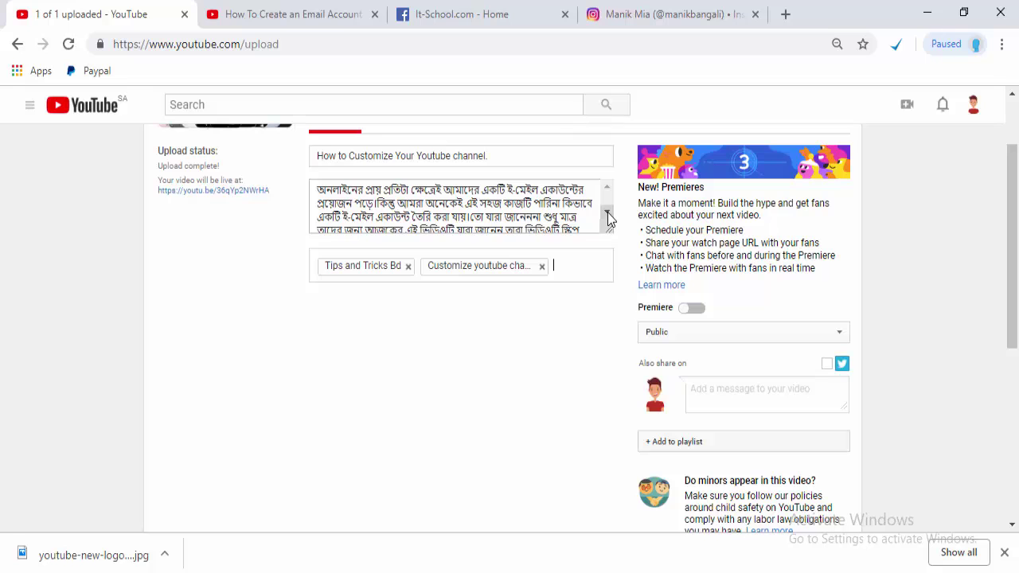
left_click_drag(608, 216, 607, 191)
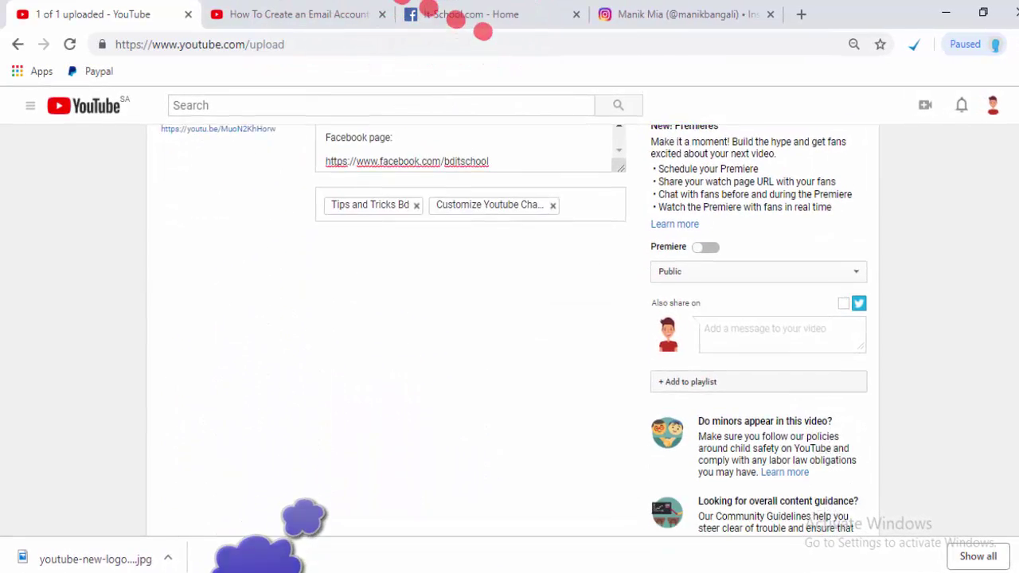
Find the upload's thumbnail choices, then return to the It School channel's video list and examine its custom thumbnails.
scroll(509, 319, "down", 3)
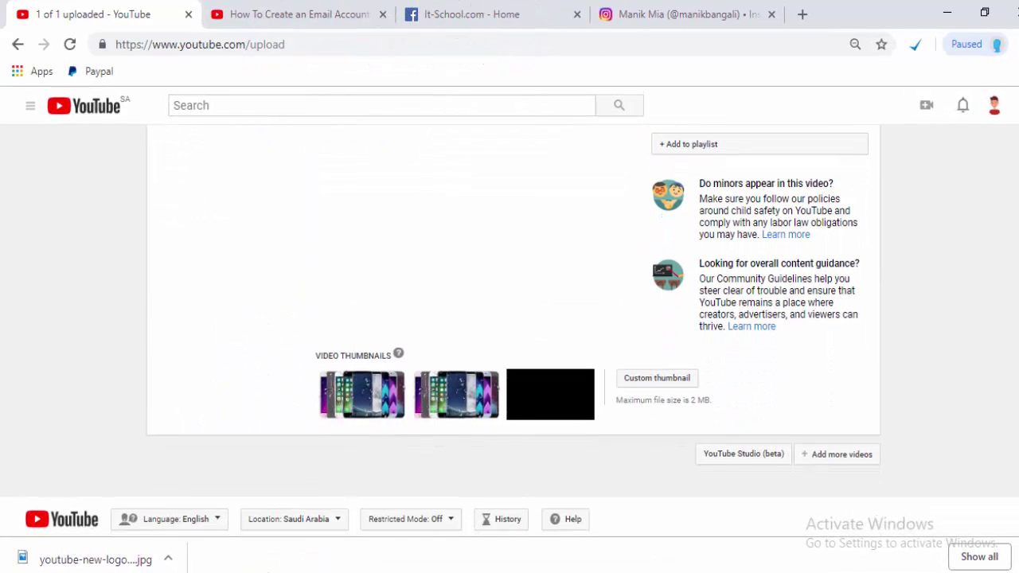
mouse_move(334, 390)
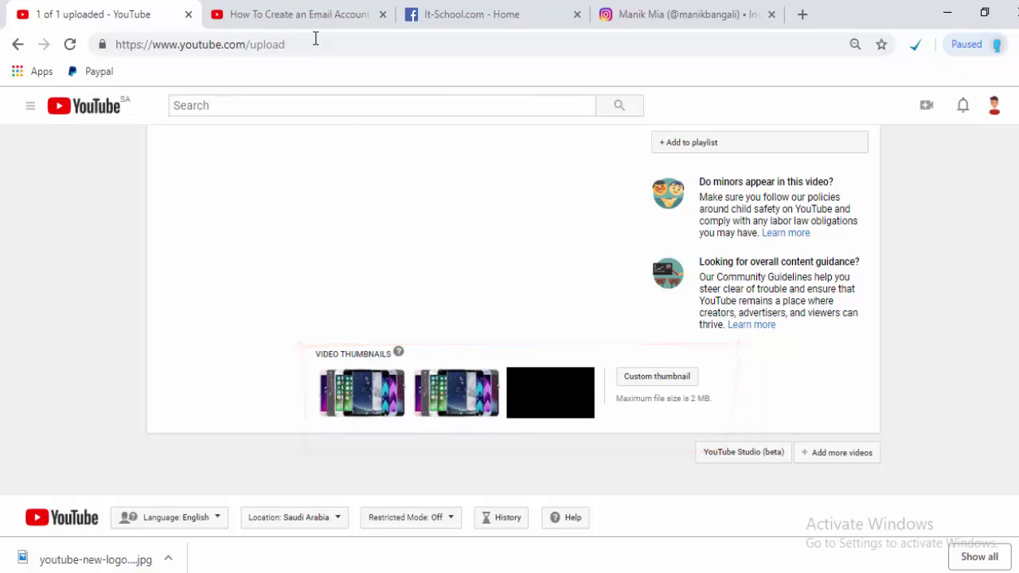
left_click(336, 15)
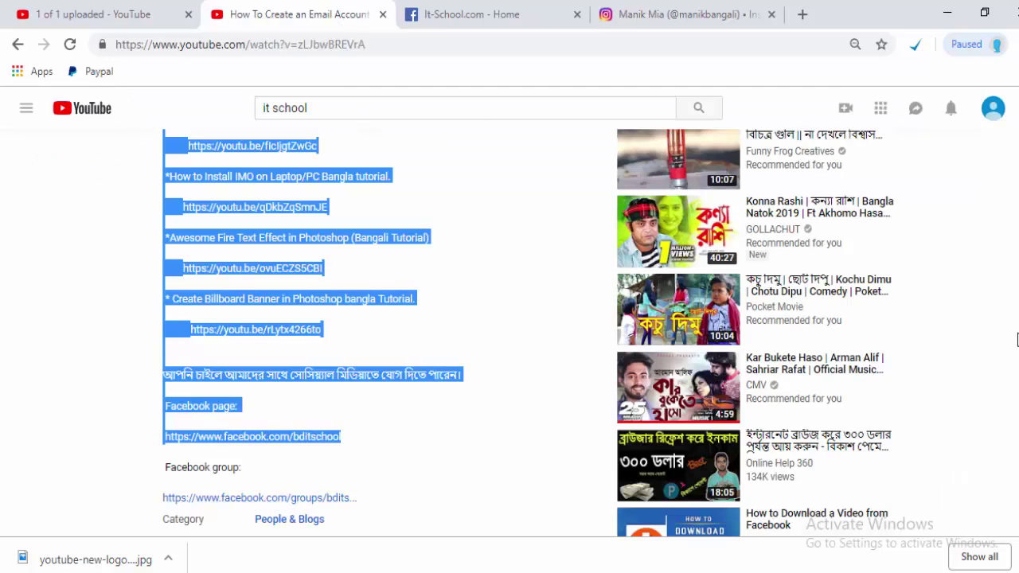
scroll(1018, 339, "up", 10)
left_click(18, 46)
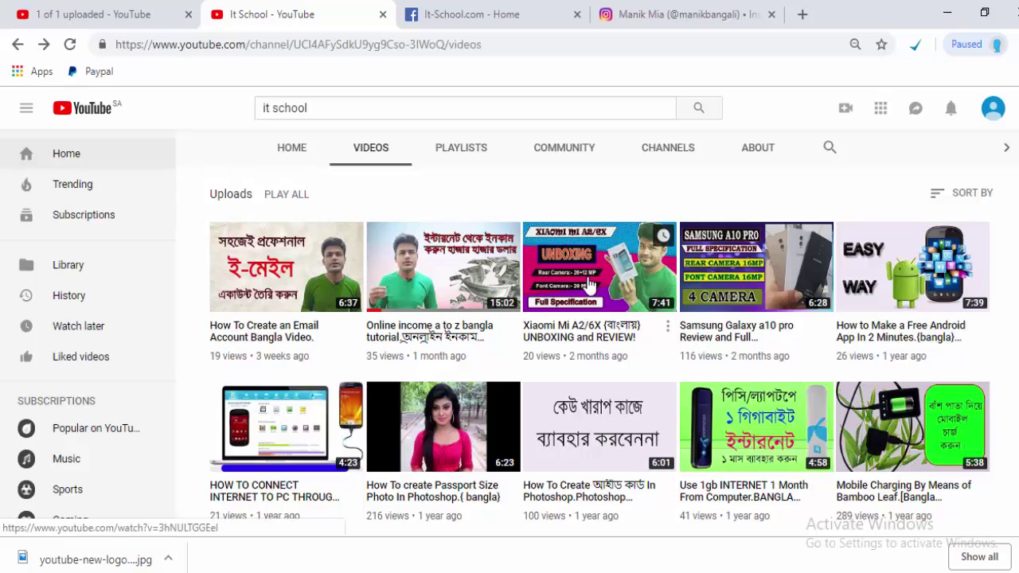
scroll(663, 235, "up", 2)
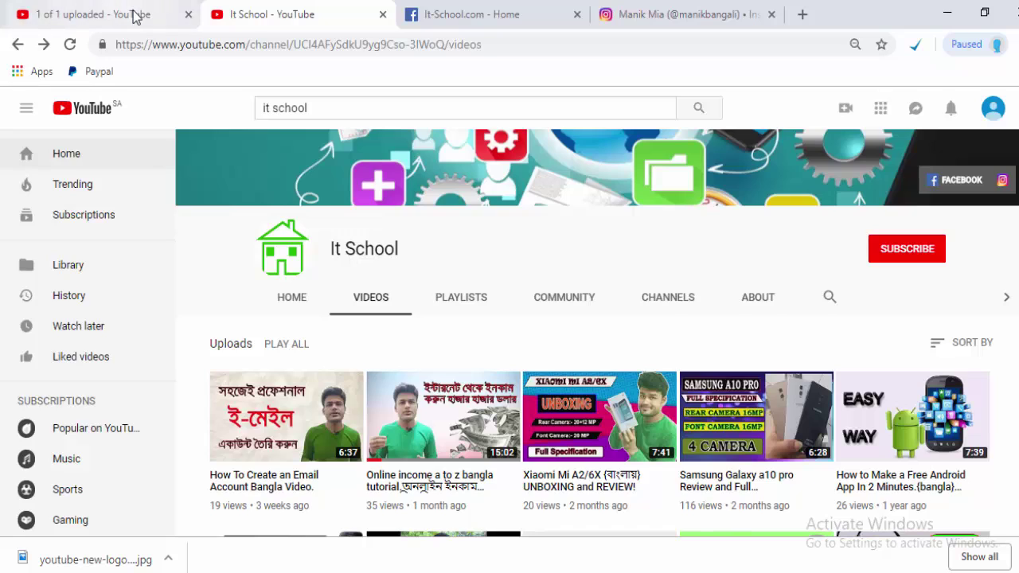
Return to the upload and set Xiaomi mi a2.jpg from the sample folder as its custom thumbnail.
left_click(131, 14)
scroll(514, 330, "up", 5)
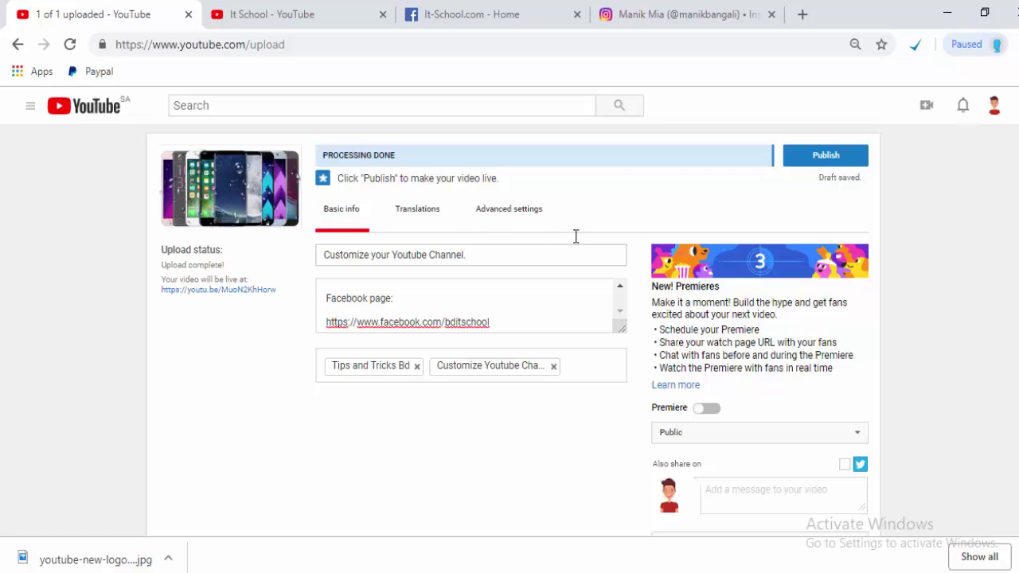
scroll(576, 236, "down", 3)
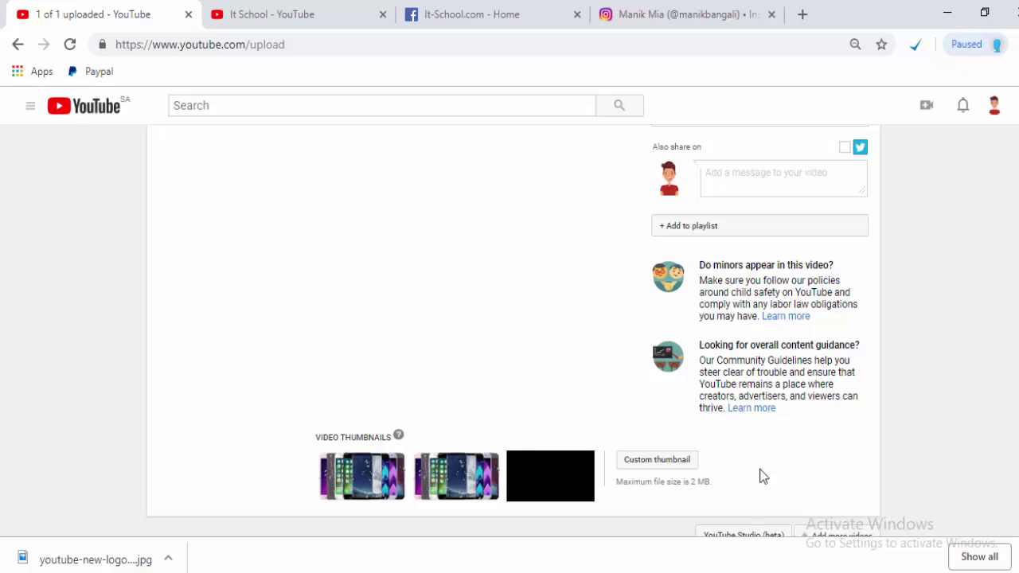
left_click(673, 472)
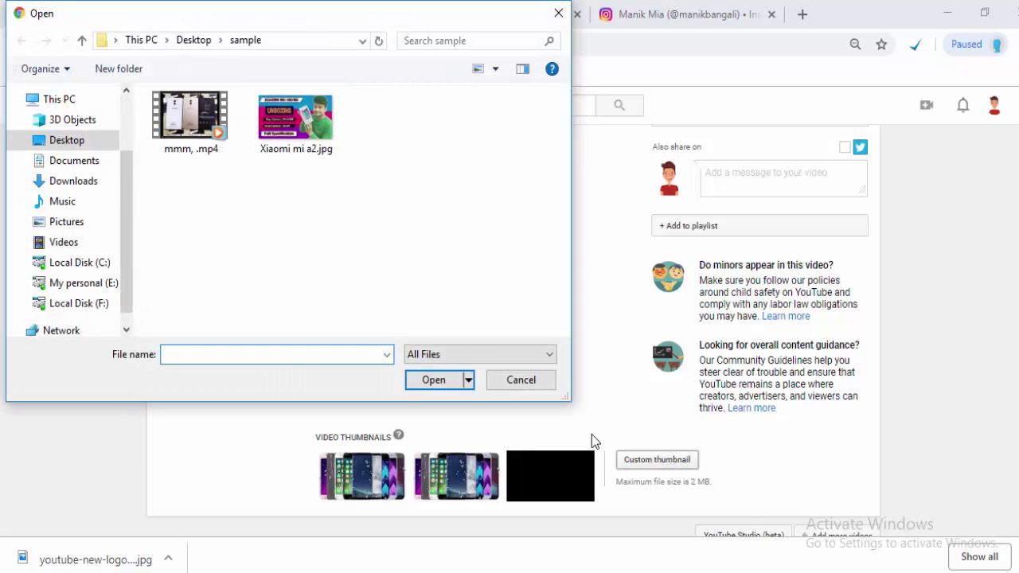
double_click(301, 145)
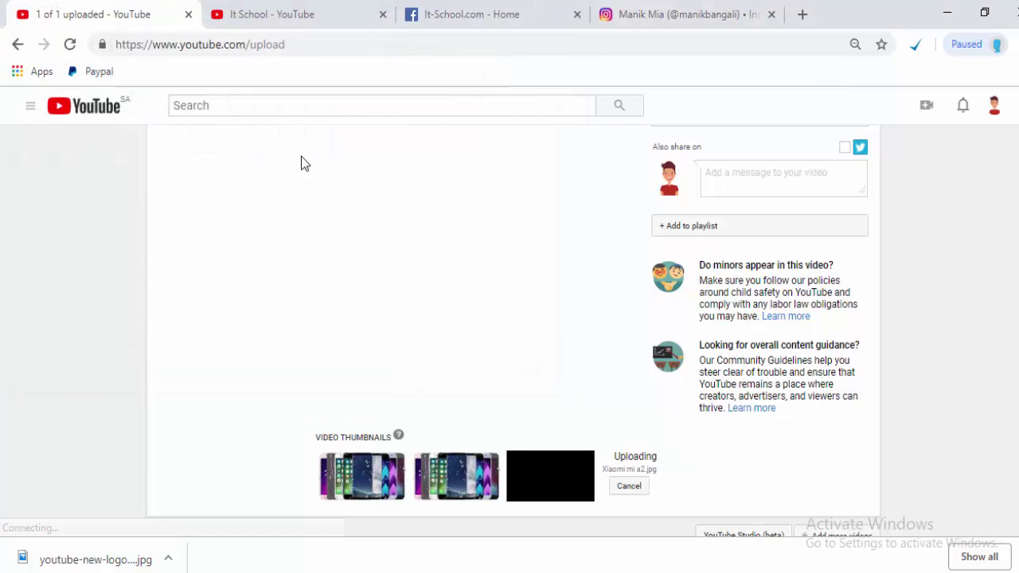
scroll(707, 451, "down", 1)
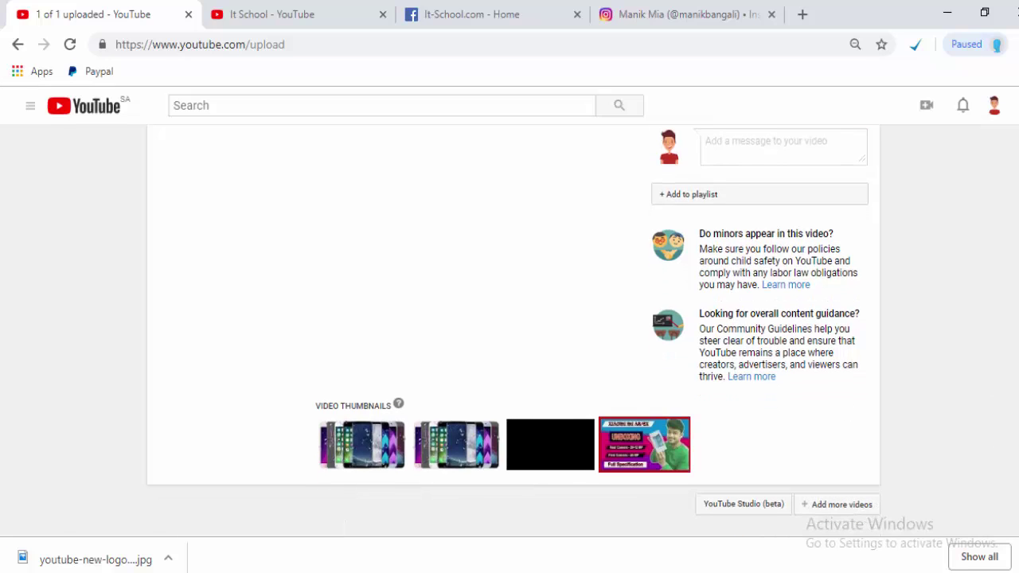
Review the upload's thumbnail, title, description and tags, and publish the video with Public visibility.
scroll(796, 517, "up", 5)
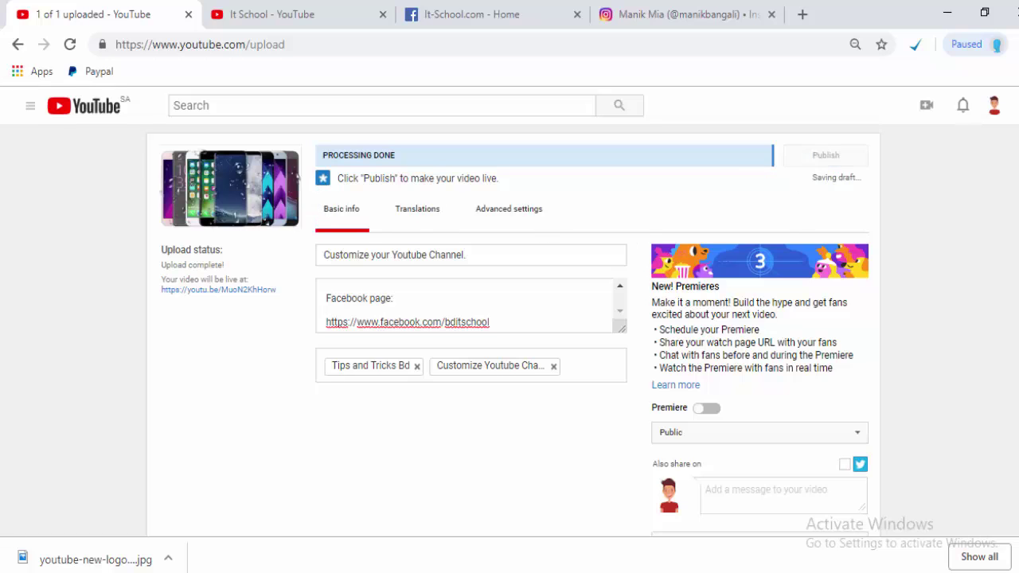
scroll(362, 216, "down", 10)
scroll(362, 216, "up", 10)
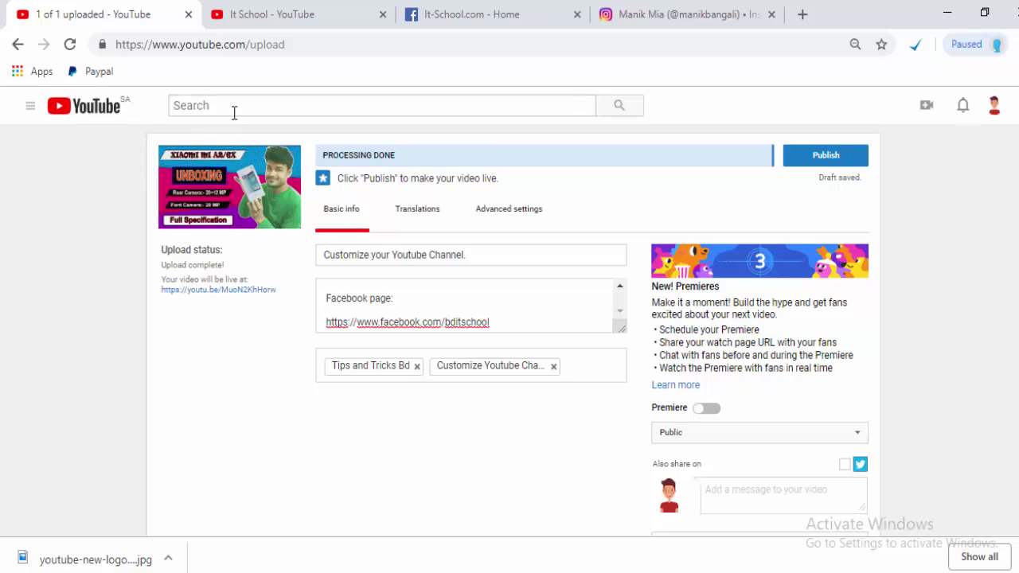
scroll(848, 212, "down", 3)
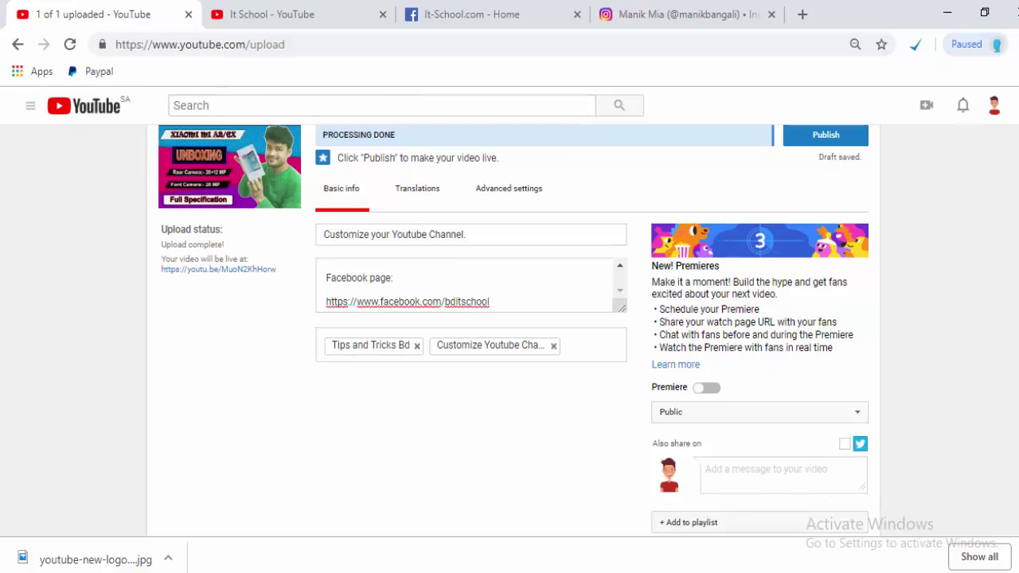
scroll(849, 212, "up", 3)
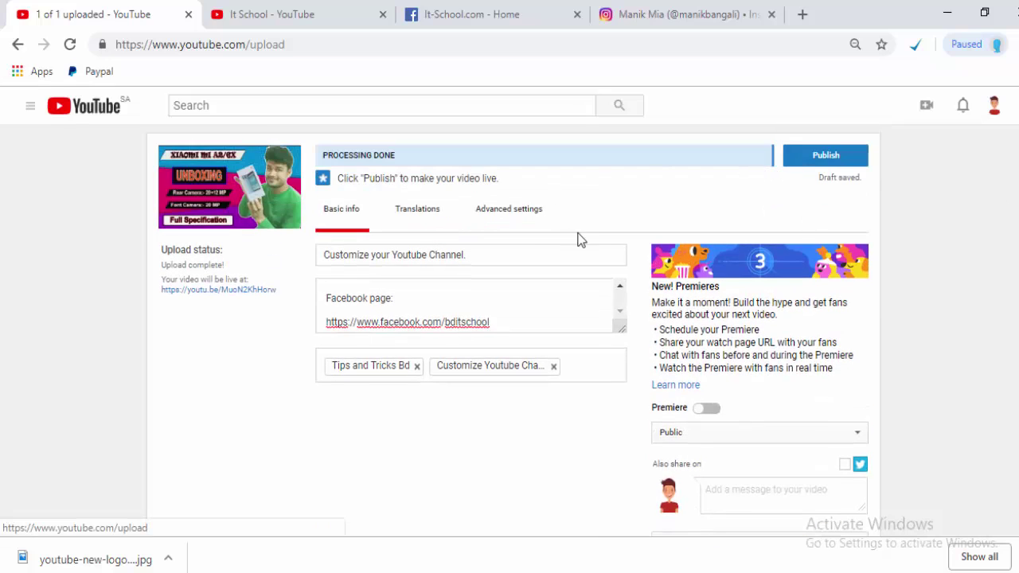
left_click(834, 168)
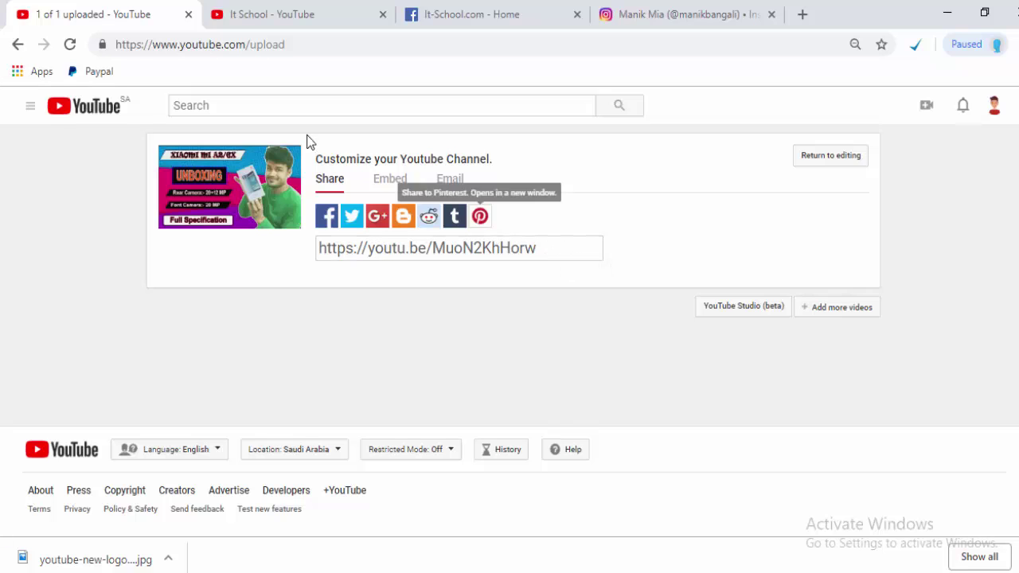
Leave the upload page and open the Tips And Tricks Bd channel page.
left_click(995, 110)
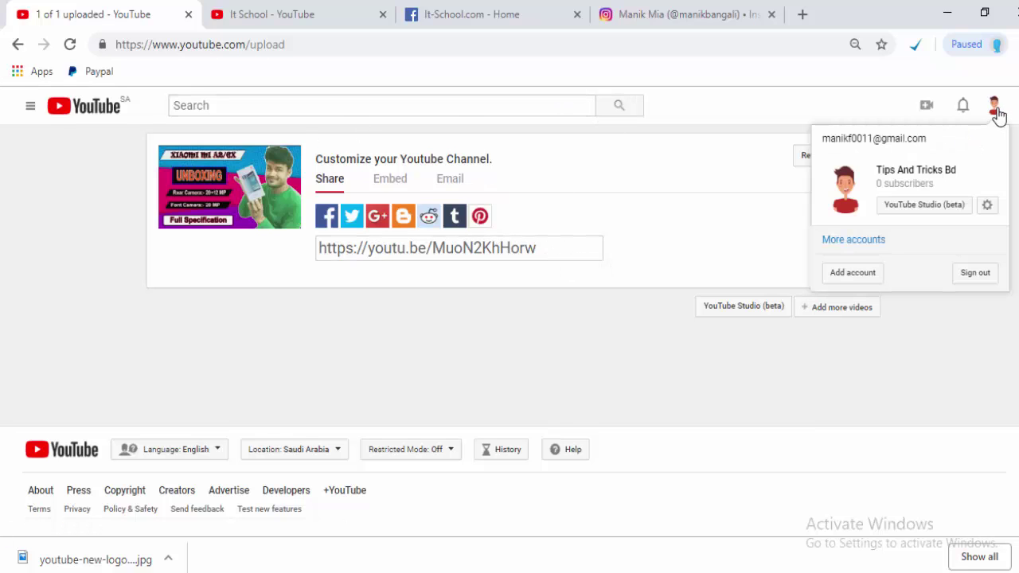
left_click(915, 170)
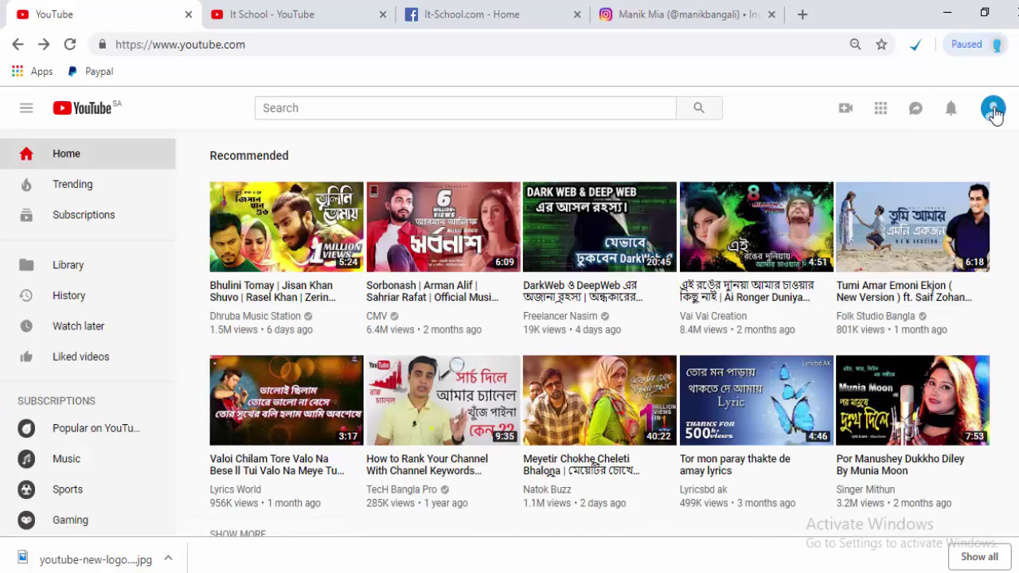
left_click(993, 113)
left_click(853, 168)
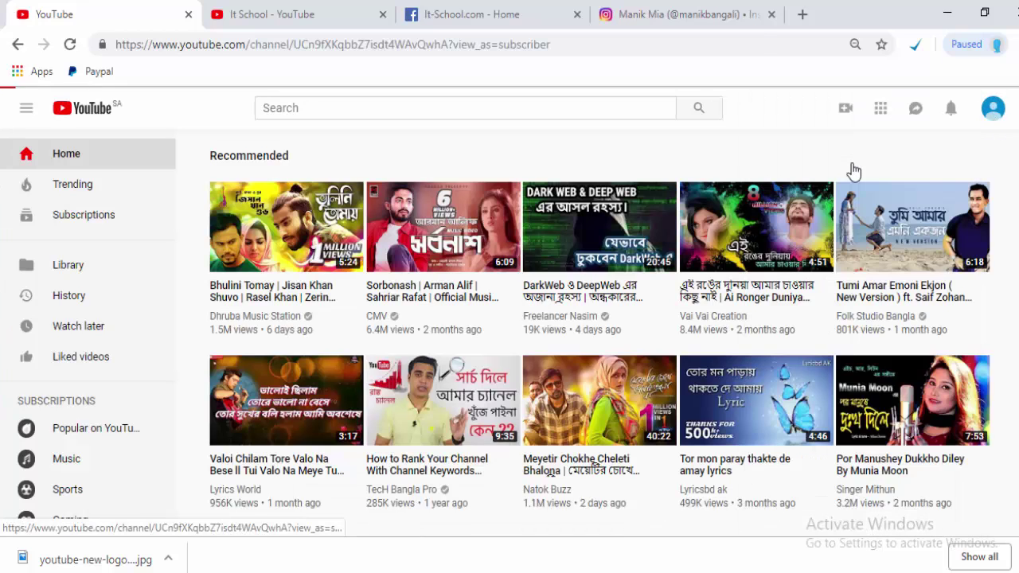
Examine the Tips And Tricks Bd channel page from its banner down to the uploaded videos.
scroll(597, 334, "down", 2)
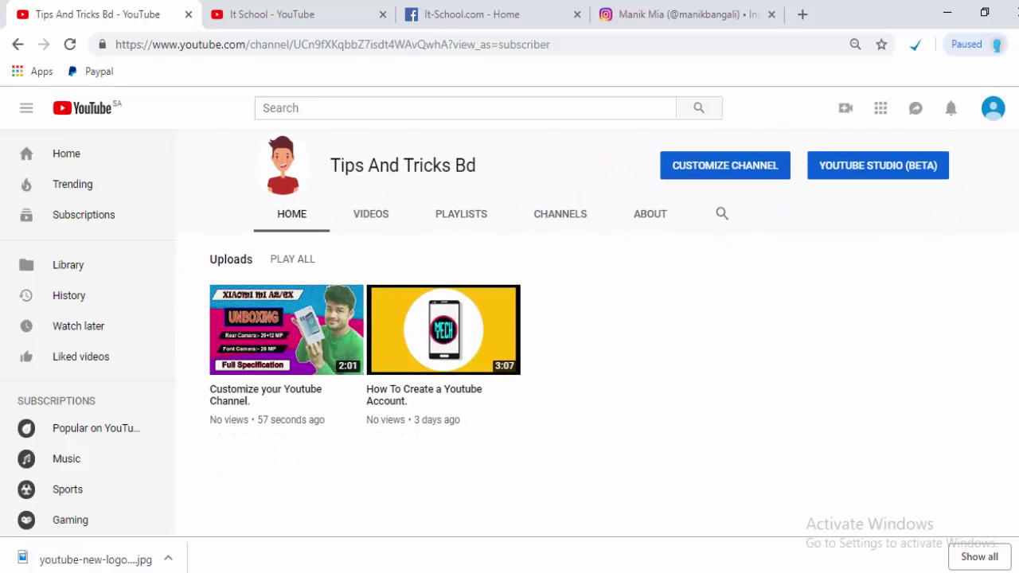
scroll(597, 334, "down", 2)
scroll(597, 334, "up", 3)
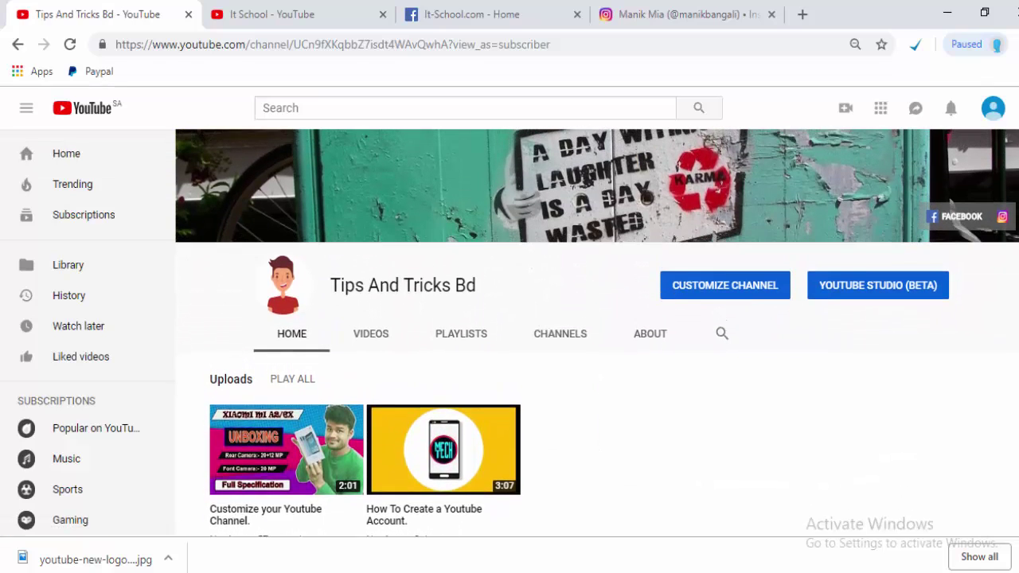
scroll(597, 335, "up", 1)
scroll(597, 335, "down", 3)
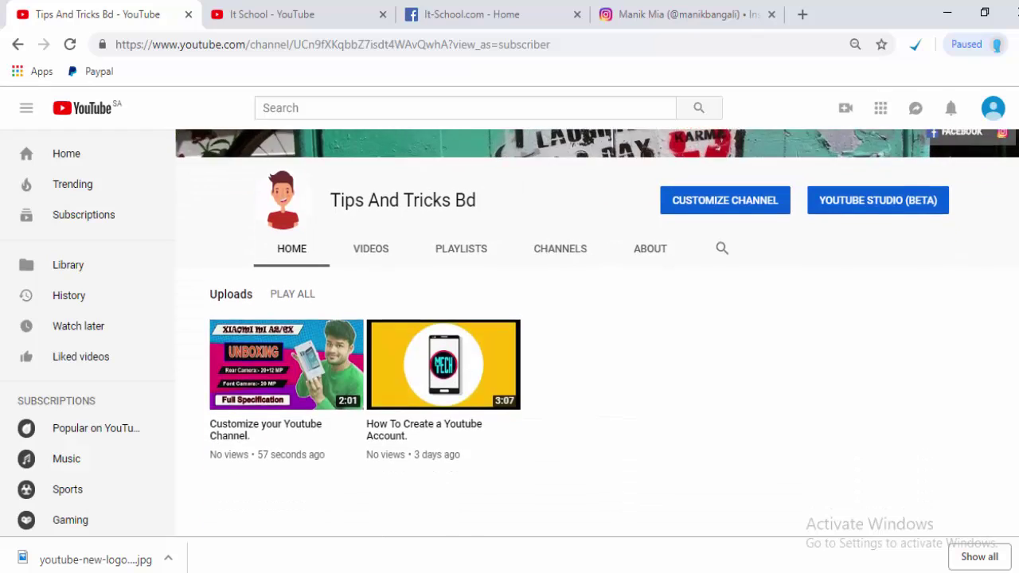
scroll(597, 334, "up", 3)
scroll(597, 334, "down", 3)
scroll(597, 334, "up", 3)
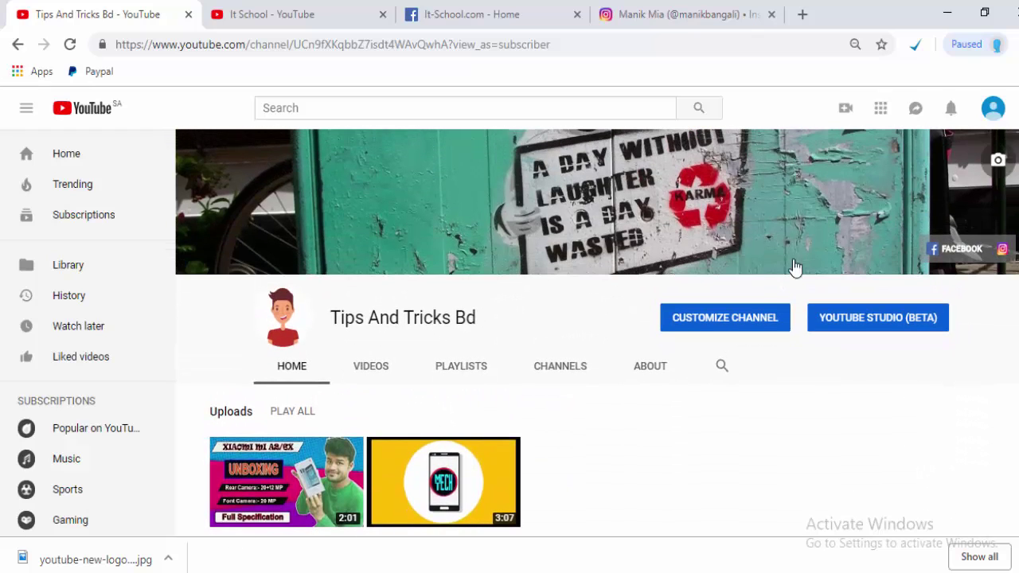
Open the channel for customization and set the Uploads section's layout to Vertical list.
left_click(752, 334)
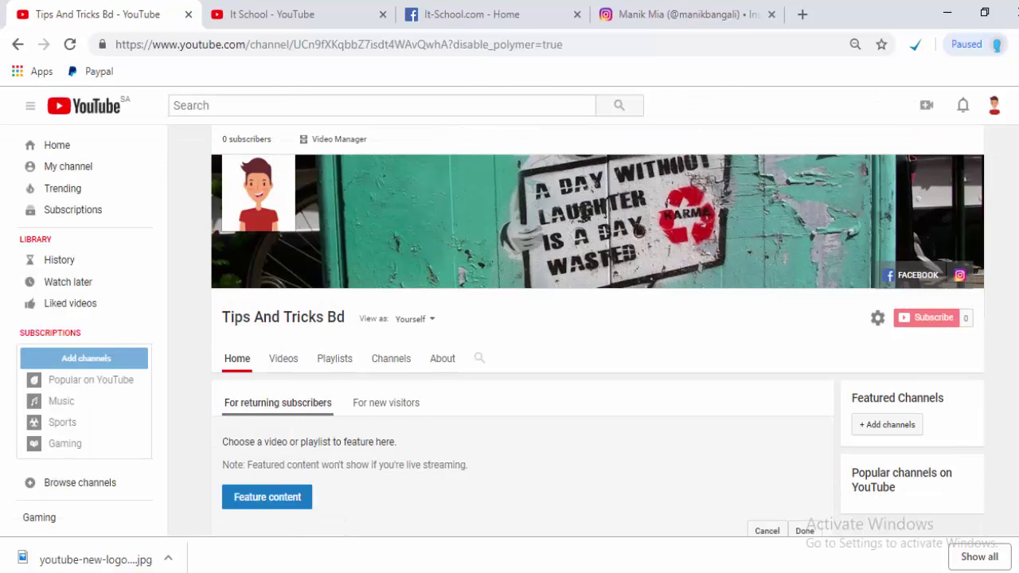
scroll(542, 396, "down", 5)
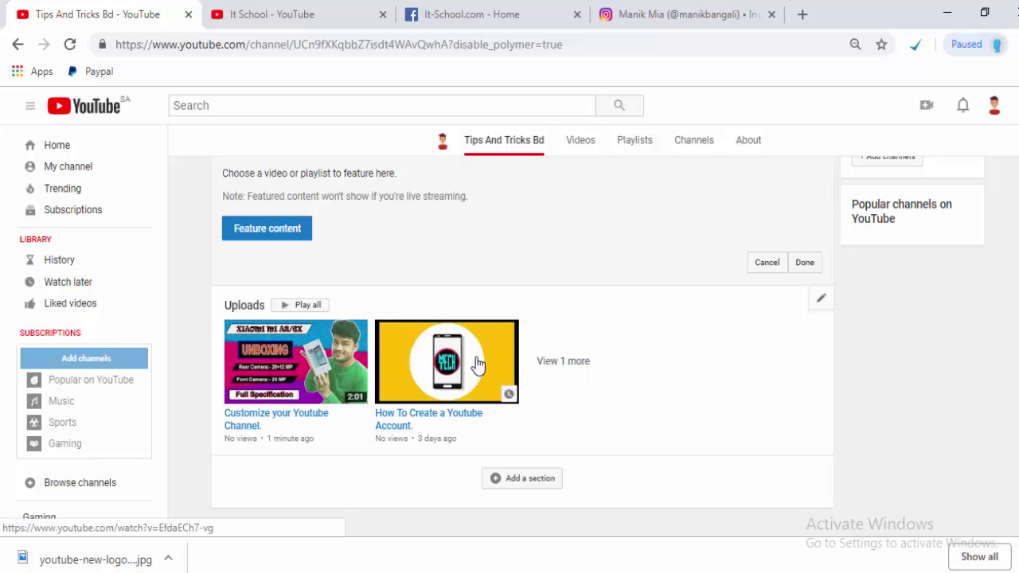
left_click(820, 304)
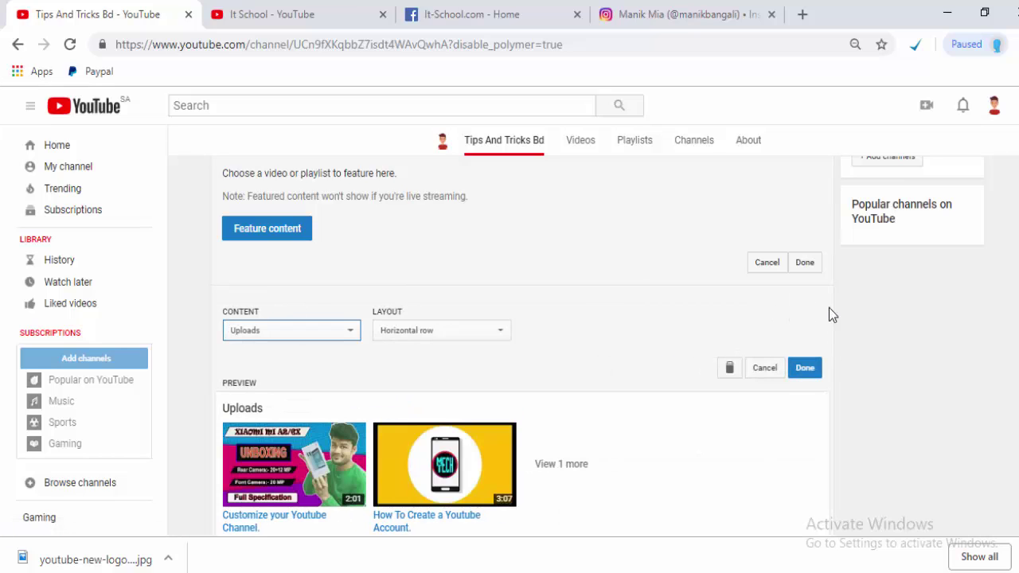
left_click(504, 330)
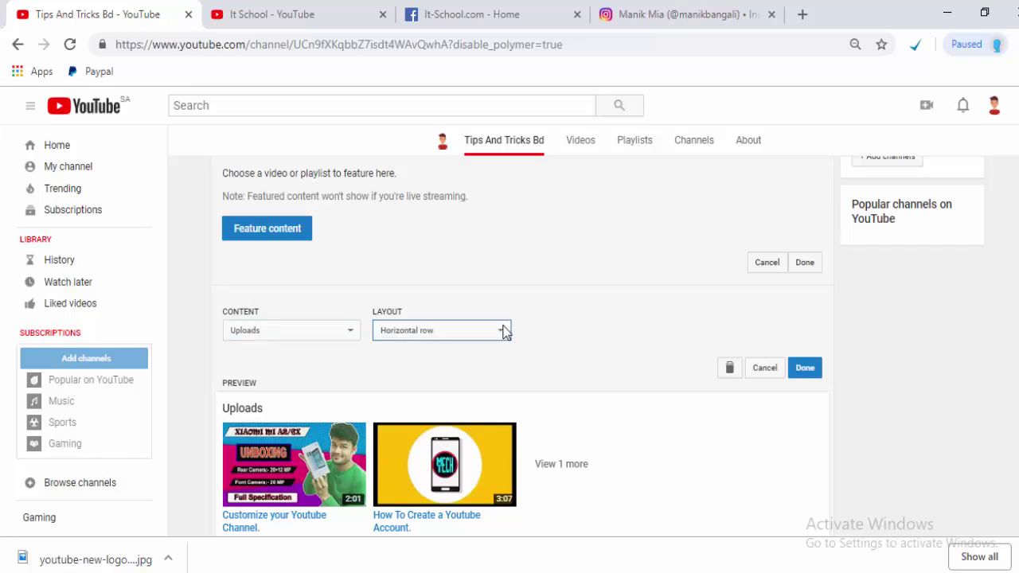
left_click(472, 360)
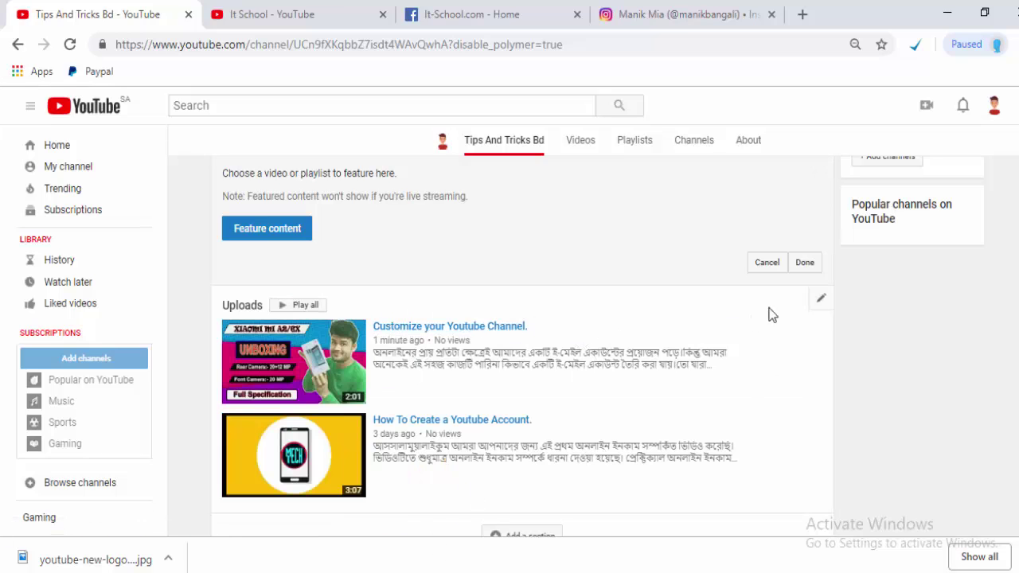
Edit the Uploads section again and preview it in the Horizontal row layout.
left_click(821, 298)
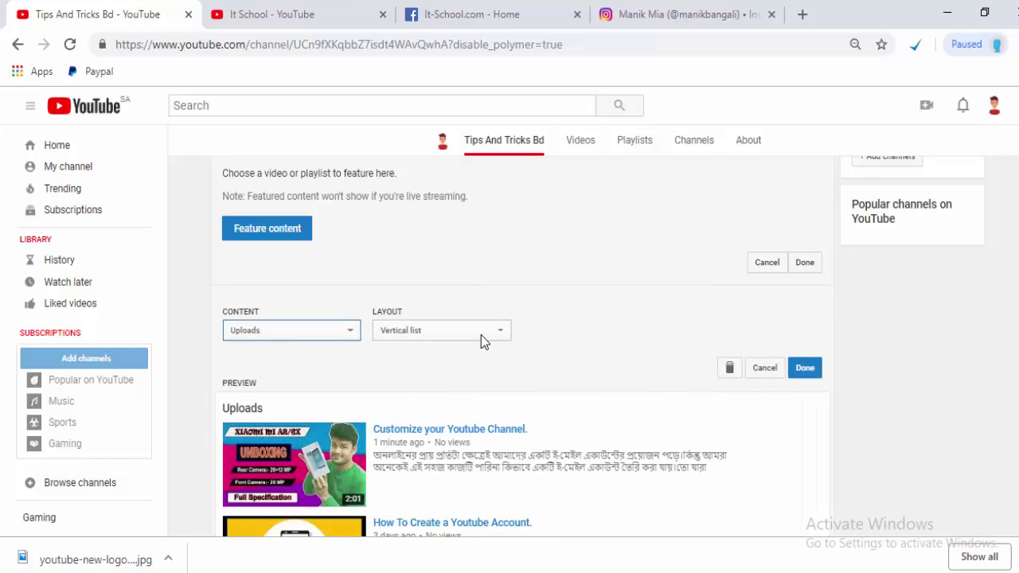
left_click(481, 335)
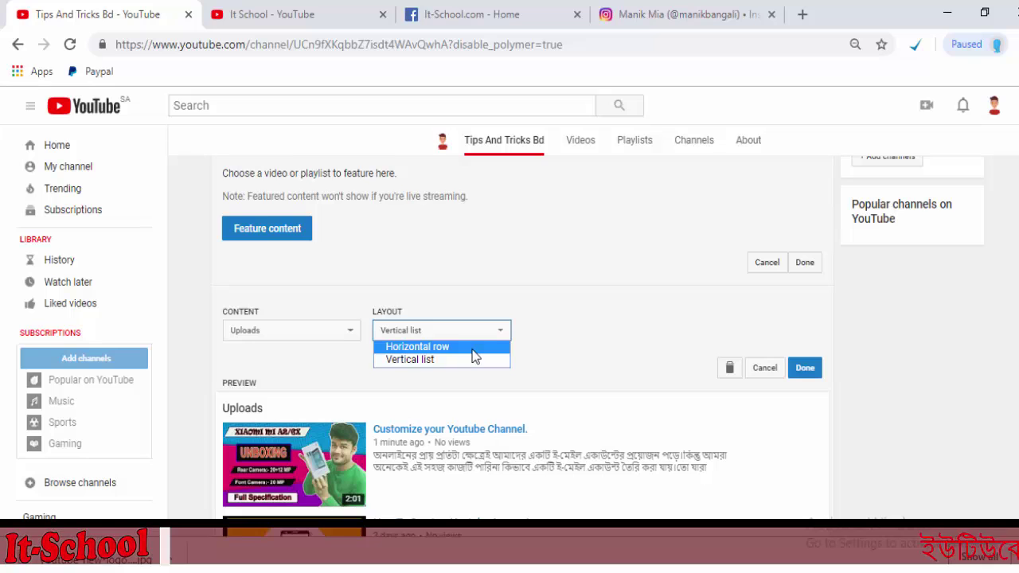
left_click(469, 348)
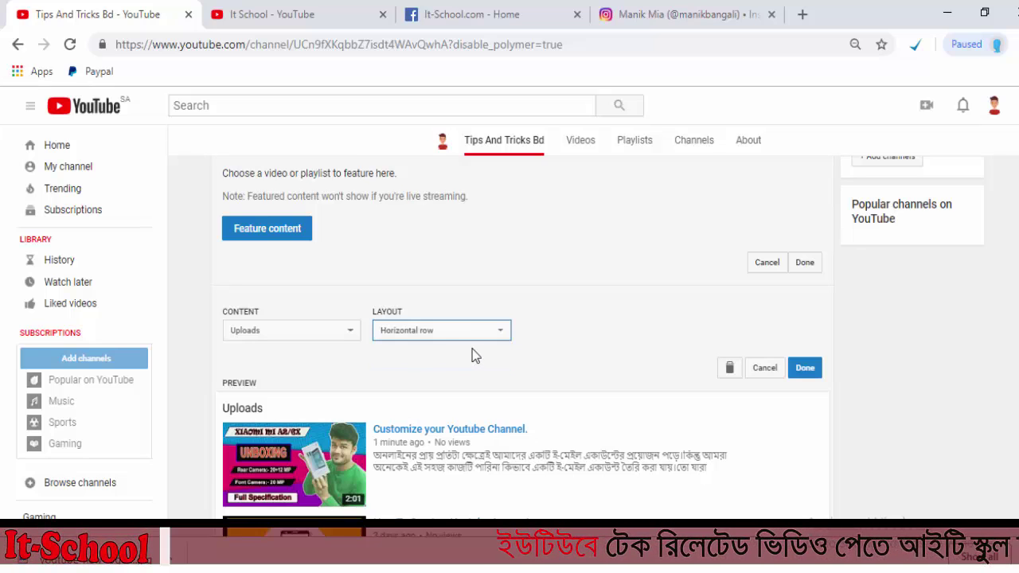
scroll(479, 340, "down", 1)
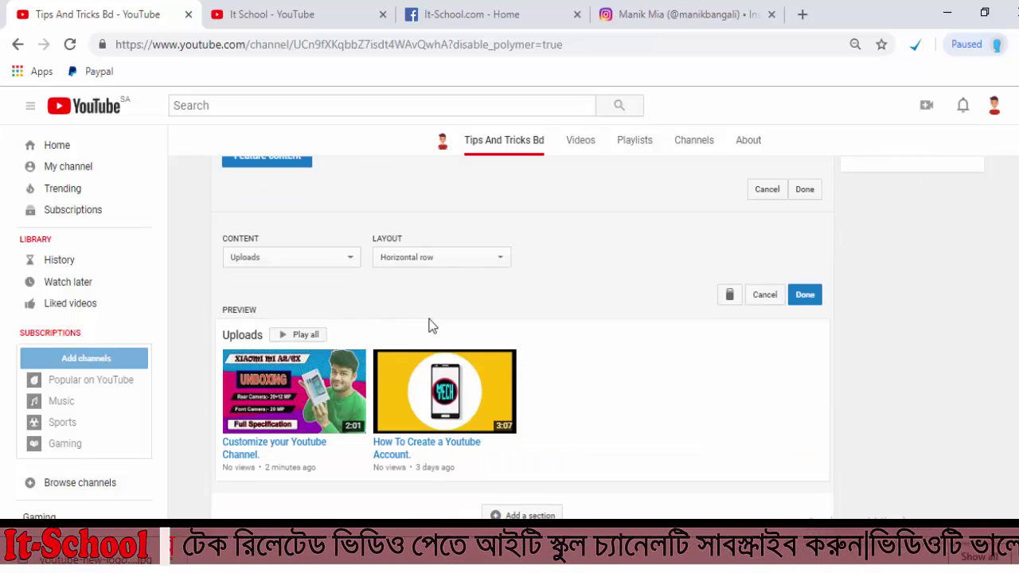
Review the content choices for the Uploads section and compare them with the sections on the It School channel's home page.
left_click(351, 262)
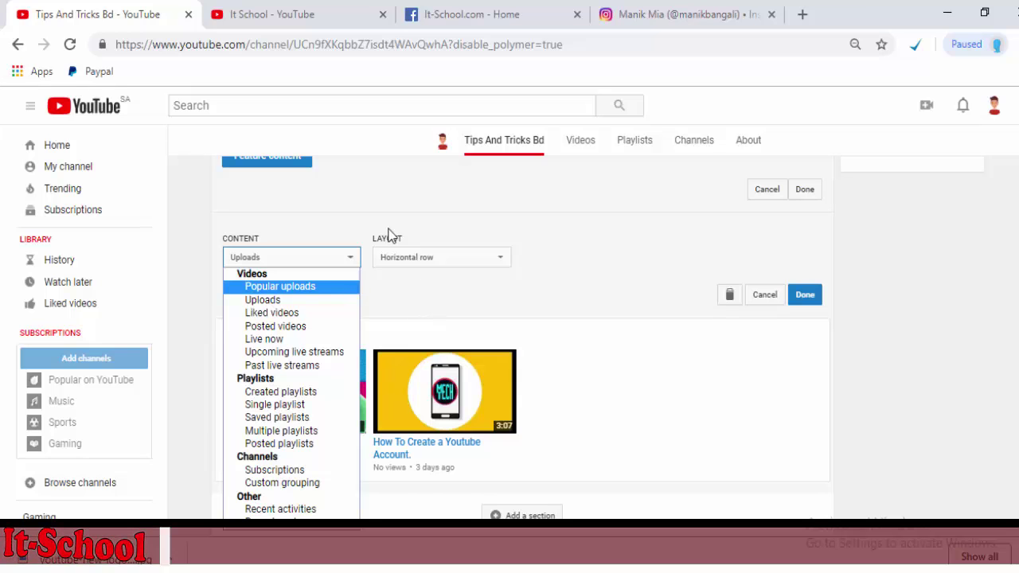
left_click(294, 8)
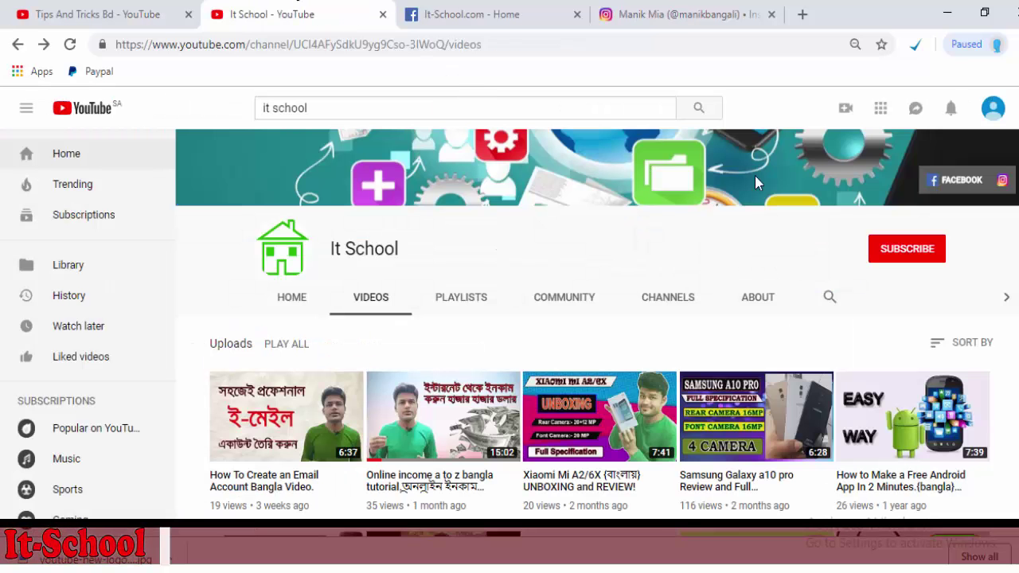
left_click(304, 306)
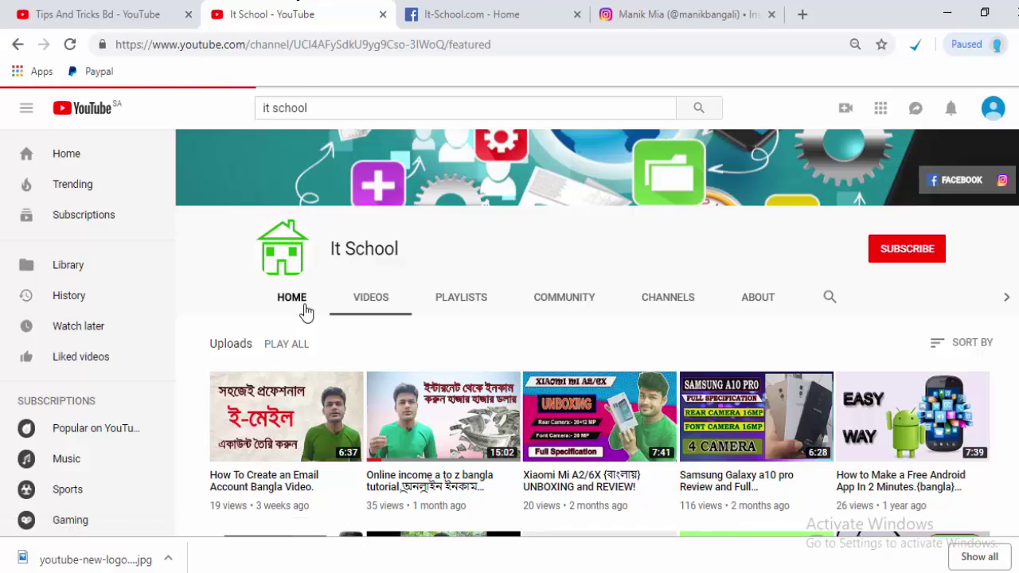
scroll(376, 317, "down", 4)
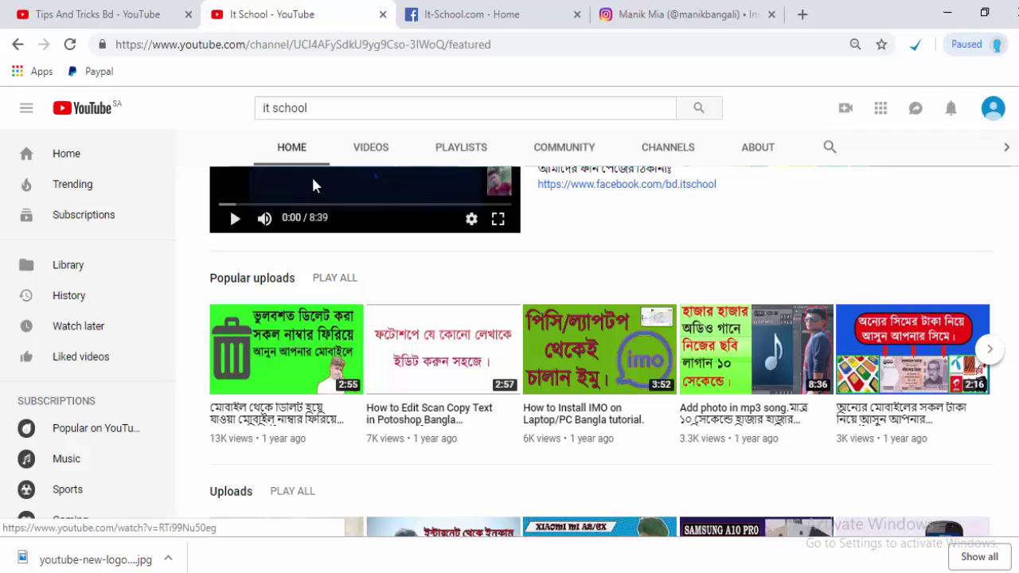
left_click(139, 13)
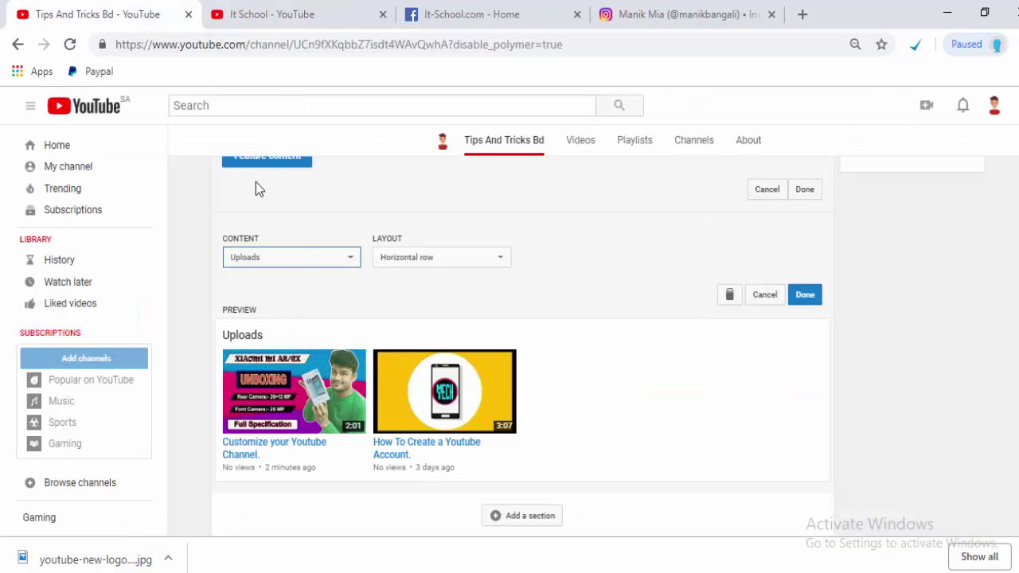
left_click(324, 260)
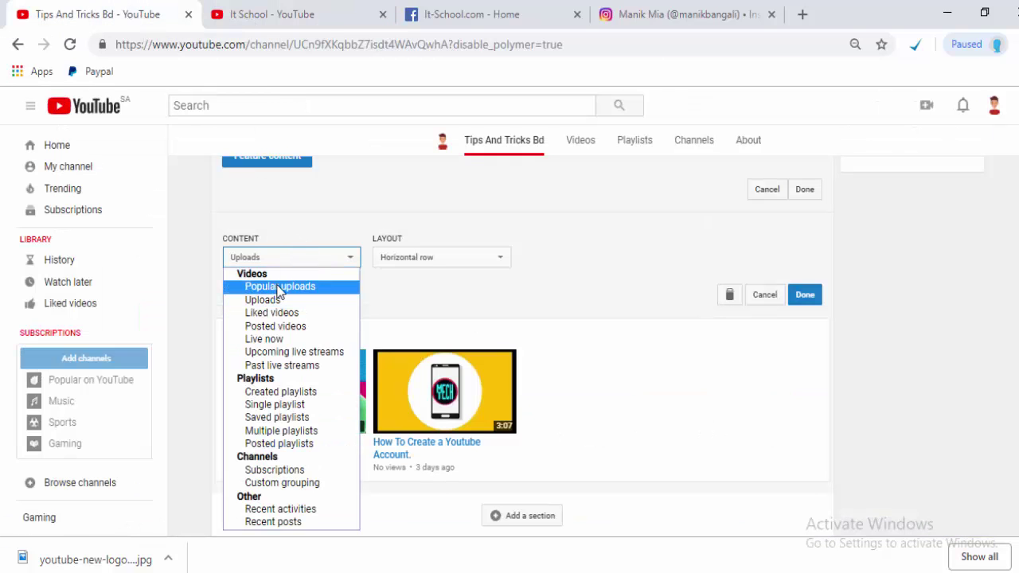
left_click(618, 369)
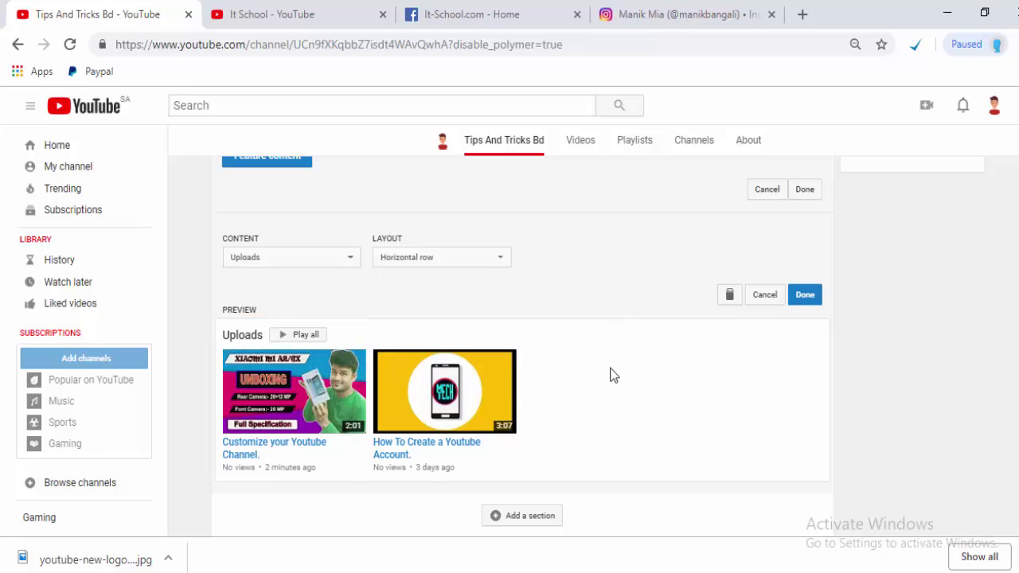
Try Created playlists as the section's content and check its preview.
left_click(339, 261)
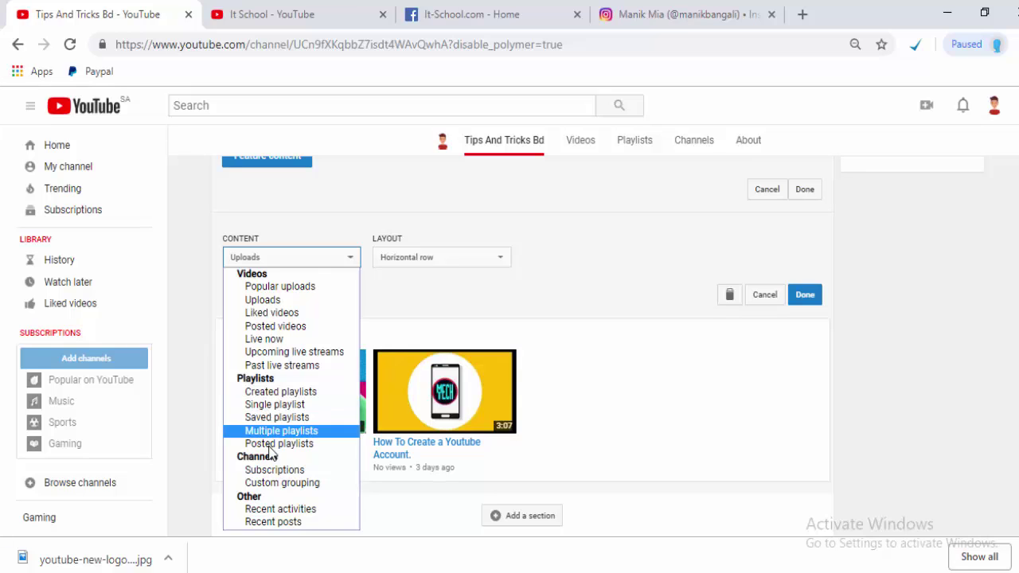
left_click(307, 393)
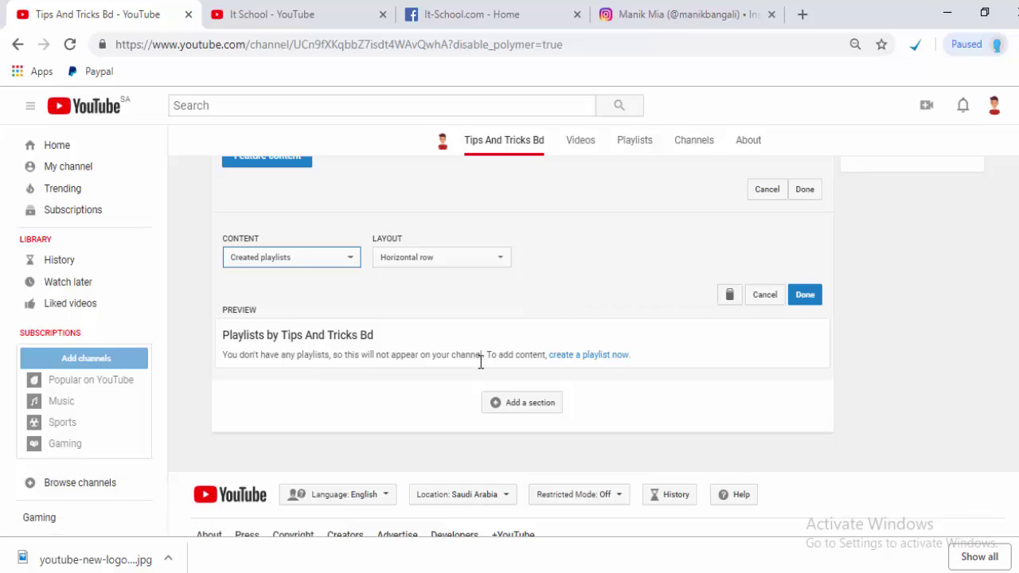
left_click(301, 333)
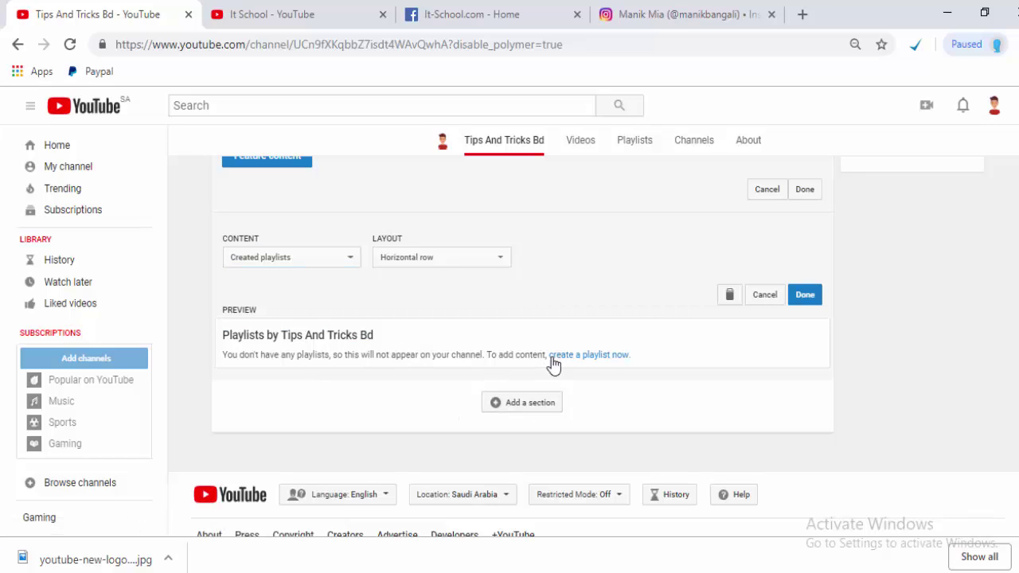
Go to the playlist manager from the section preview and create a public playlist titled Youtube.
left_click(599, 356)
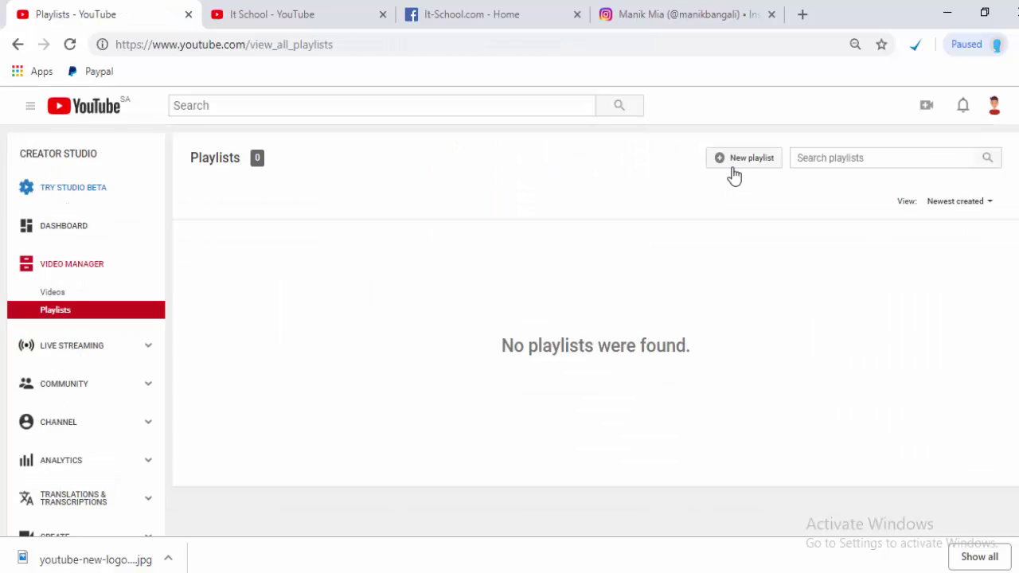
left_click(742, 165)
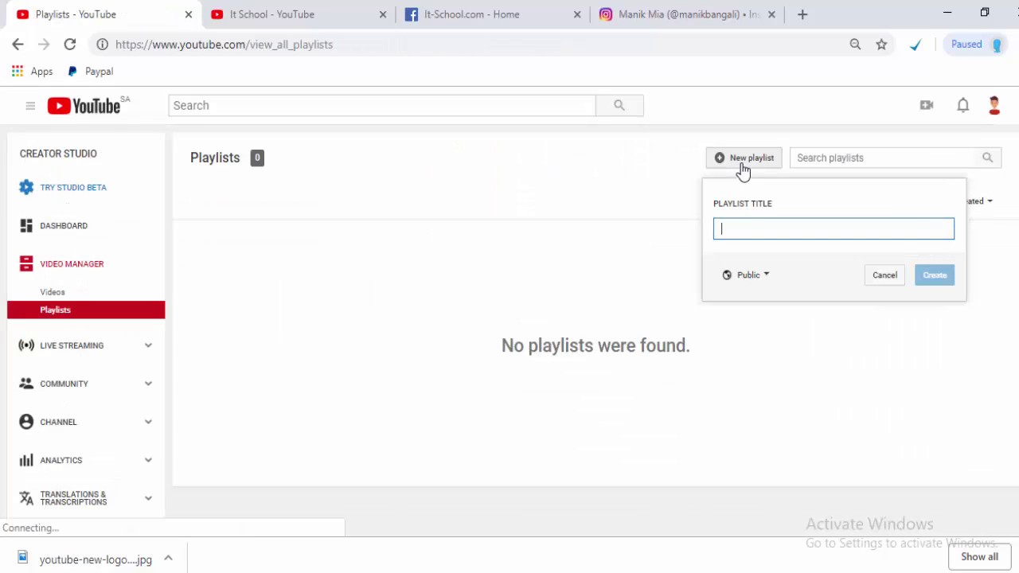
left_click(728, 229)
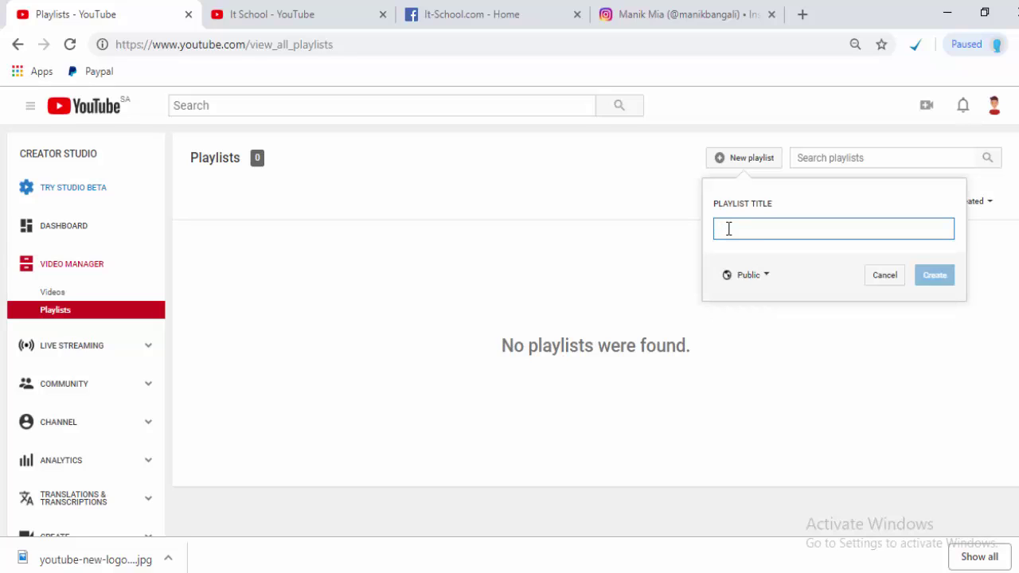
type("Youtube")
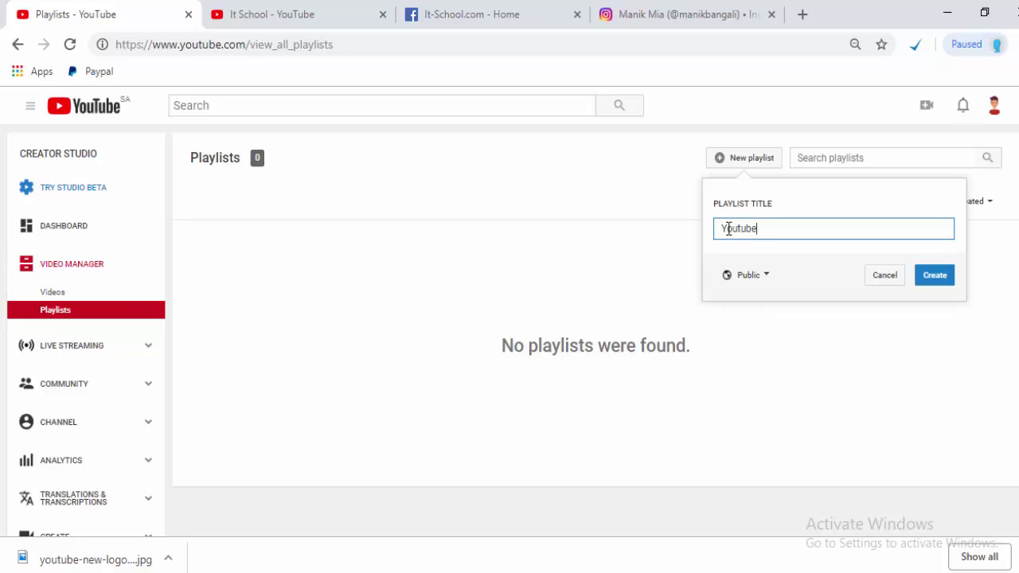
left_click(936, 278)
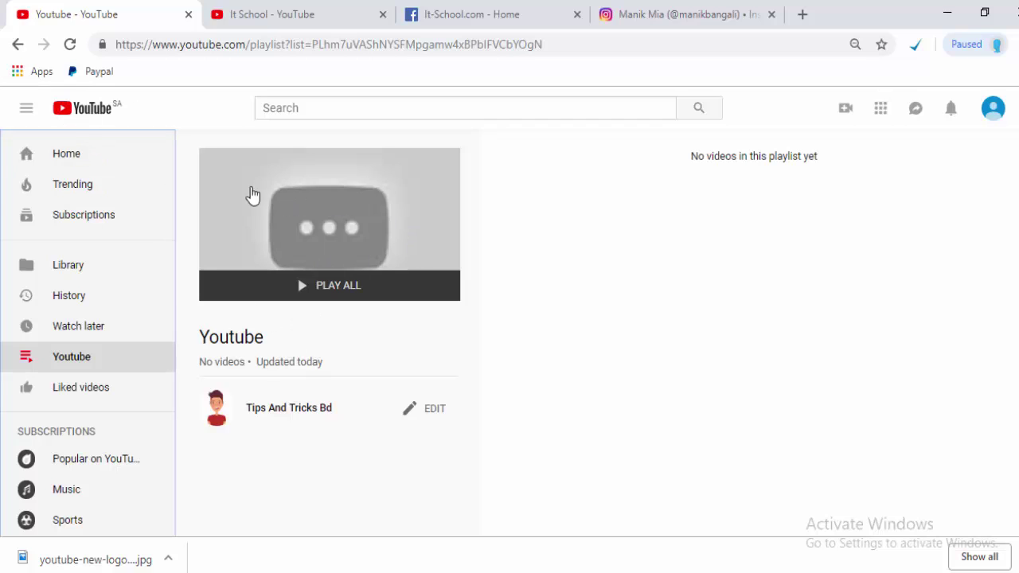
Return to the Tips And Tricks Bd channel, reopen its customization and show the channel trailer area for new visitors.
left_click(993, 110)
left_click(875, 176)
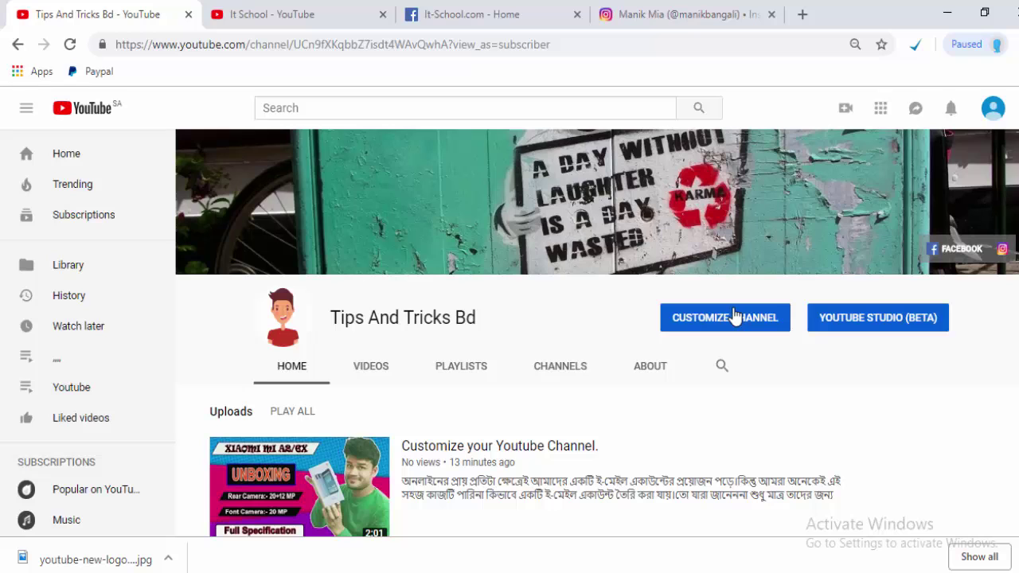
left_click(734, 316)
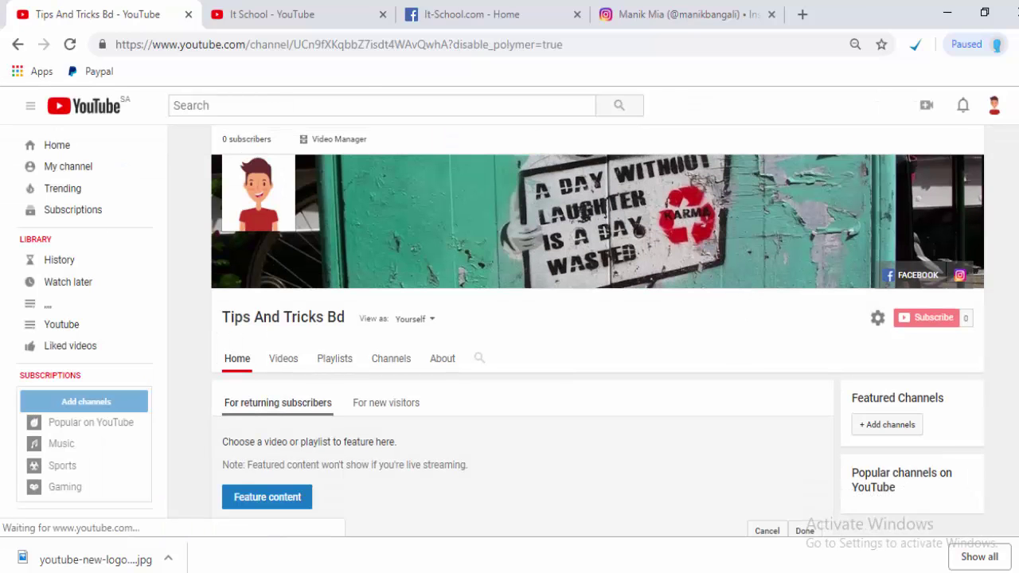
scroll(760, 300, "down", 1)
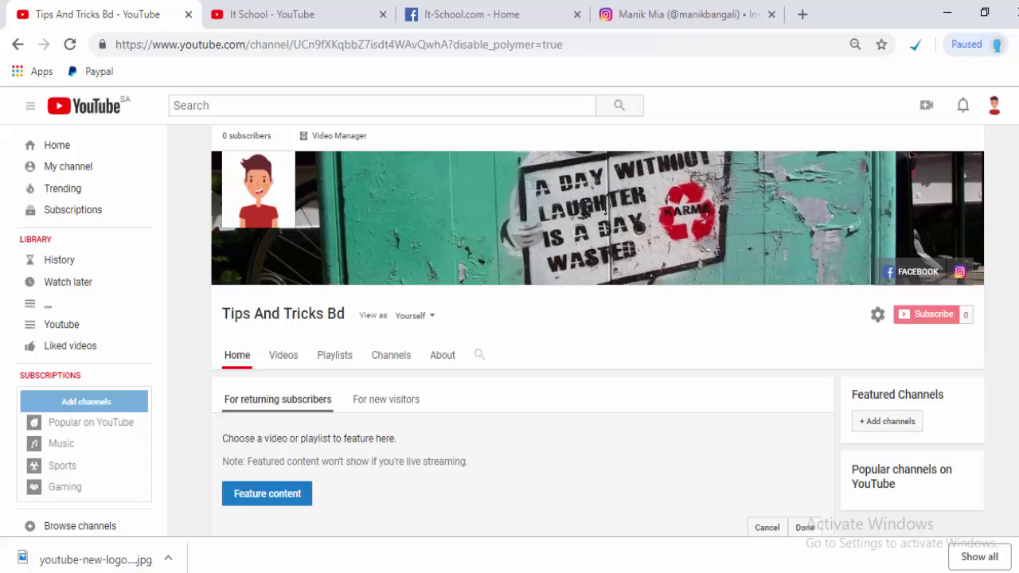
left_click(388, 402)
scroll(596, 331, "down", 2)
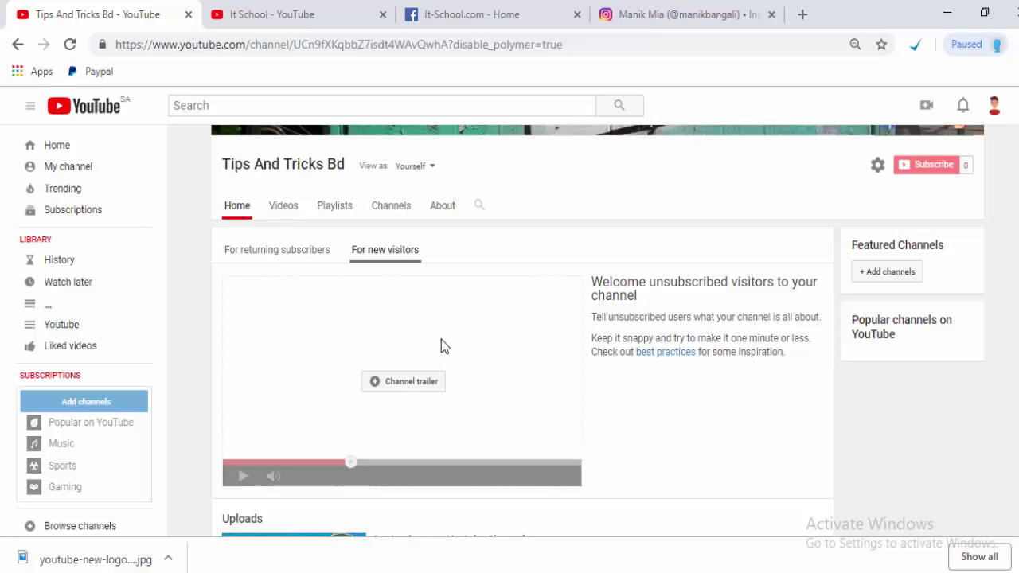
Reload the It School channel's home page and examine its channel trailer and description.
left_click(298, 19)
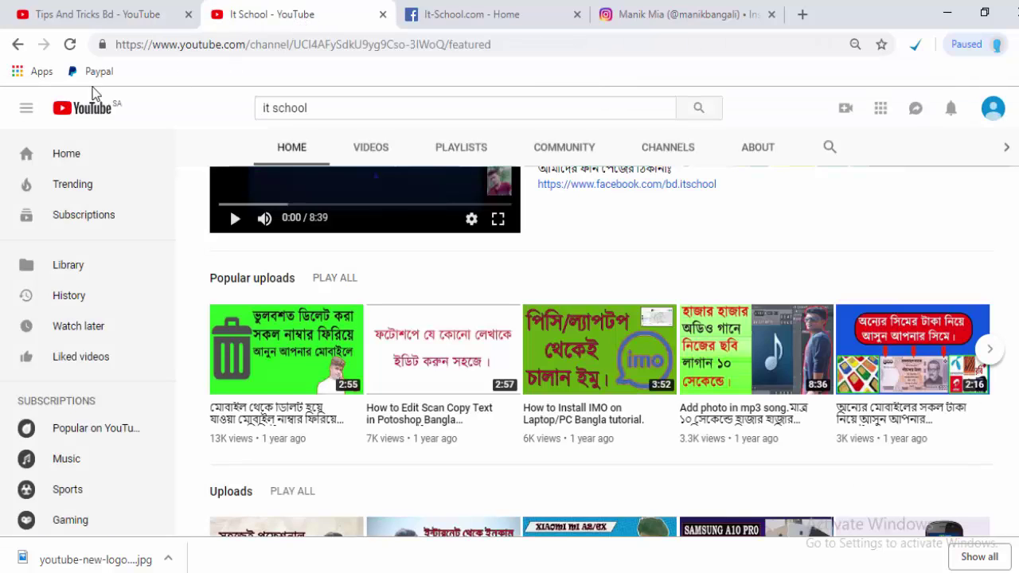
left_click(70, 45)
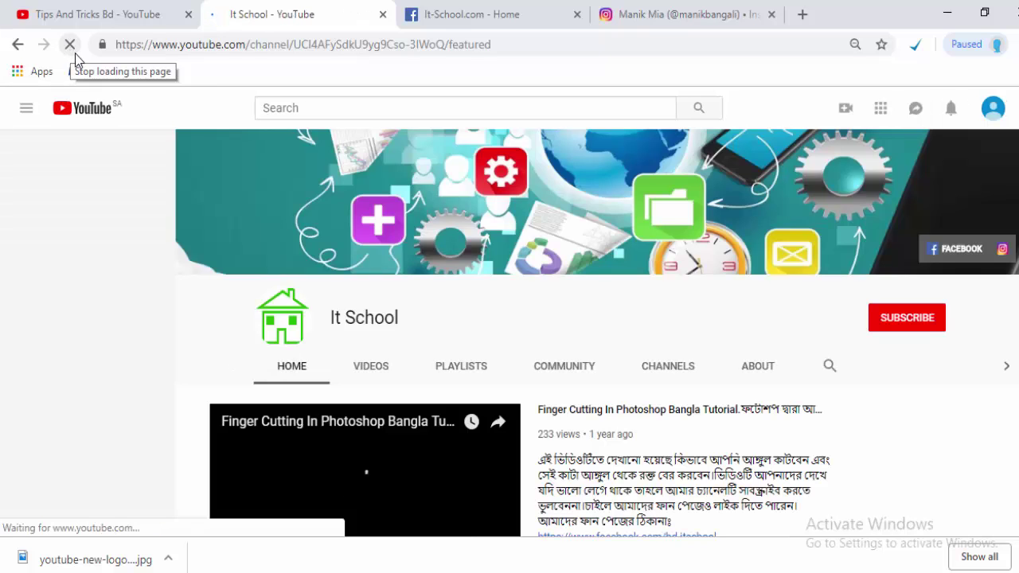
scroll(597, 334, "down", 3)
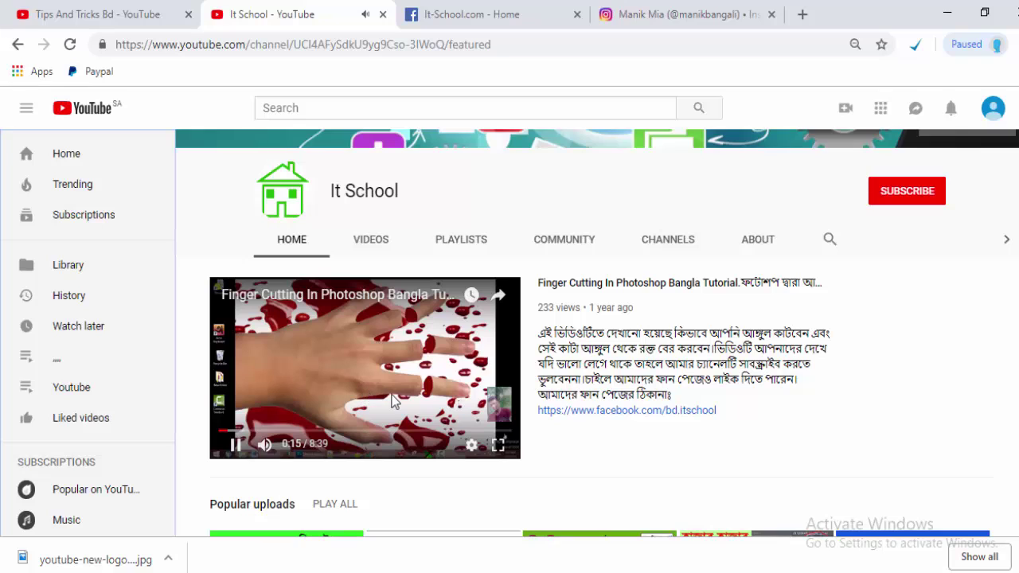
Pause the It School trailer, return to the Tips And Tricks Bd channel and set How To Create a Youtube Account as its channel trailer.
left_click(362, 363)
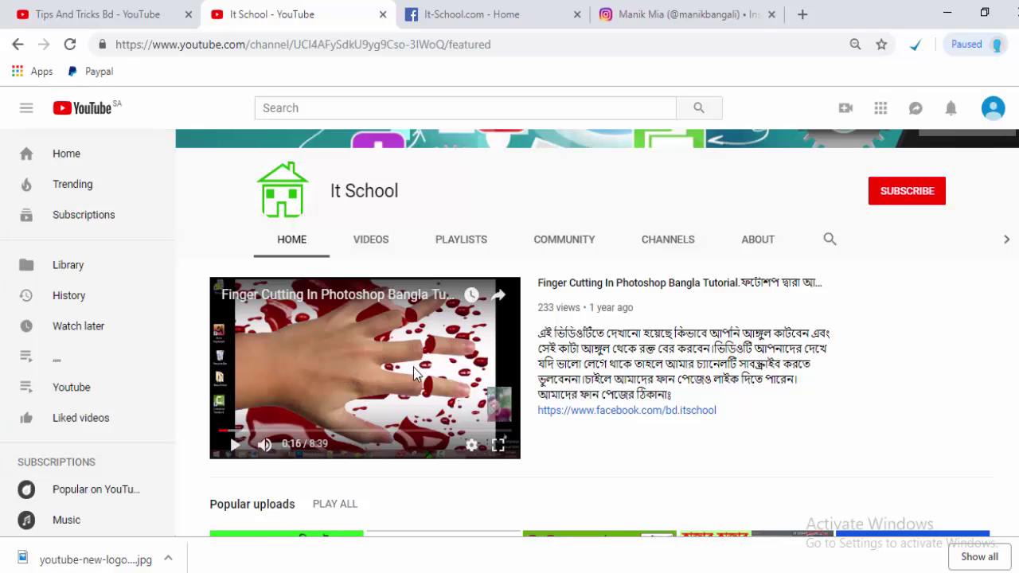
left_click(129, 16)
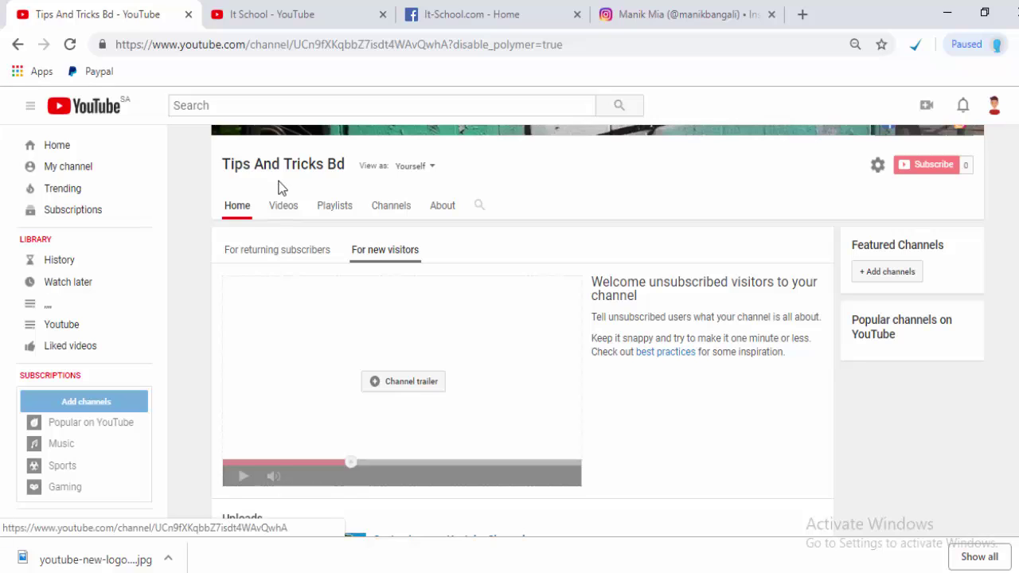
left_click(404, 381)
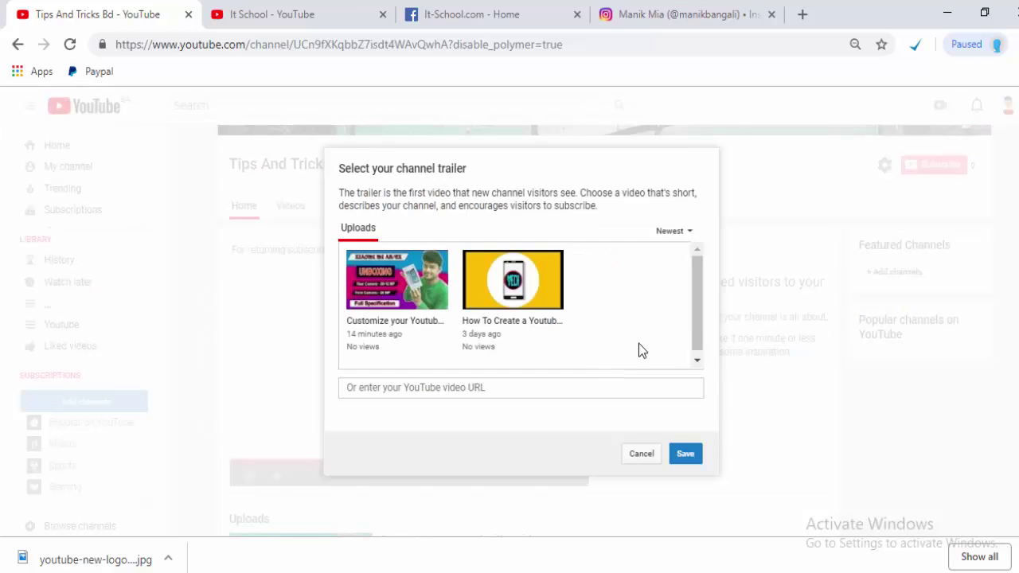
left_click_drag(701, 323, 698, 342)
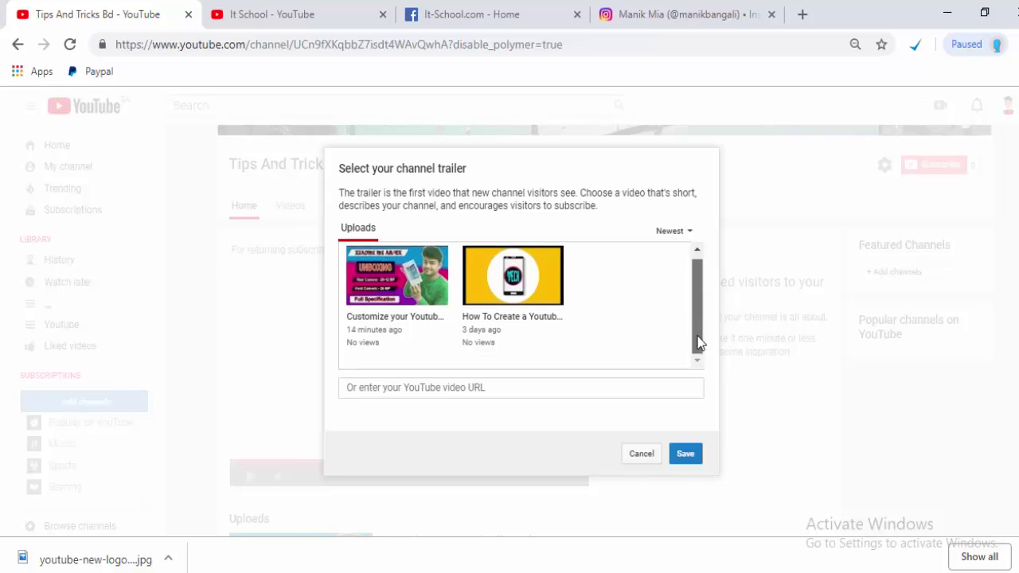
left_click(526, 309)
left_click(686, 455)
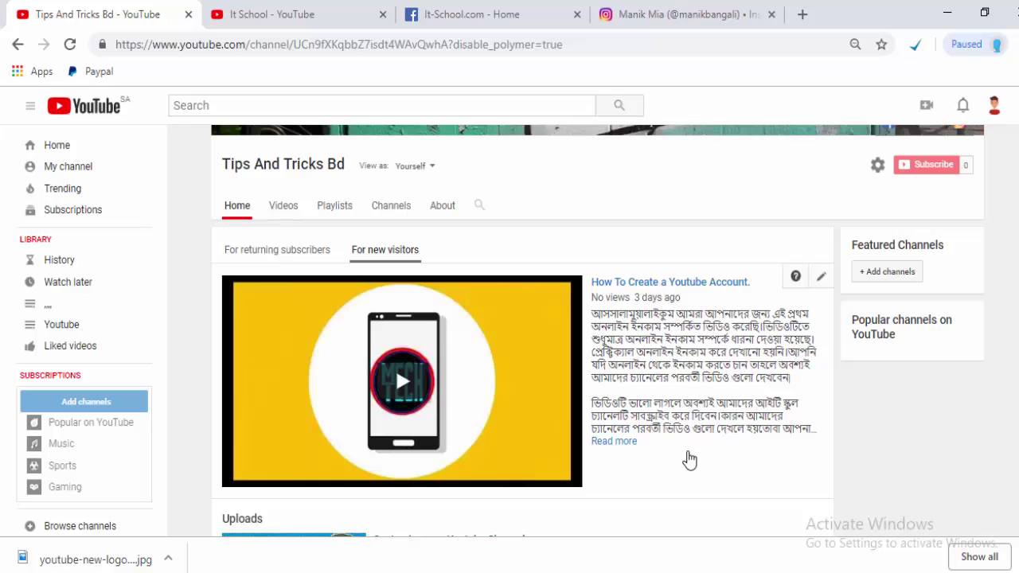
Feature the Customize your Youtube Channel video for returning subscribers without a heading, and check it on the channel's home page.
scroll(749, 335, "down", 2)
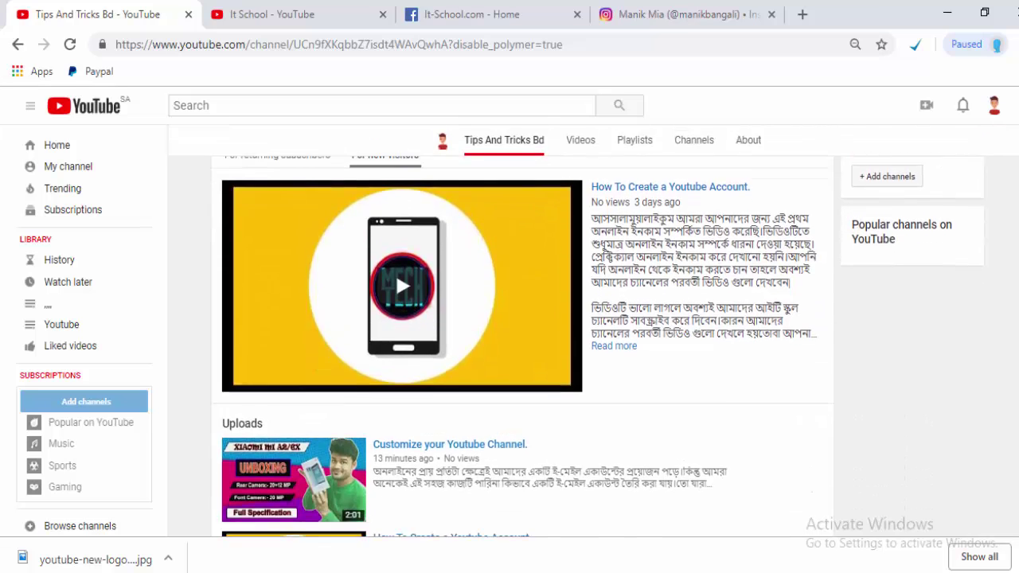
scroll(748, 334, "up", 1)
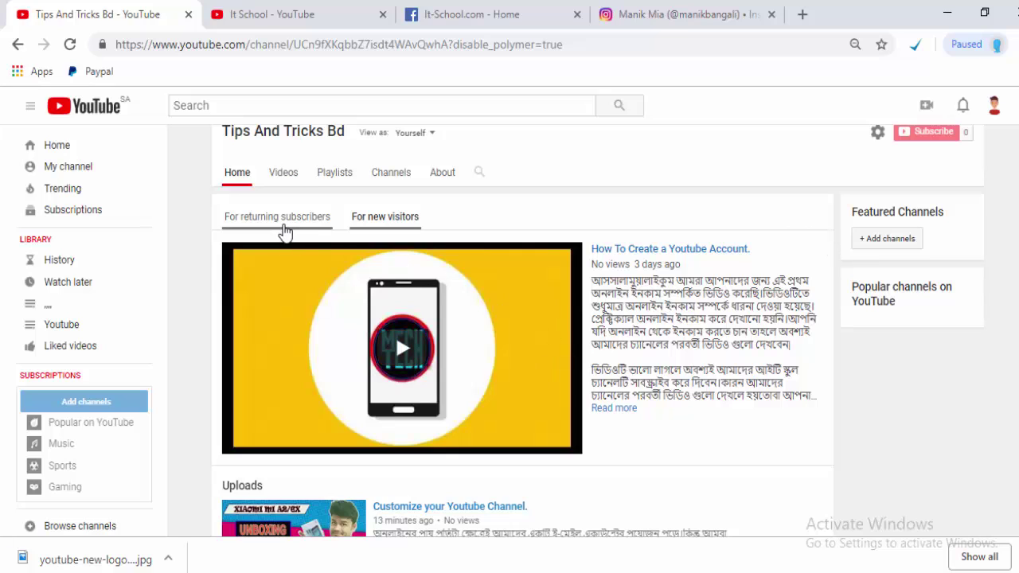
left_click(290, 228)
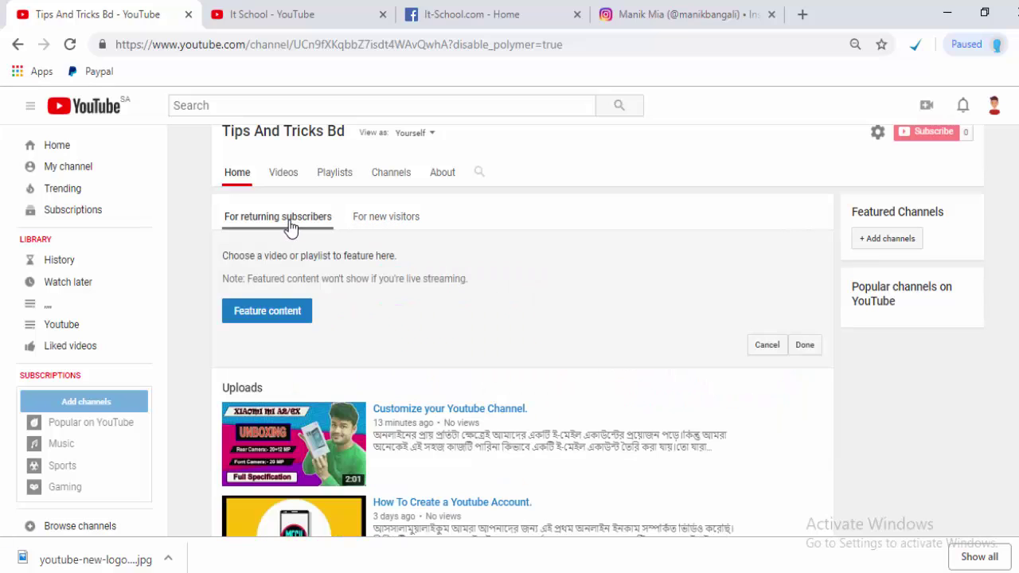
left_click(285, 318)
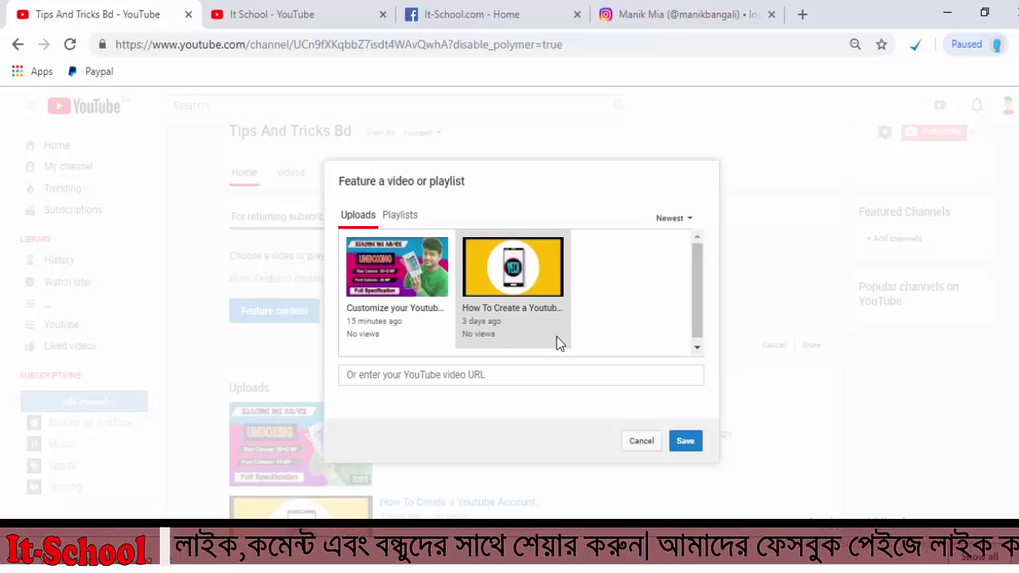
left_click(376, 291)
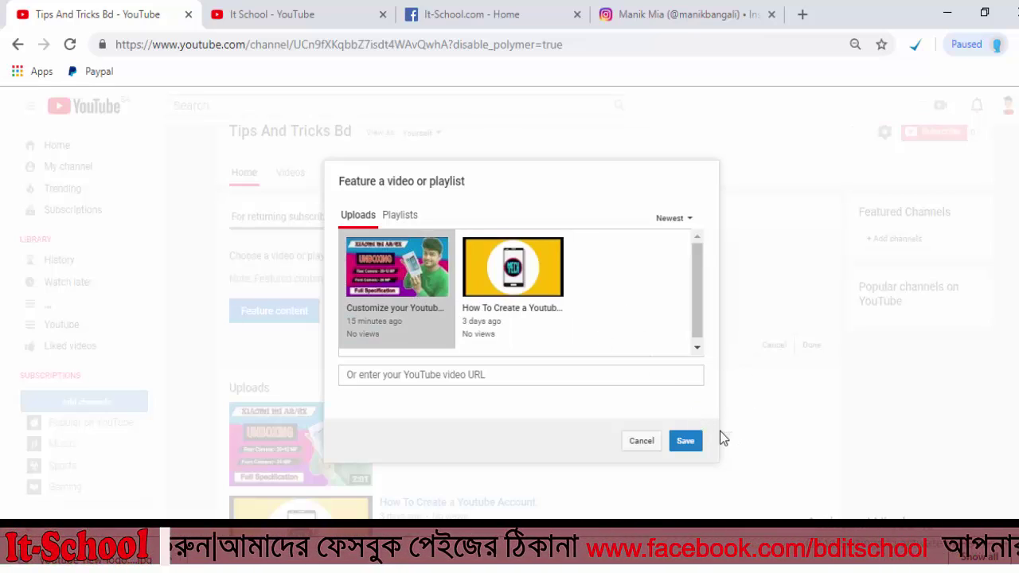
left_click(692, 439)
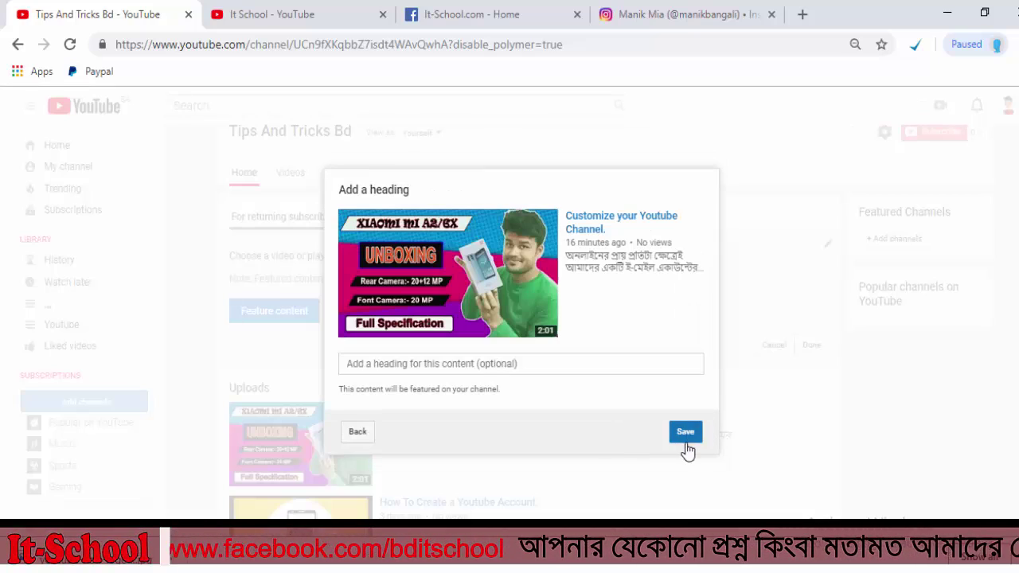
left_click(691, 440)
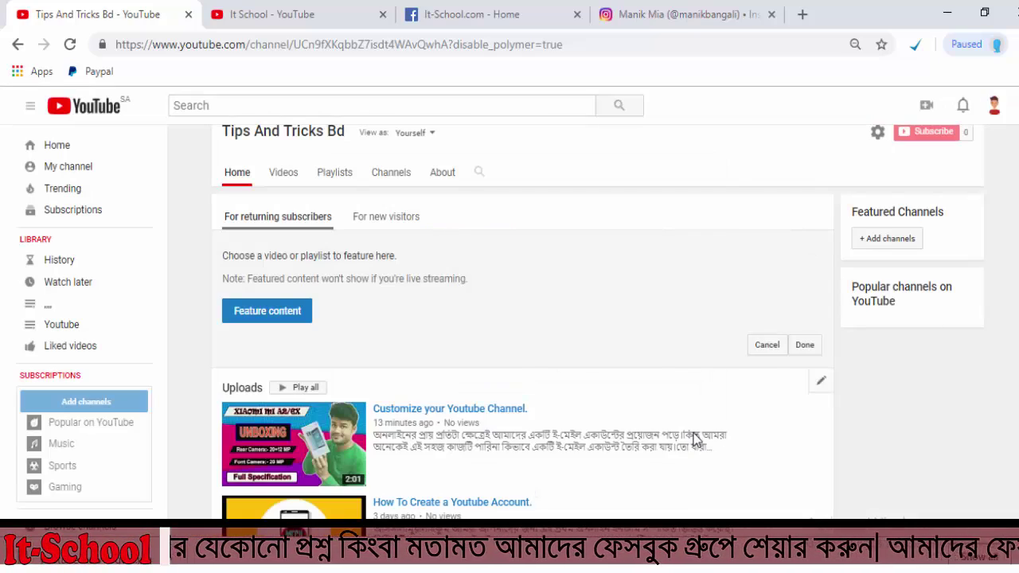
scroll(689, 438, "down", 4)
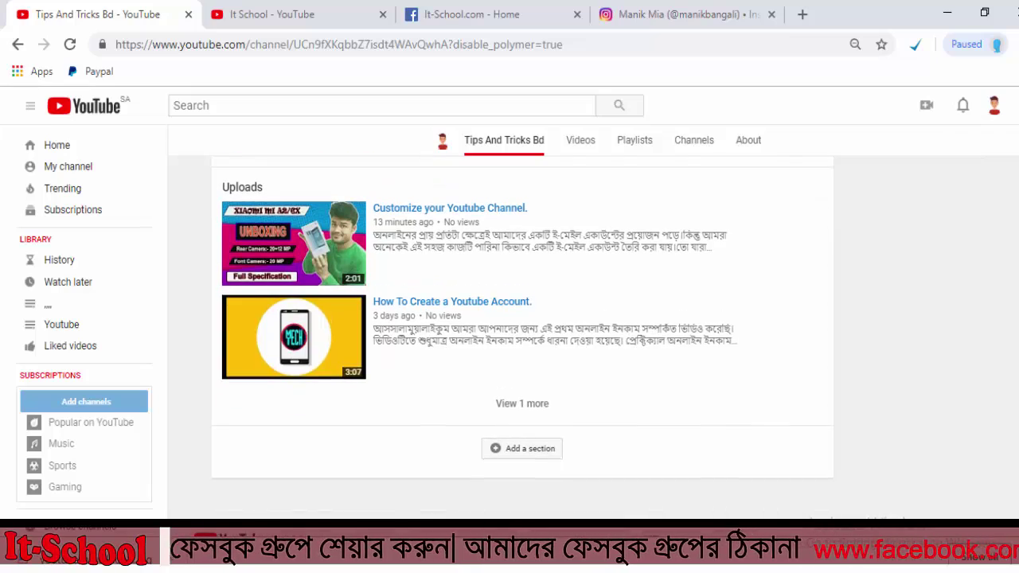
scroll(522, 321, "up", 3)
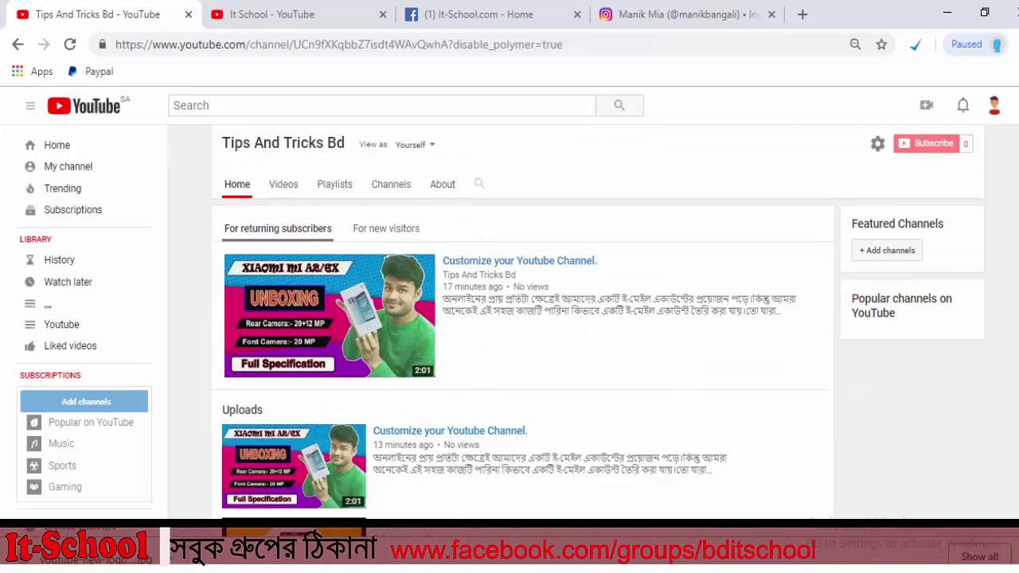
scroll(522, 321, "up", 3)
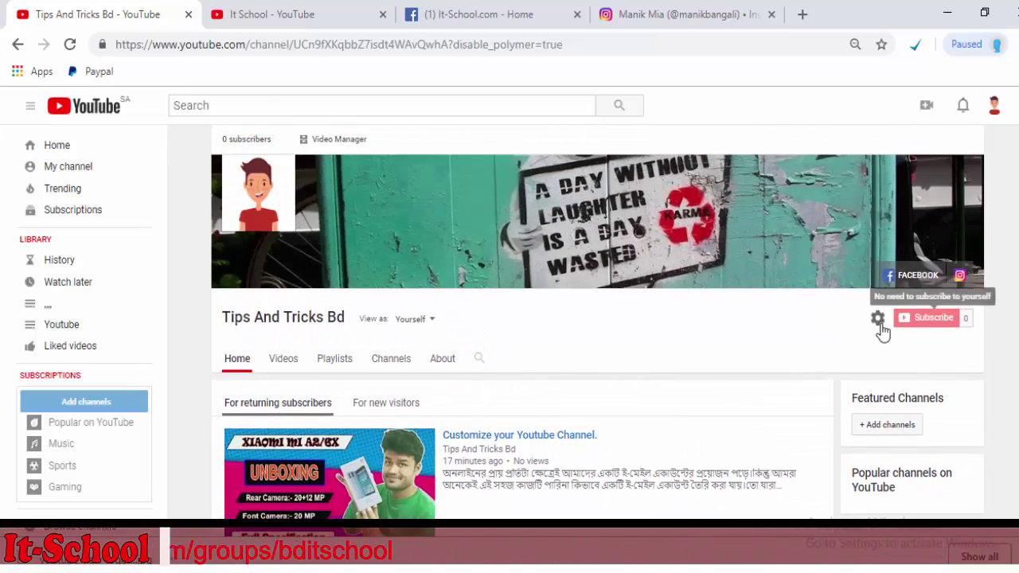
Go to the YouTube account settings, view the channel's additional features and open its Branding page.
left_click(993, 106)
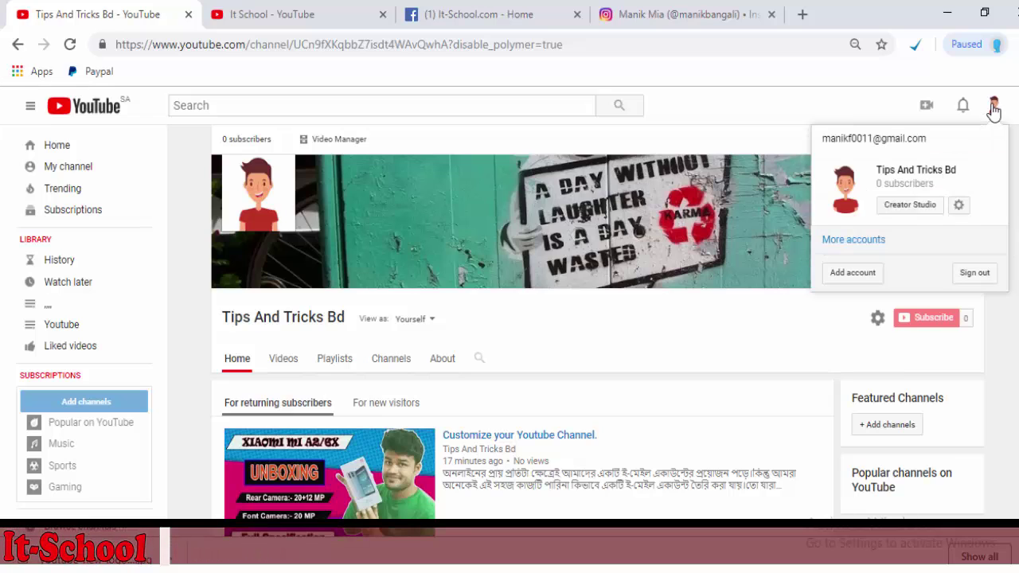
left_click(959, 205)
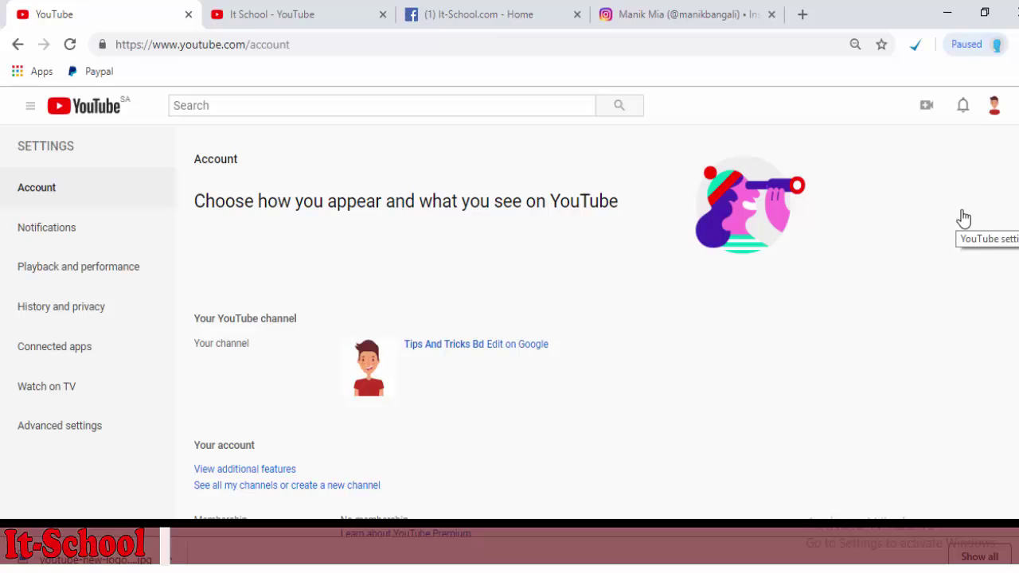
left_click(276, 471)
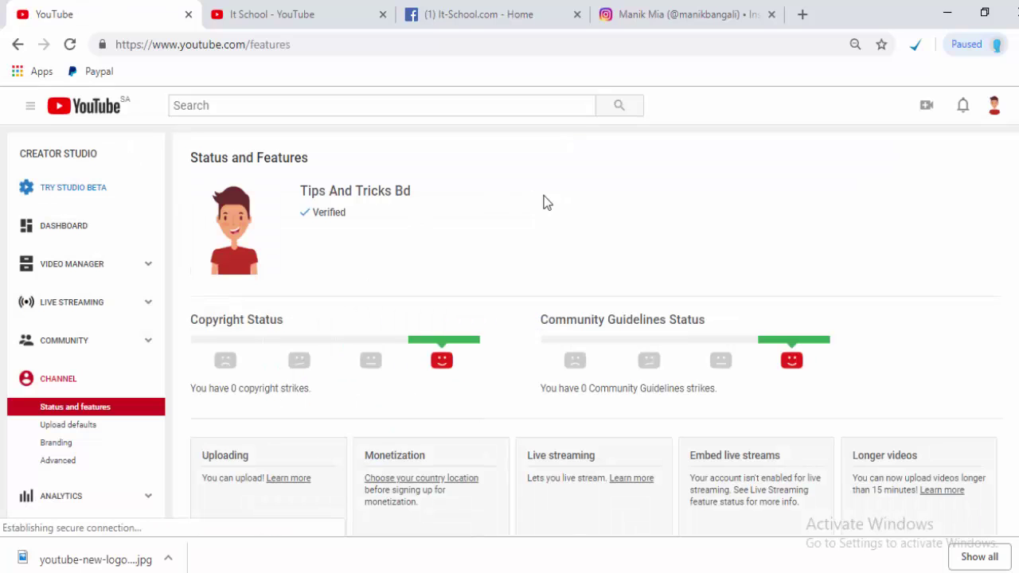
scroll(75, 329, "down", 3)
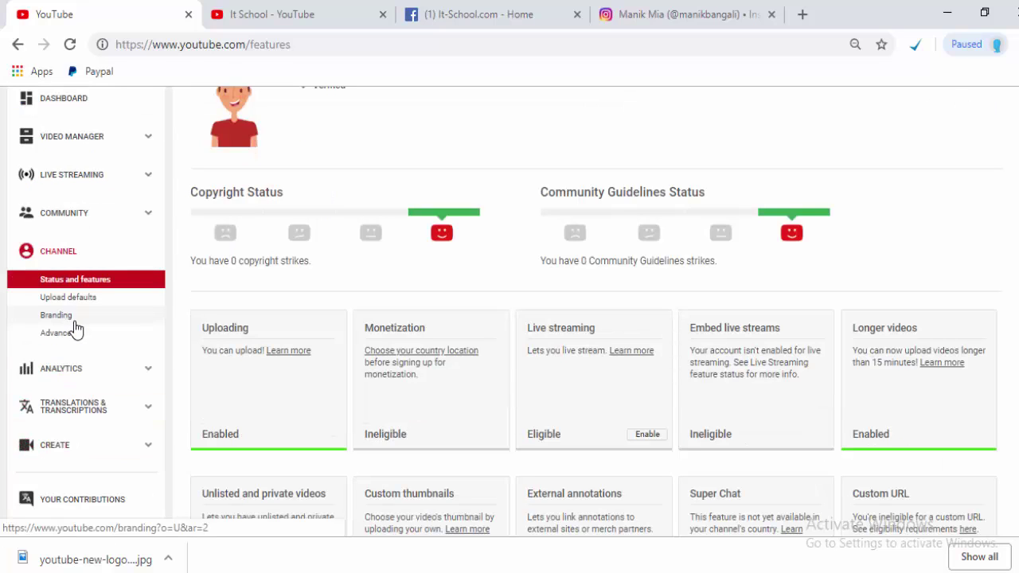
left_click(76, 324)
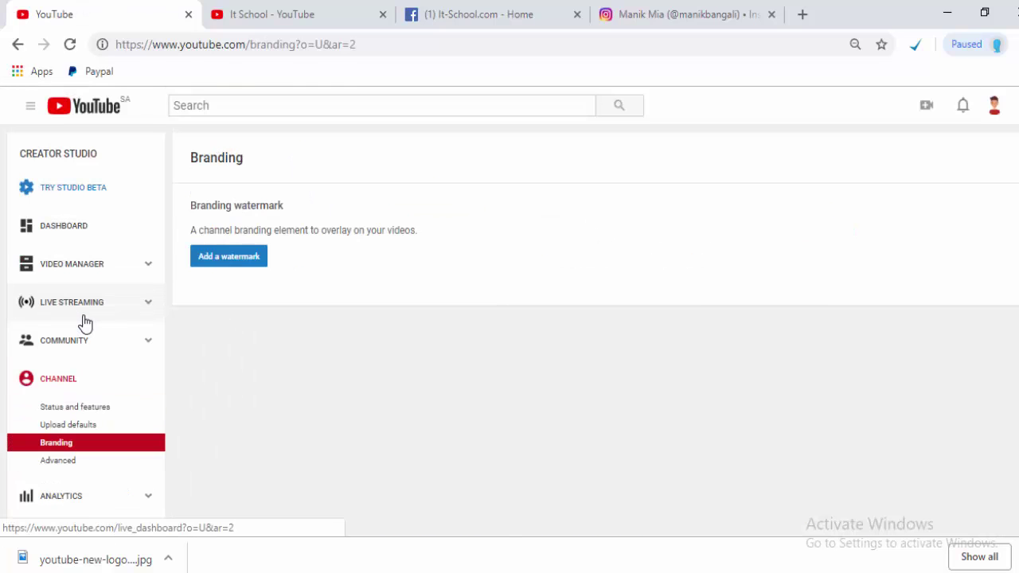
Upload download.png from the icon folder on the Desktop as the channel's branding watermark and save it.
left_click(243, 262)
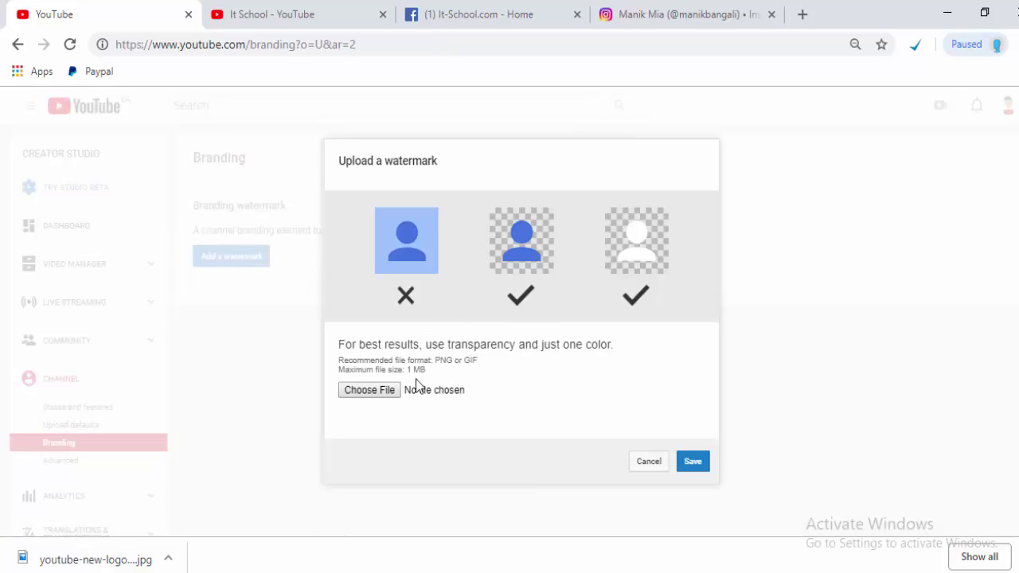
left_click(383, 389)
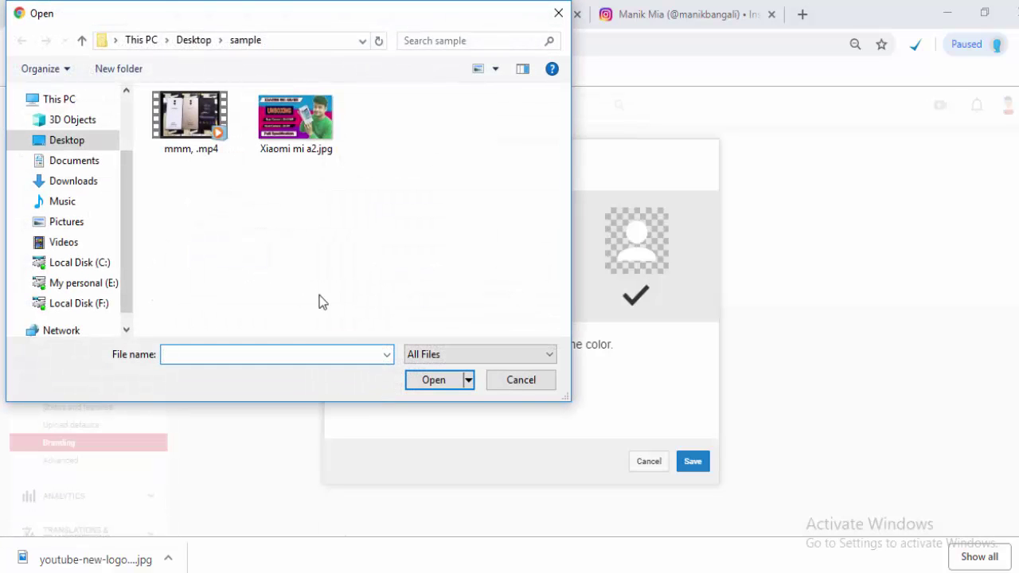
left_click(66, 141)
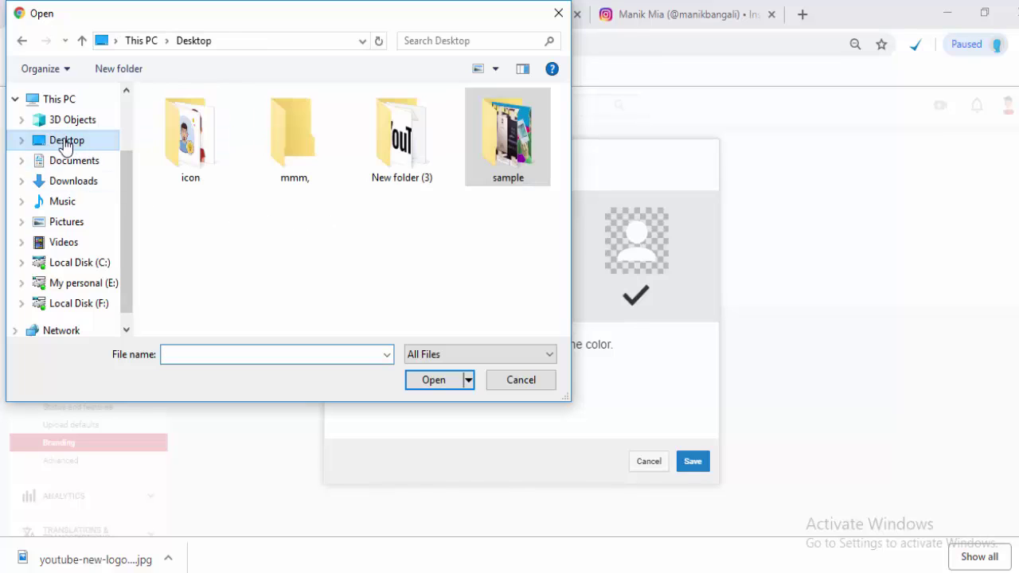
left_click(189, 155)
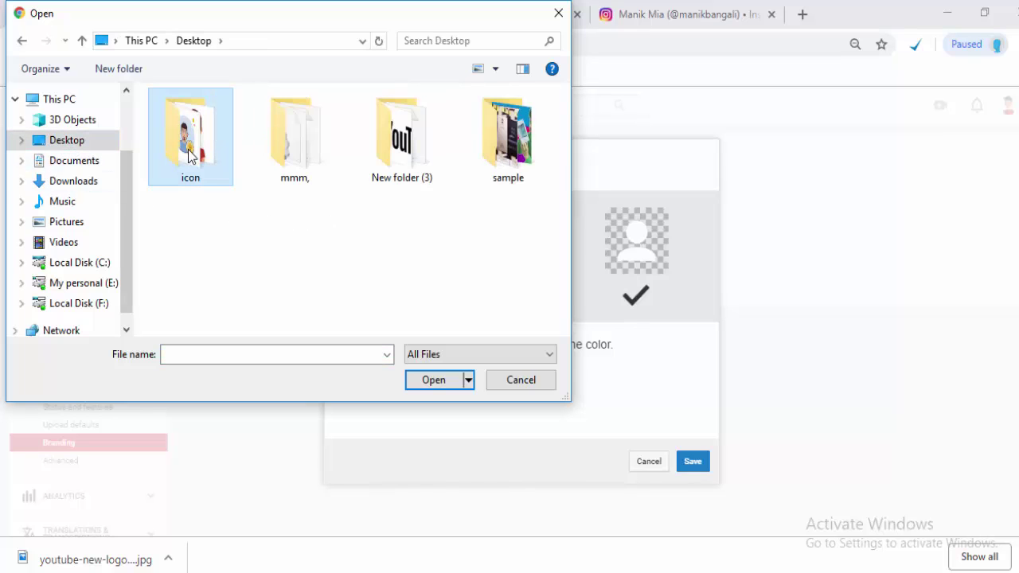
double_click(188, 155)
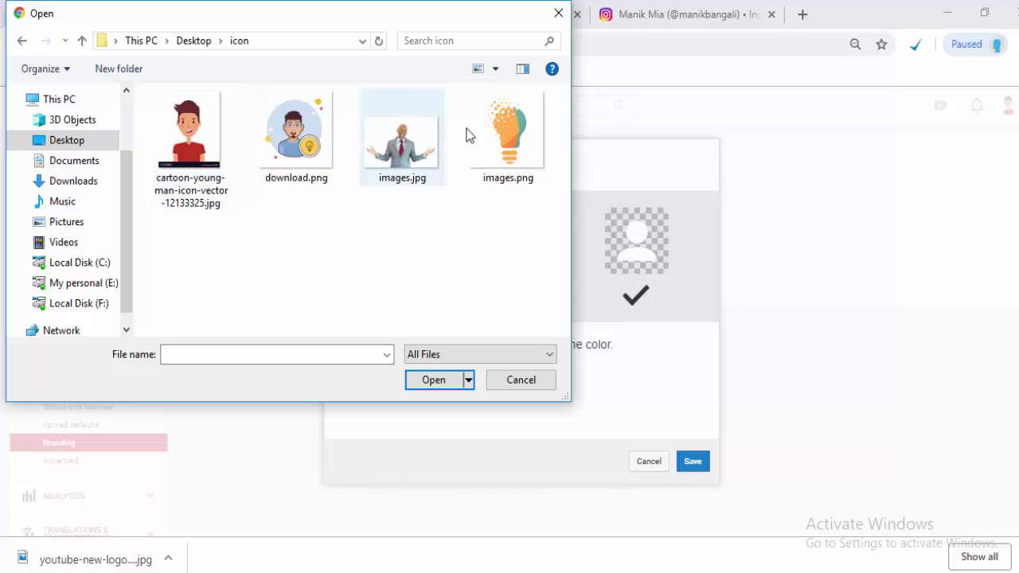
double_click(300, 171)
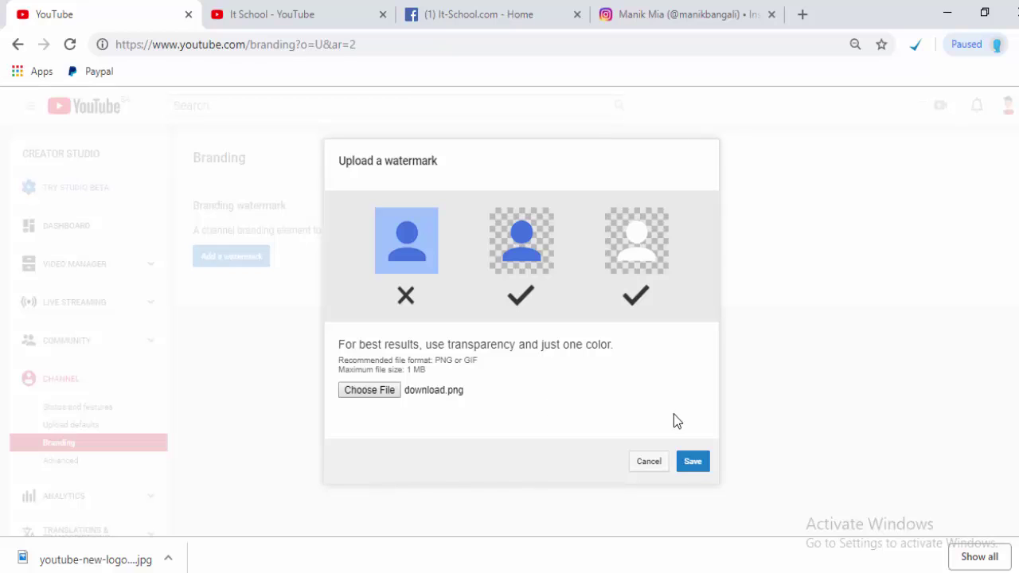
left_click(691, 463)
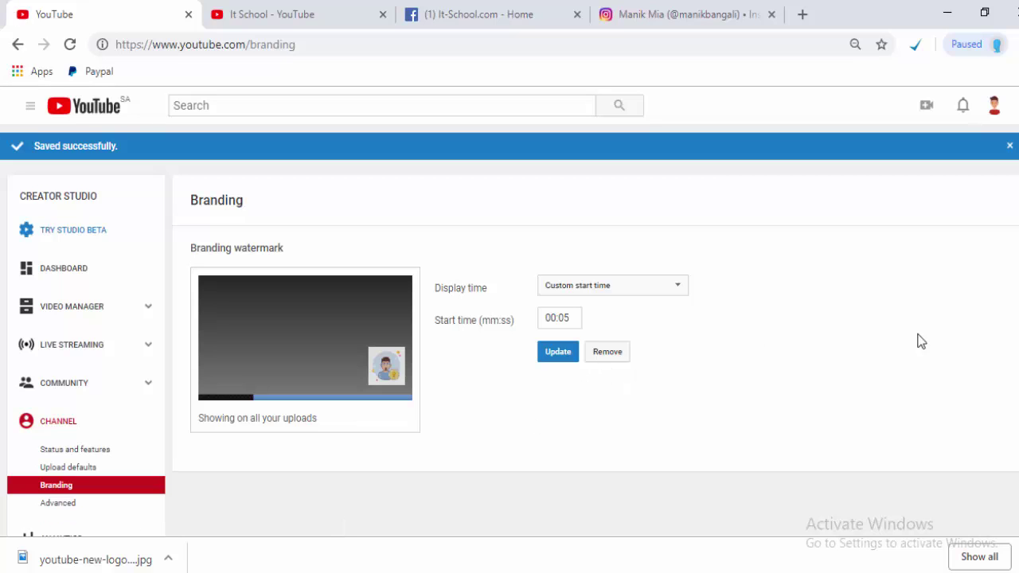
Try the Entire video, End of video and Custom start time options for the watermark's display time.
scroll(921, 341, "down", 1)
scroll(920, 341, "up", 1)
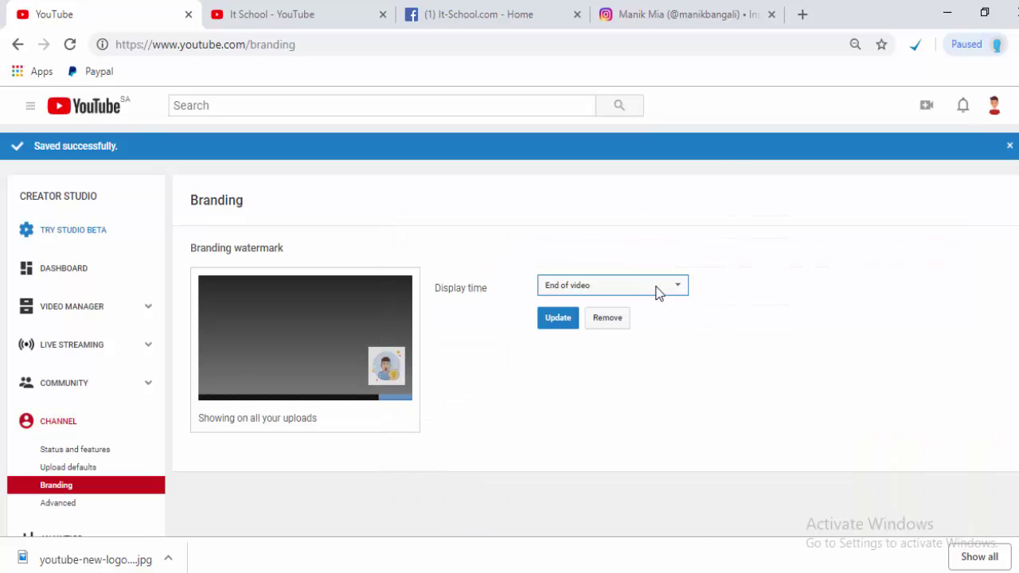
left_click(657, 291)
left_click(632, 328)
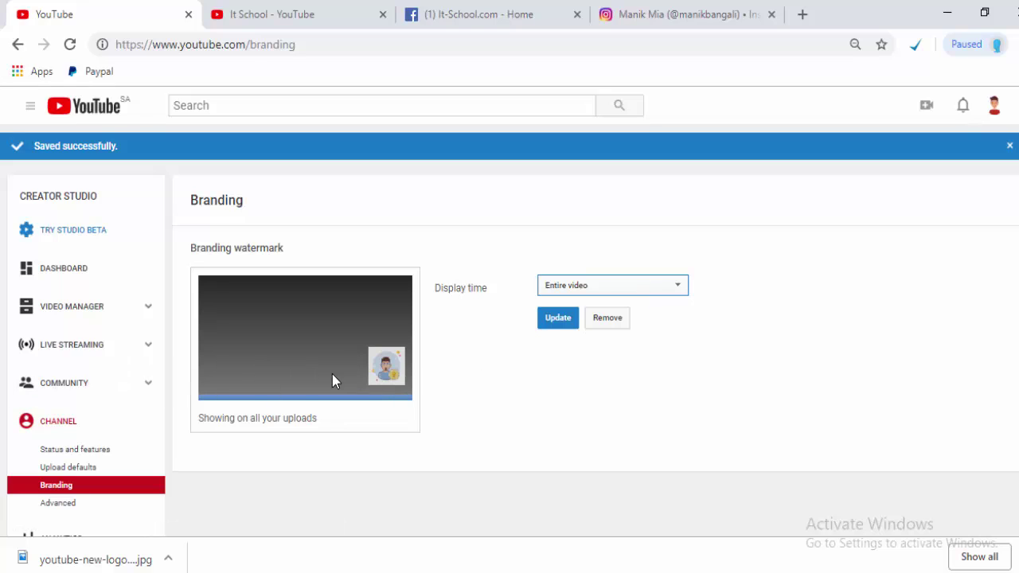
left_click(645, 292)
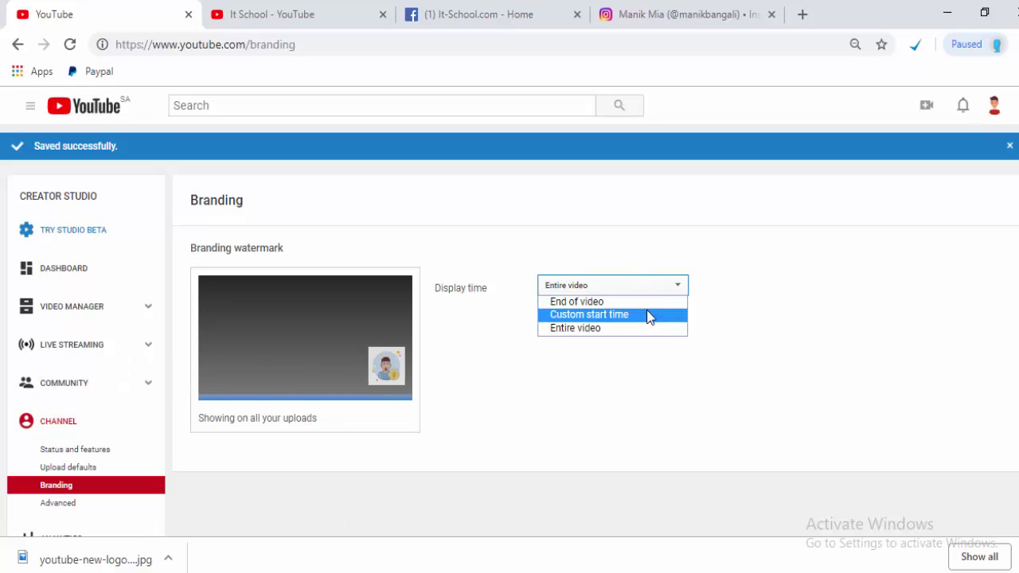
left_click(649, 302)
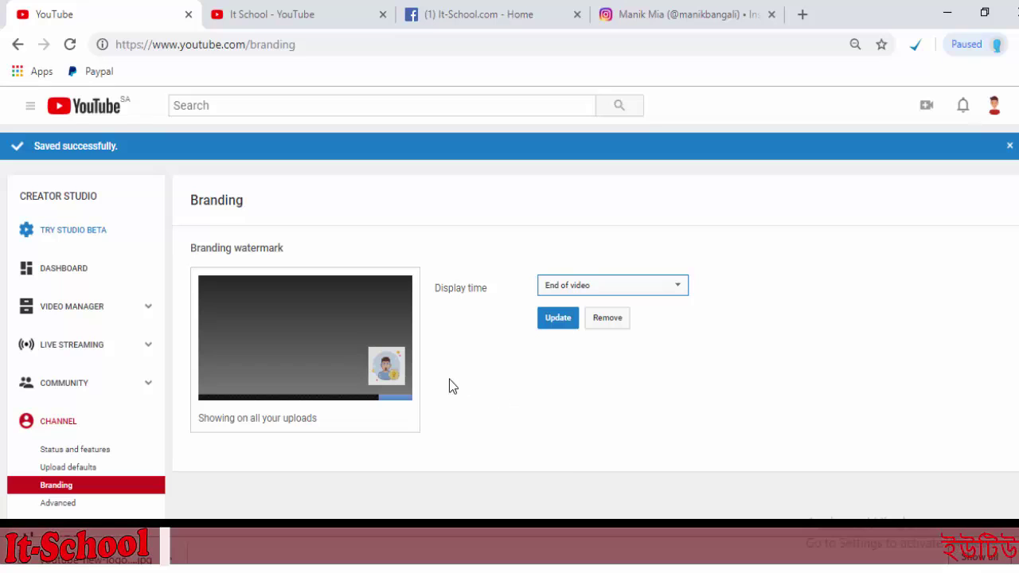
left_click(633, 285)
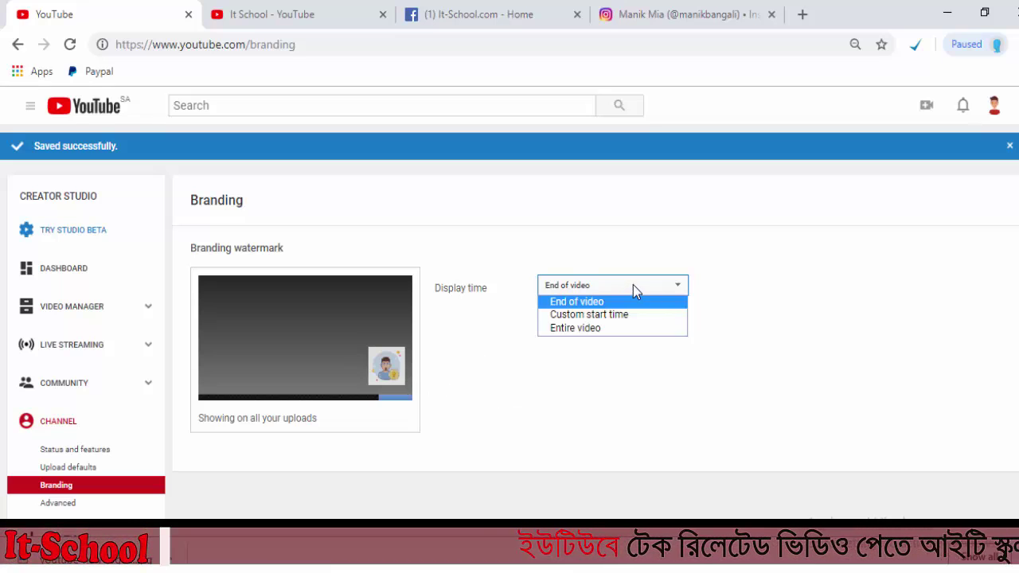
left_click(625, 316)
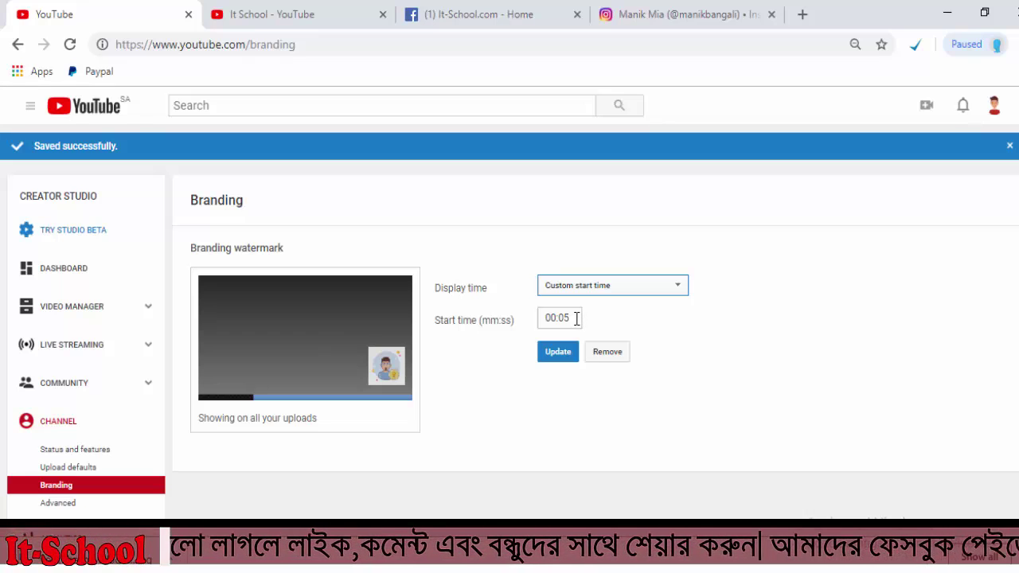
Set the watermark's display time to Entire video and update the branding.
left_click(655, 286)
left_click(634, 327)
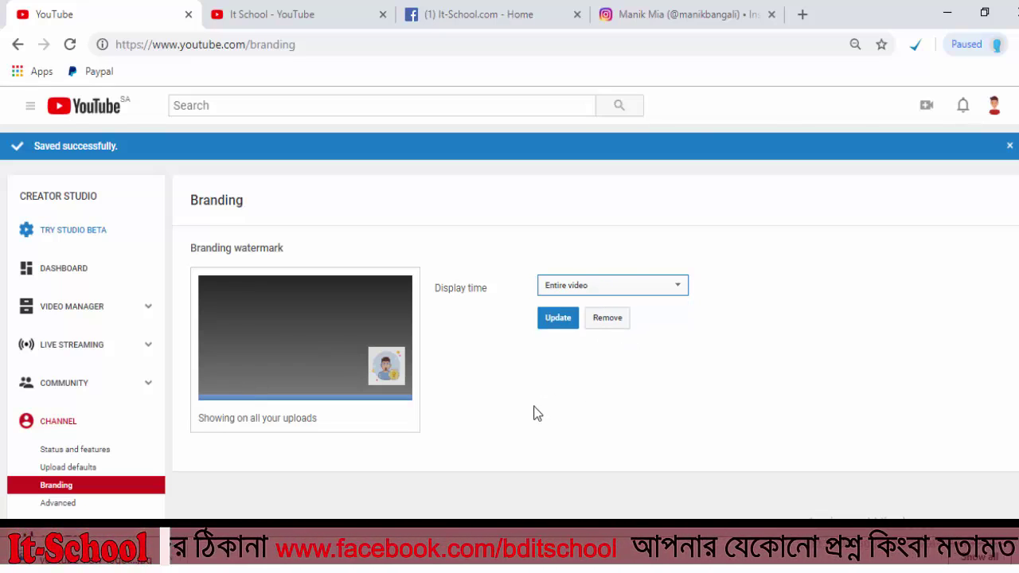
left_click(564, 323)
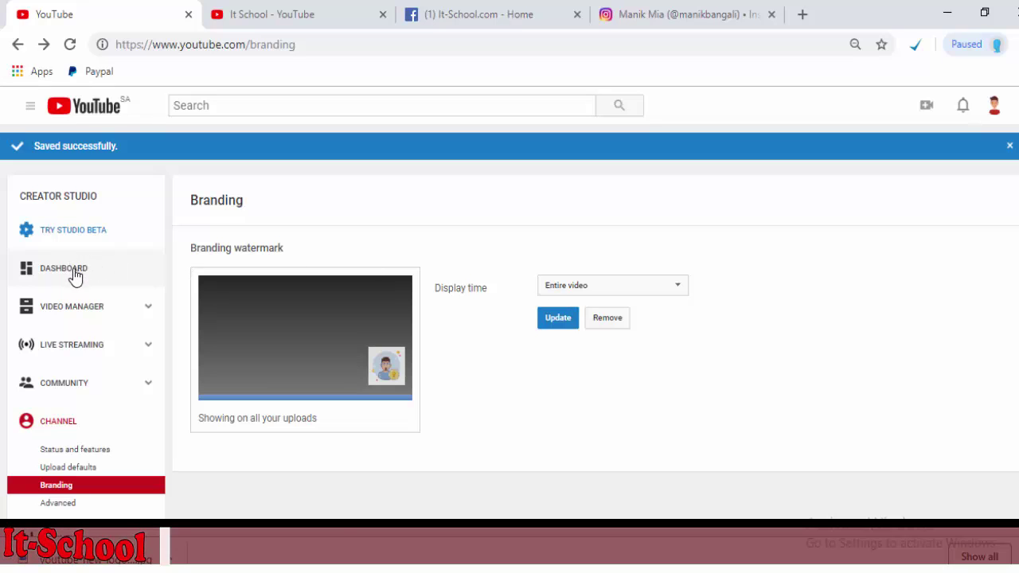
Go from the channel's Branding page to the Video Manager and view the list of uploaded videos.
scroll(509, 318, "down", 3)
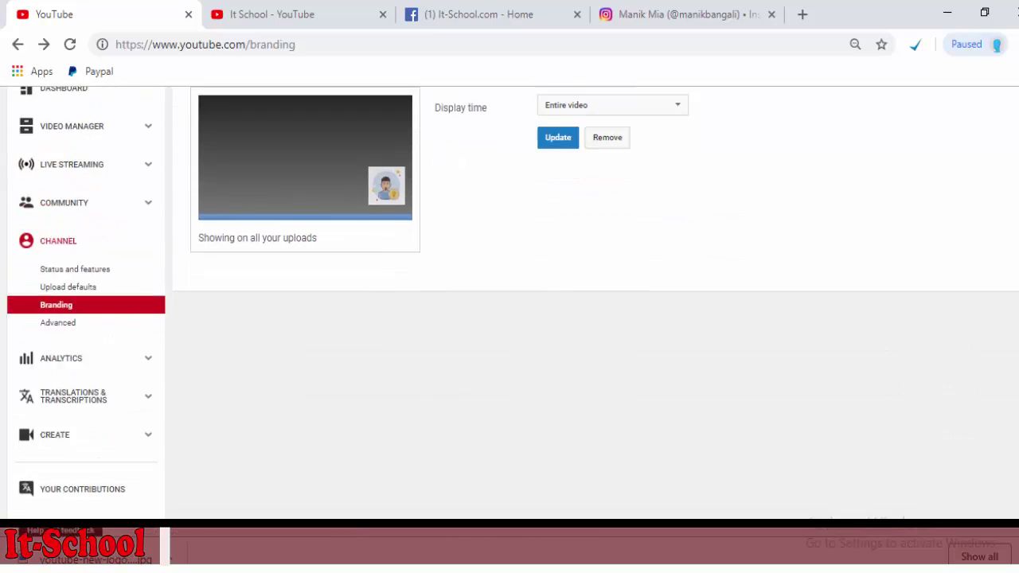
scroll(509, 318, "up", 3)
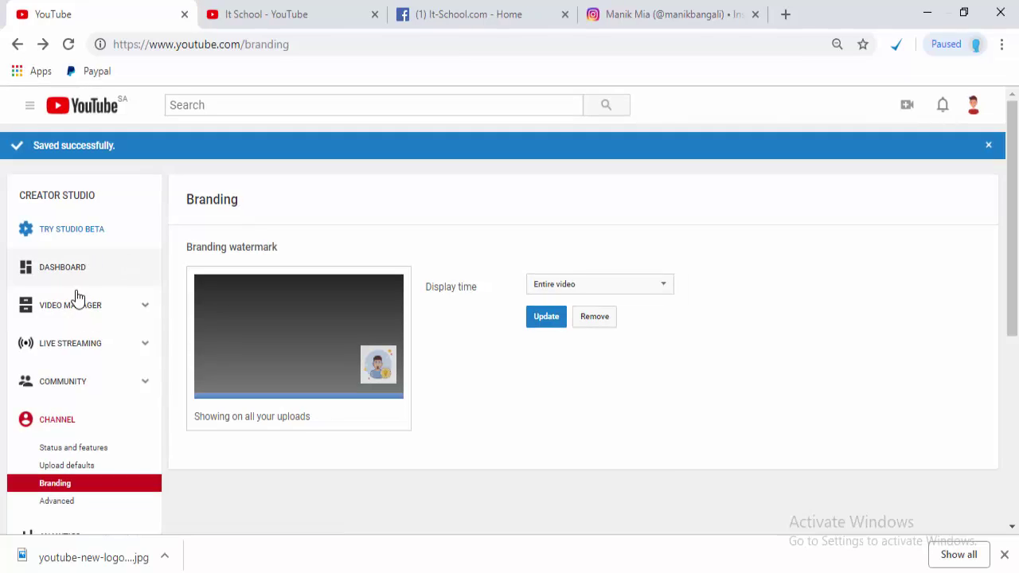
left_click(87, 314)
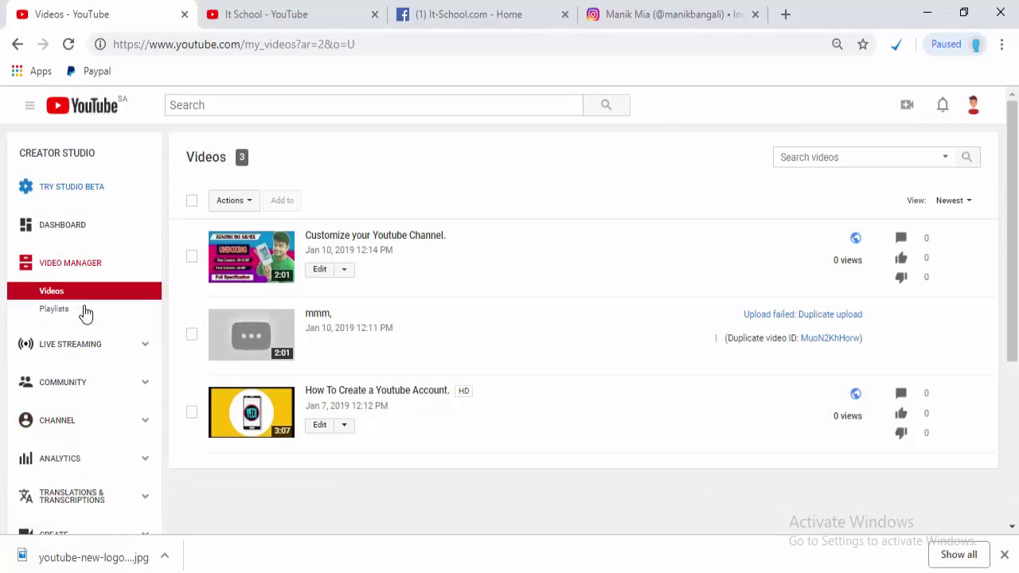
Return to the YouTube home page and open the Tips And Tricks Bd channel page from the account options.
key("alt+Left")
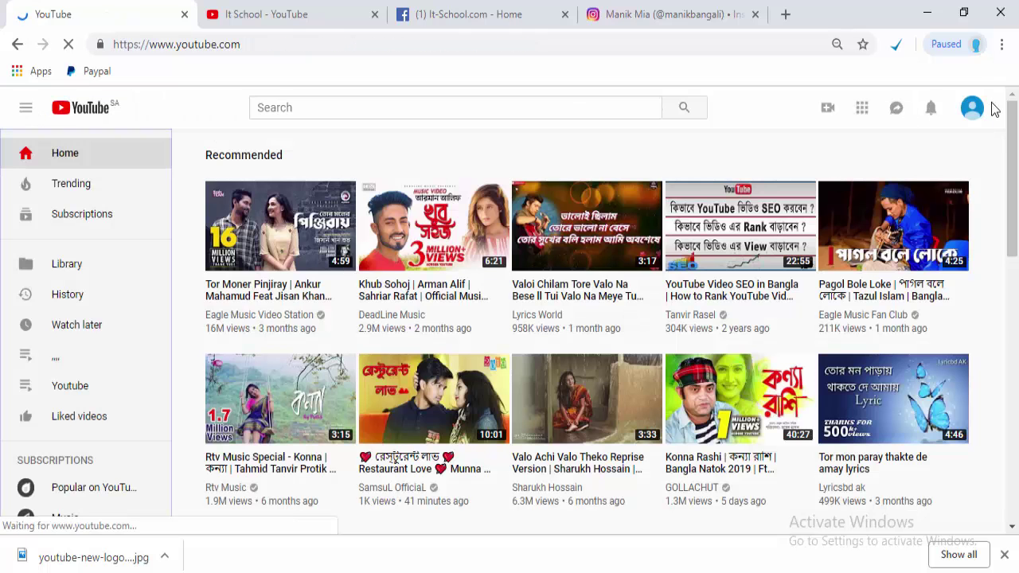
left_click(973, 107)
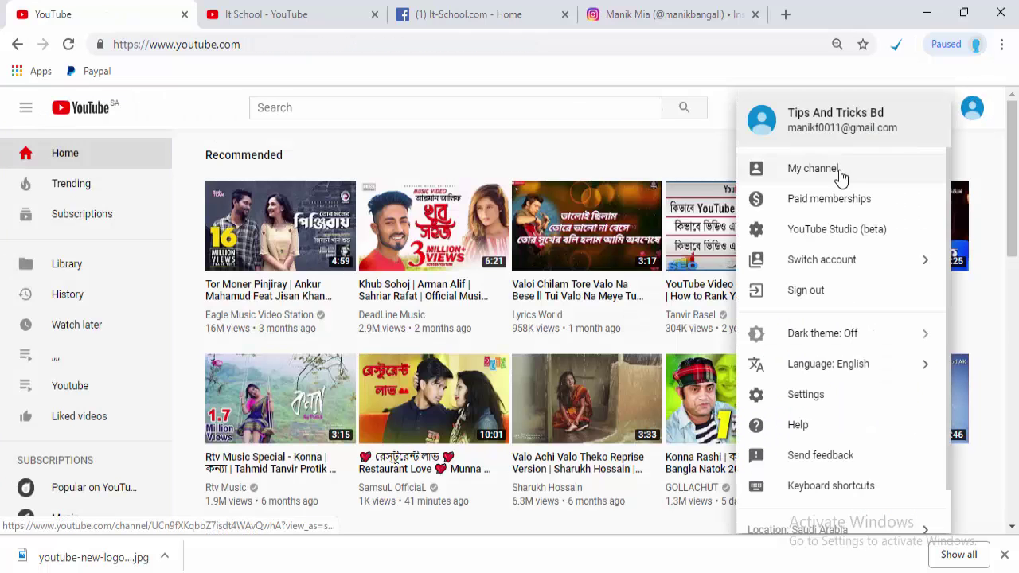
left_click(841, 176)
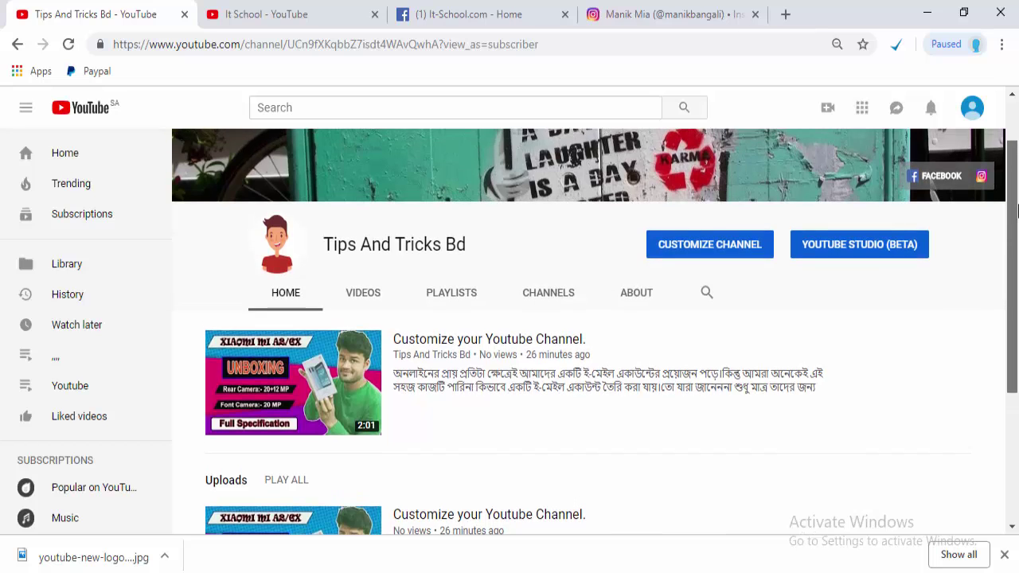